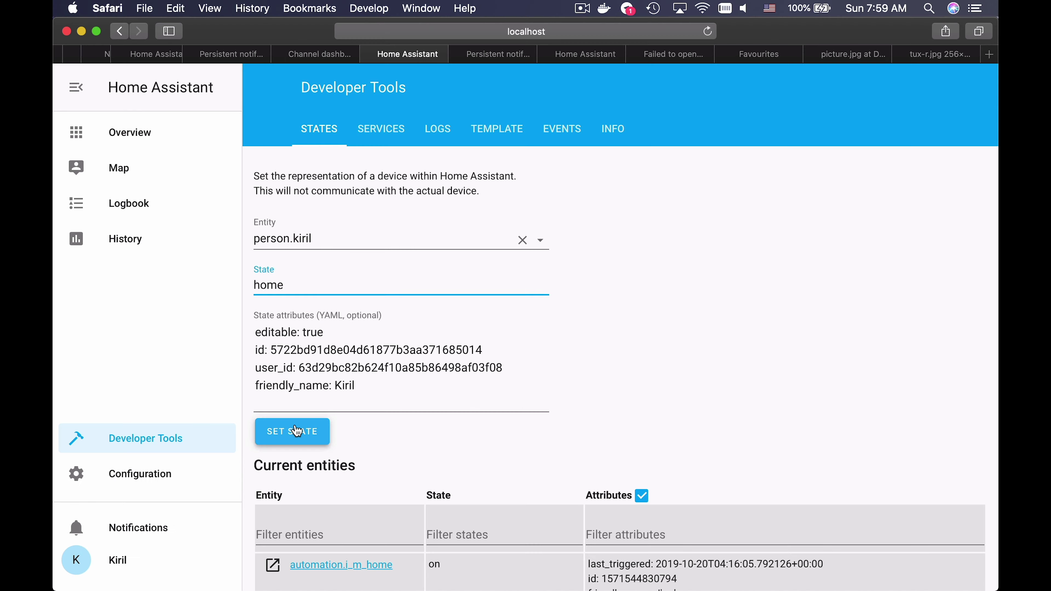
Step: Apply the home state to the person entity in Developer Tools > States
{"action": "left_click", "coordinate": [296, 431]}
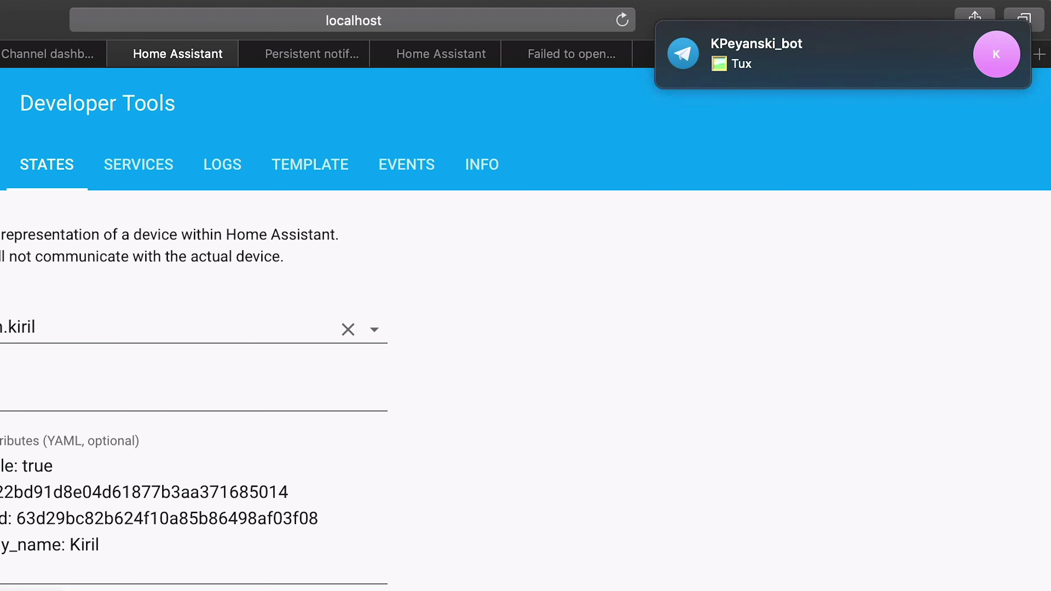
{"action": "mouse_move", "coordinate": [798, 68]}
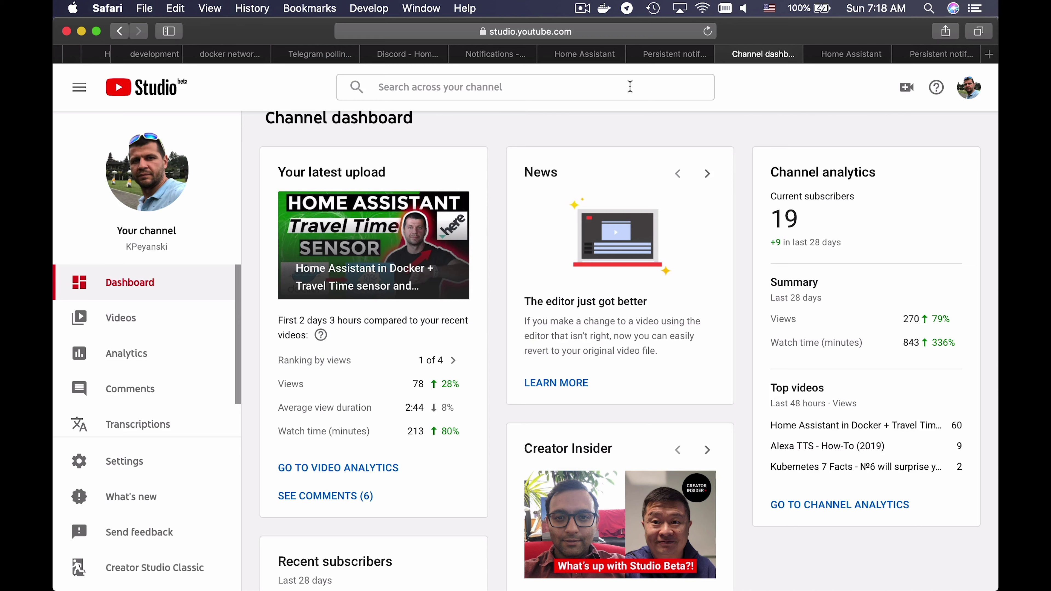
Step: Load the home-assistant.io website in a new tab
{"action": "left_click", "coordinate": [988, 55]}
{"action": "type", "text": "home-assistant.io"}
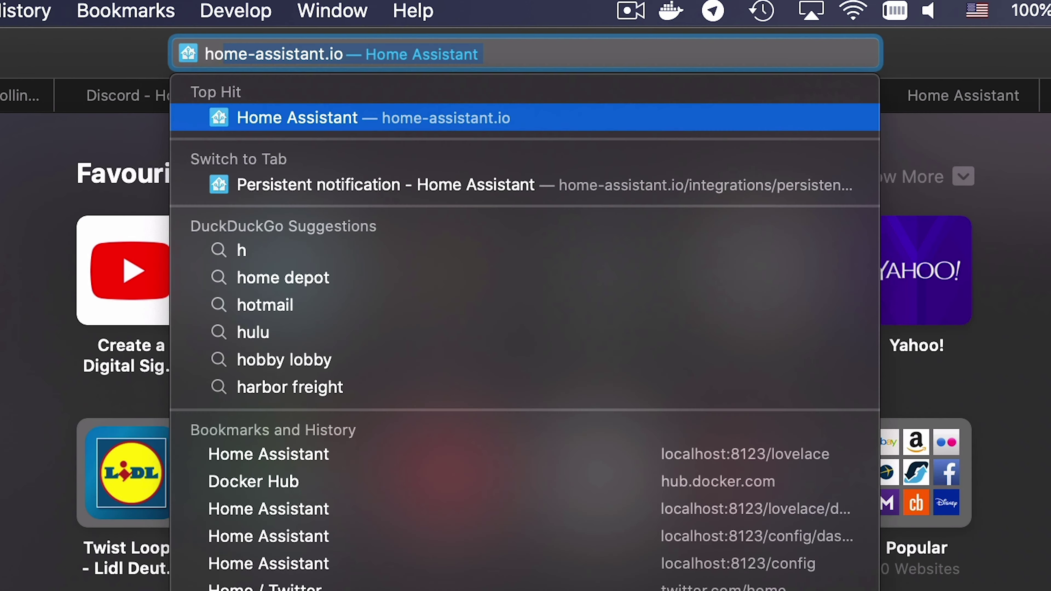
{"action": "key", "text": "Return"}
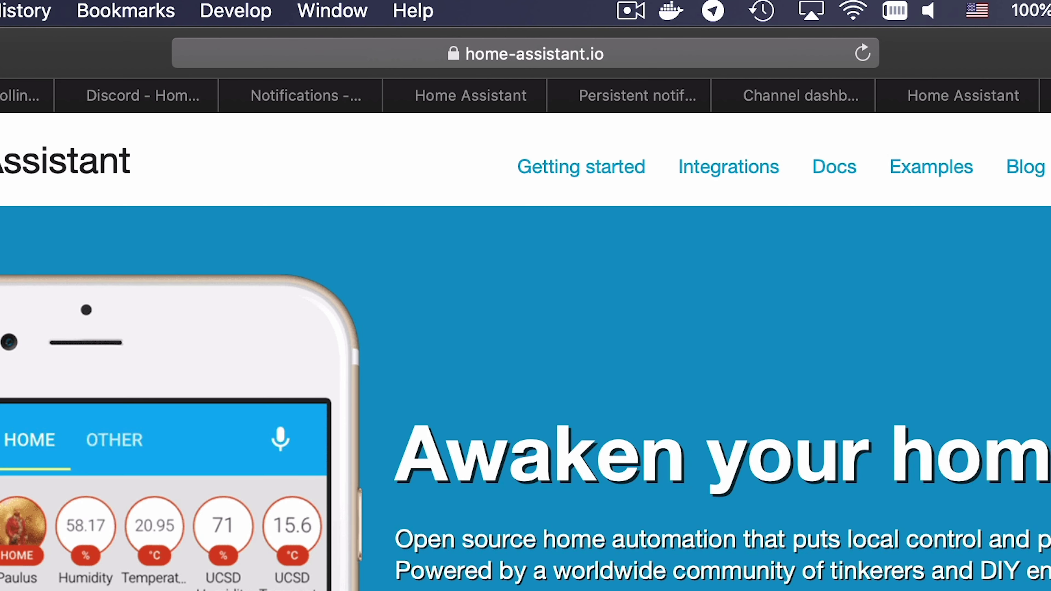
Step: Search the integrations for 'teleg' and open the Telegram notification page
{"action": "left_click", "coordinate": [731, 165]}
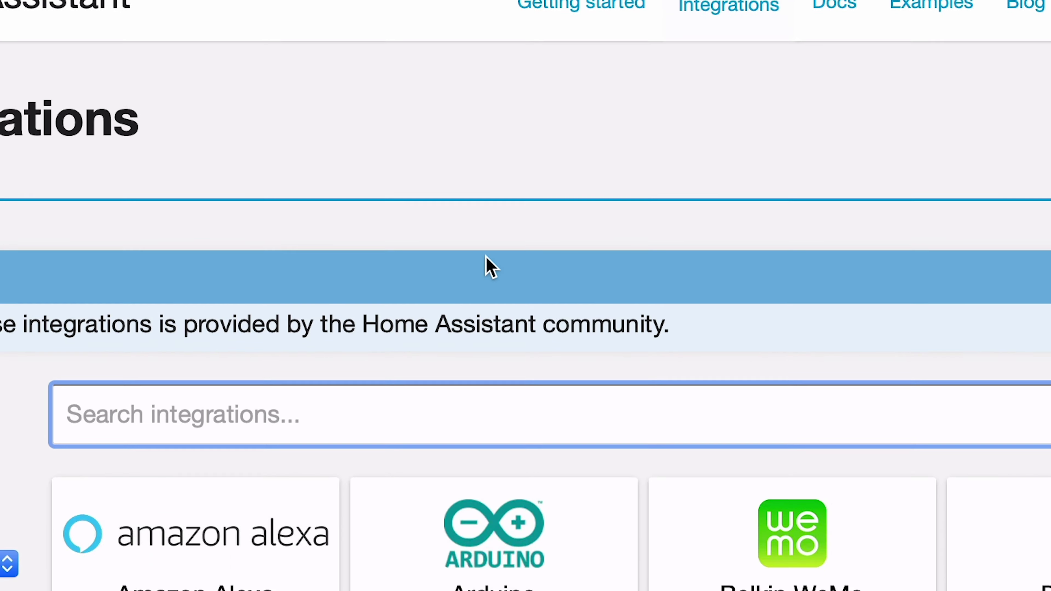
{"action": "left_click", "coordinate": [432, 582]}
{"action": "type", "text": "tele"}
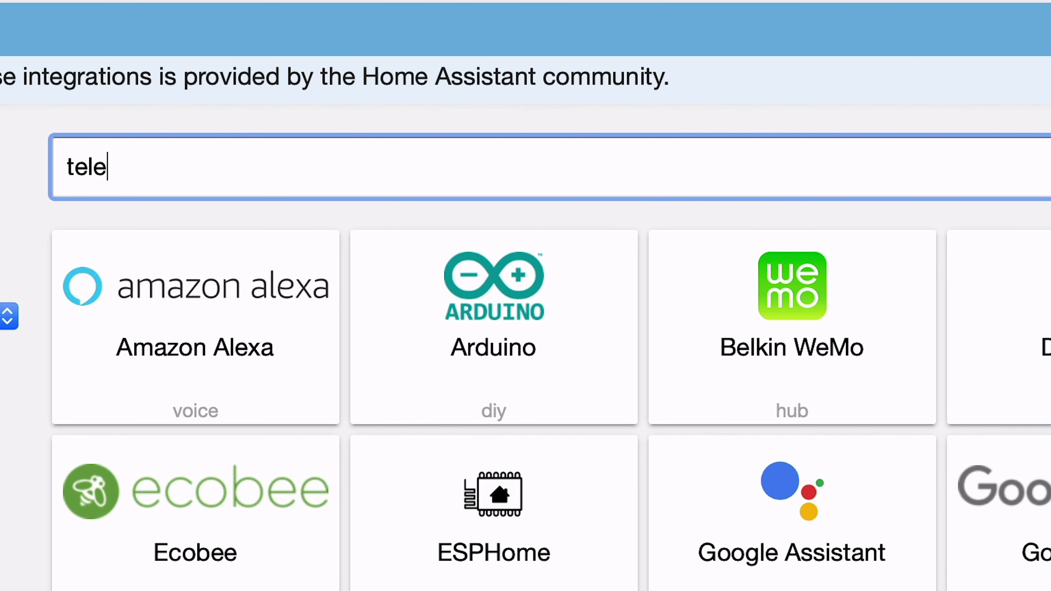
{"action": "type", "text": "g"}
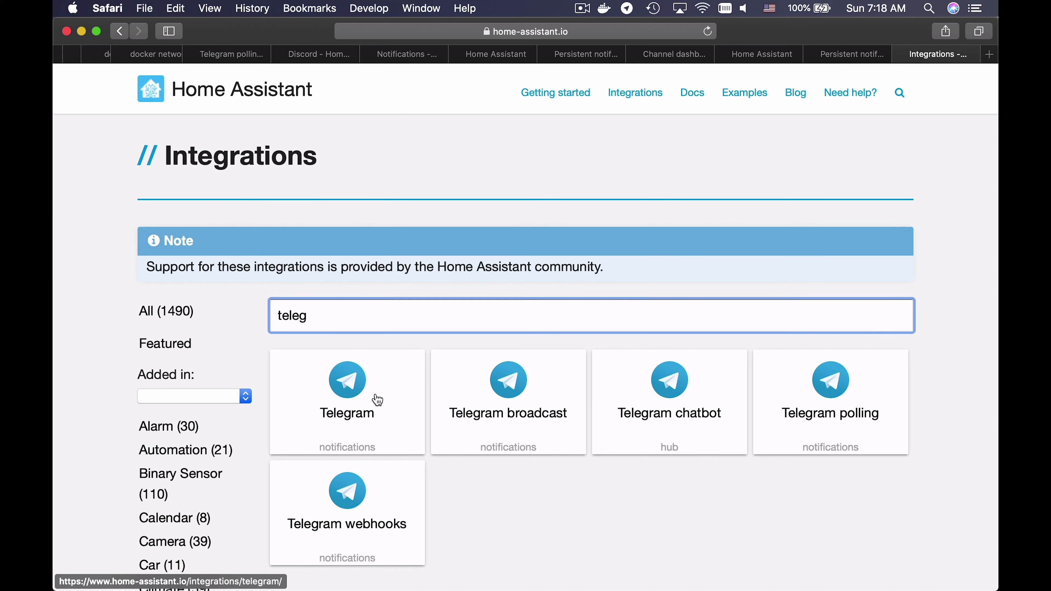
{"action": "left_click", "coordinate": [294, 276]}
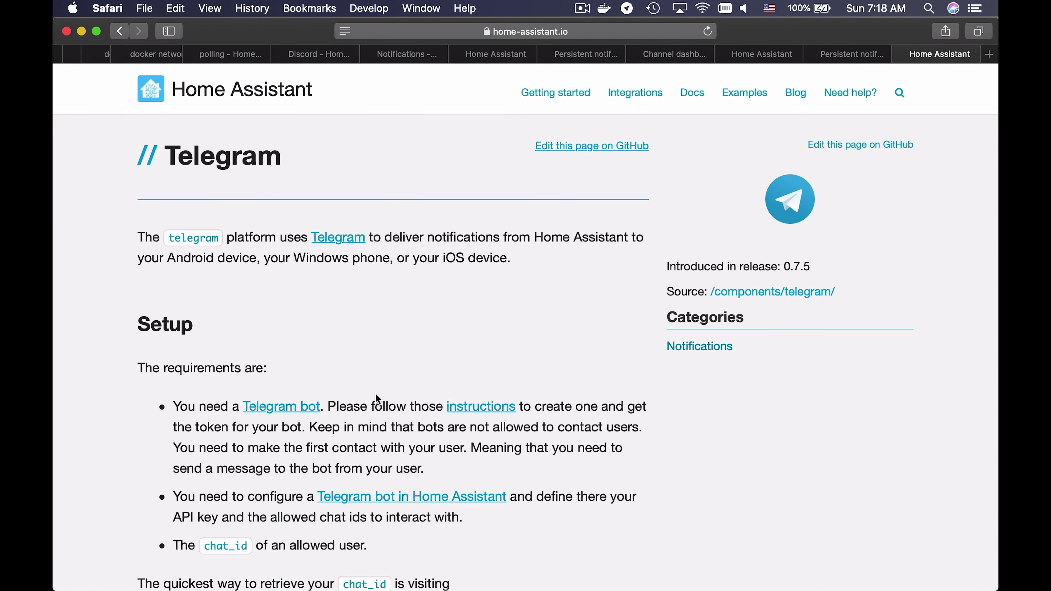
Step: Open the docs' bot 'instructions' link in a new tab and view Telegram's BotFather section
{"action": "scroll", "coordinate": [375, 394], "scroll_direction": "down", "scroll_amount": 3}
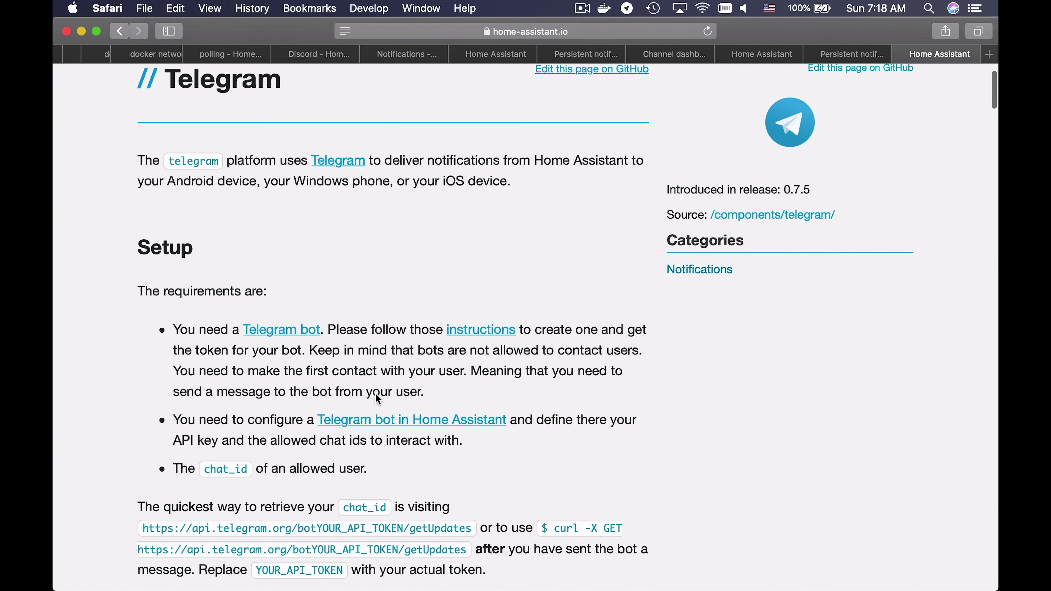
{"action": "scroll", "coordinate": [300, 364], "scroll_direction": "down", "scroll_amount": 4}
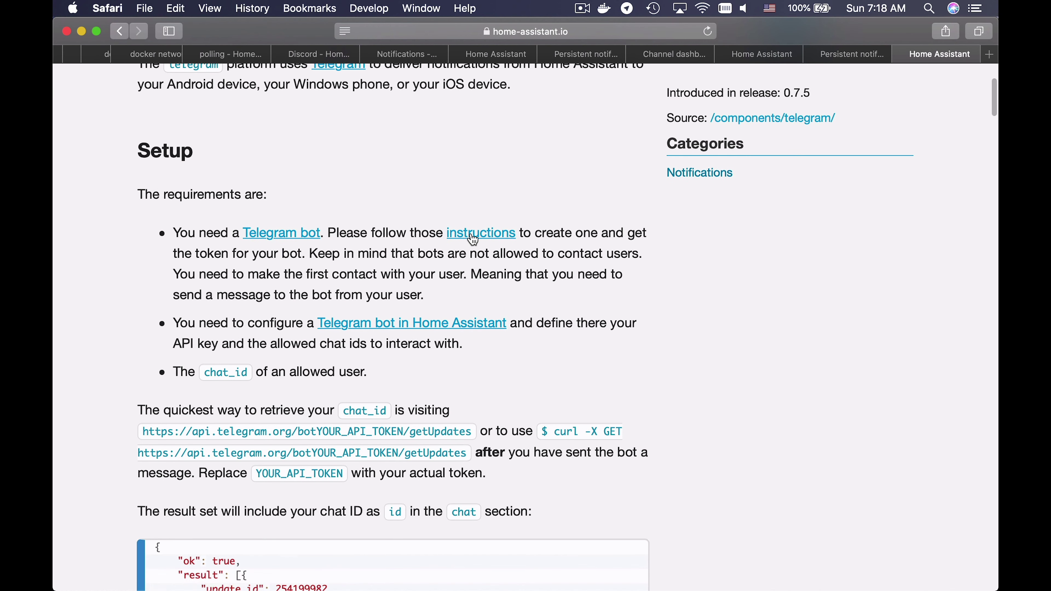
{"action": "right_click", "coordinate": [485, 238]}
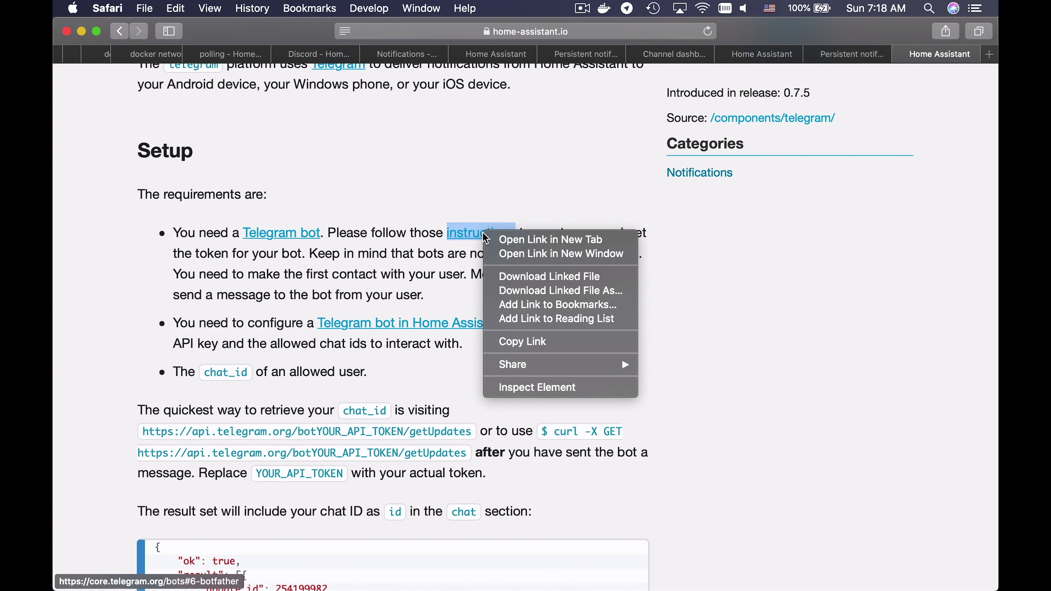
{"action": "left_click", "coordinate": [503, 240]}
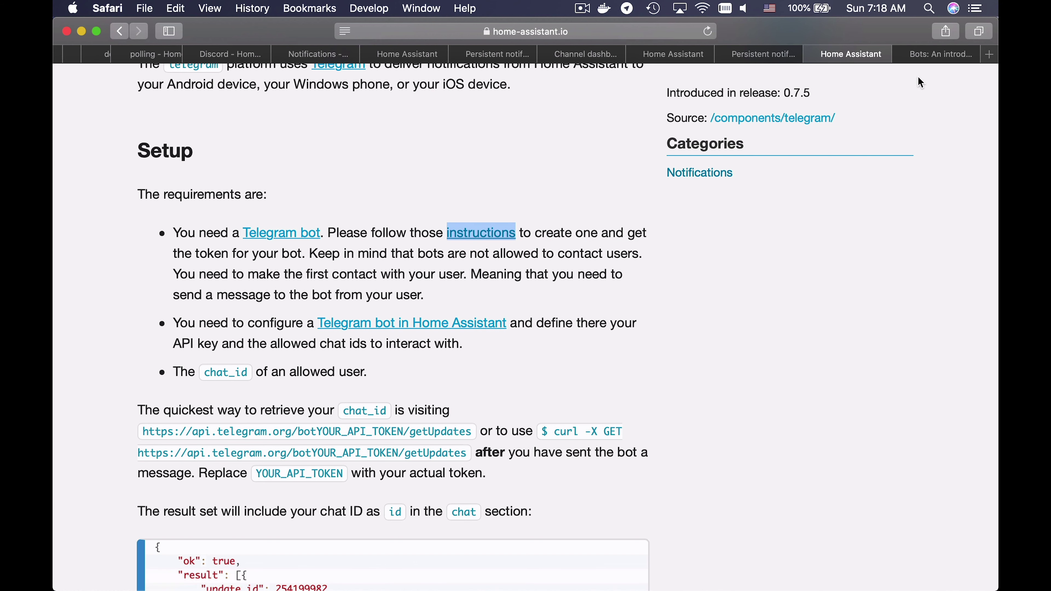
{"action": "left_click", "coordinate": [936, 58]}
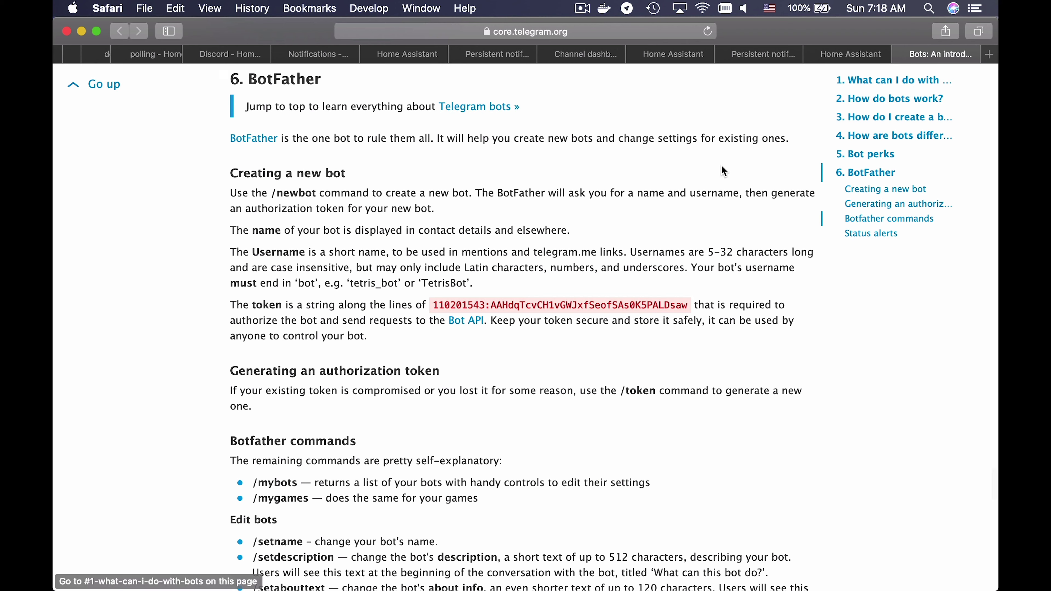
{"action": "scroll", "coordinate": [604, 189], "scroll_direction": "down", "scroll_amount": 5}
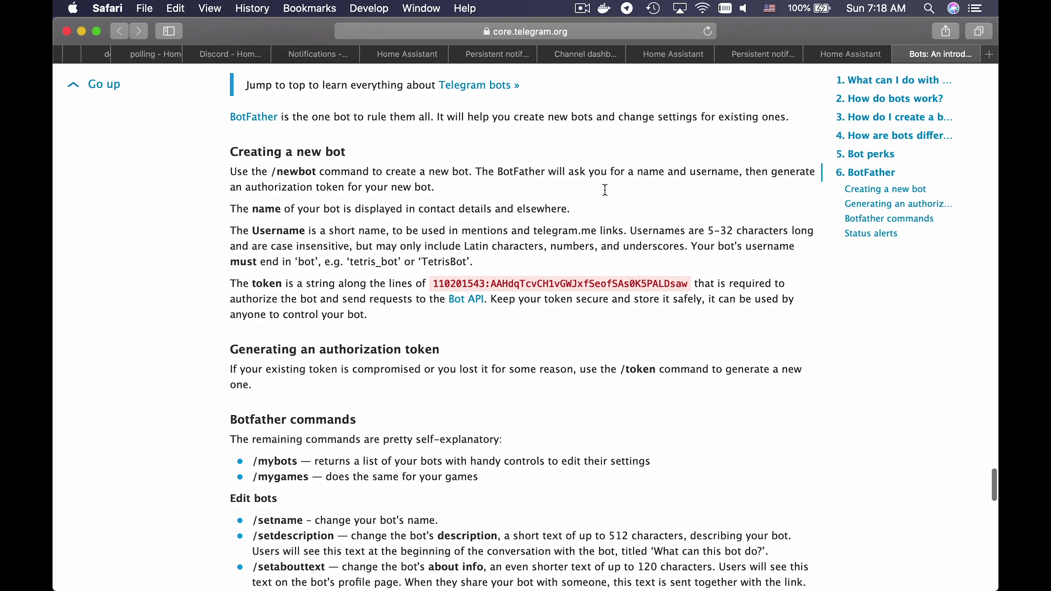
{"action": "scroll", "coordinate": [606, 191], "scroll_direction": "up", "scroll_amount": 5}
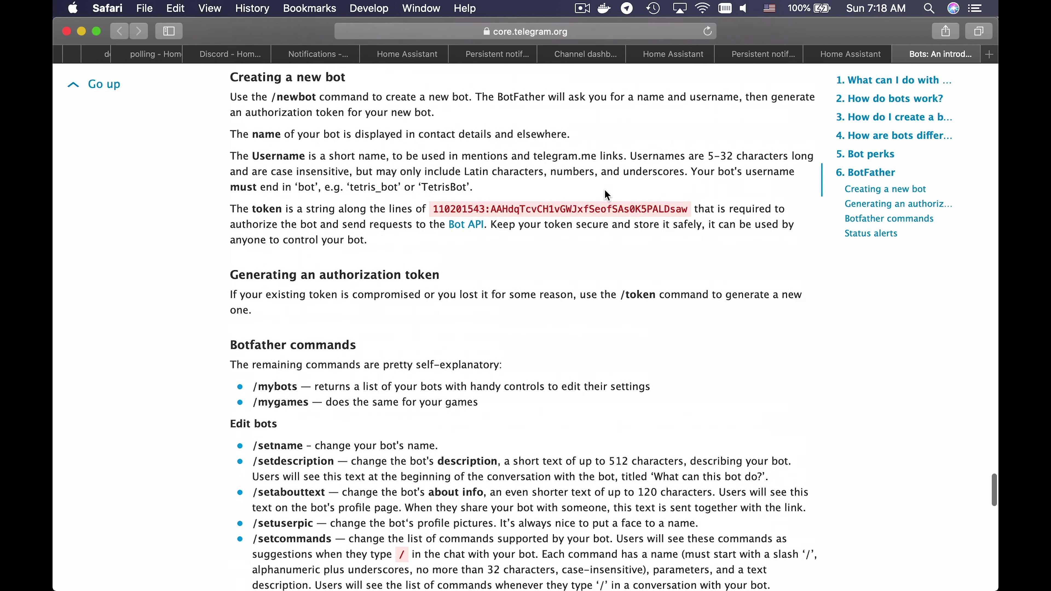
{"action": "scroll", "coordinate": [605, 194], "scroll_direction": "down", "scroll_amount": 2}
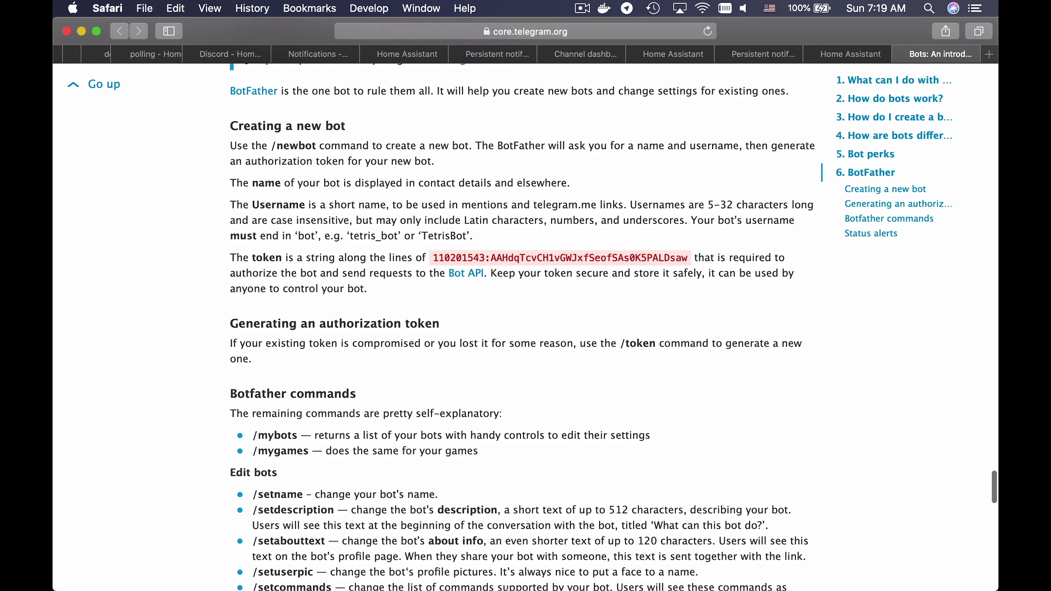
{"action": "mouse_move", "coordinate": [482, 575]}
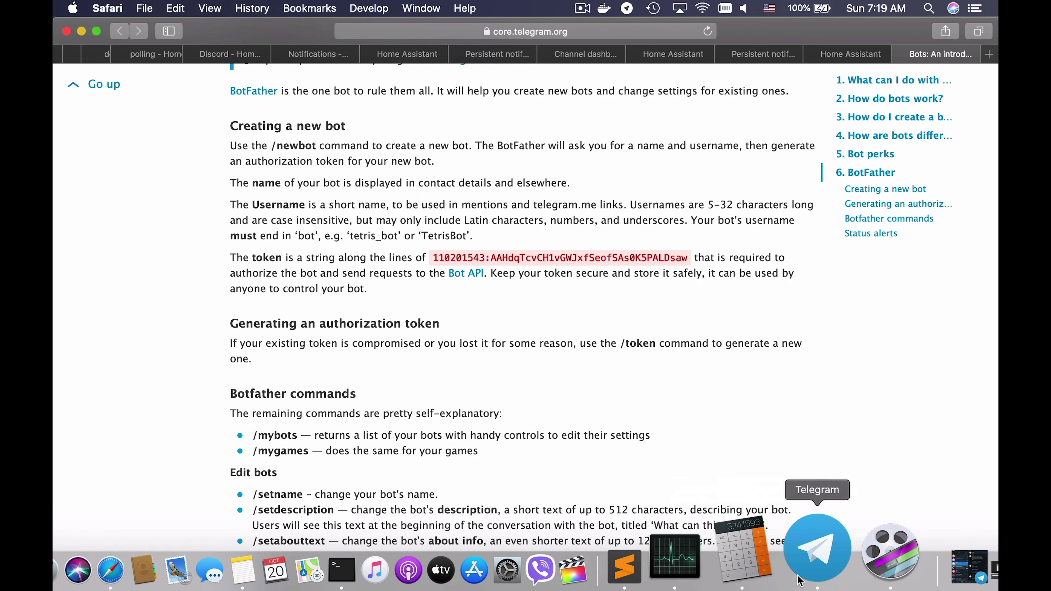
Step: Find BotFather in Telegram and send it the /newbot command
{"action": "left_click", "coordinate": [813, 548]}
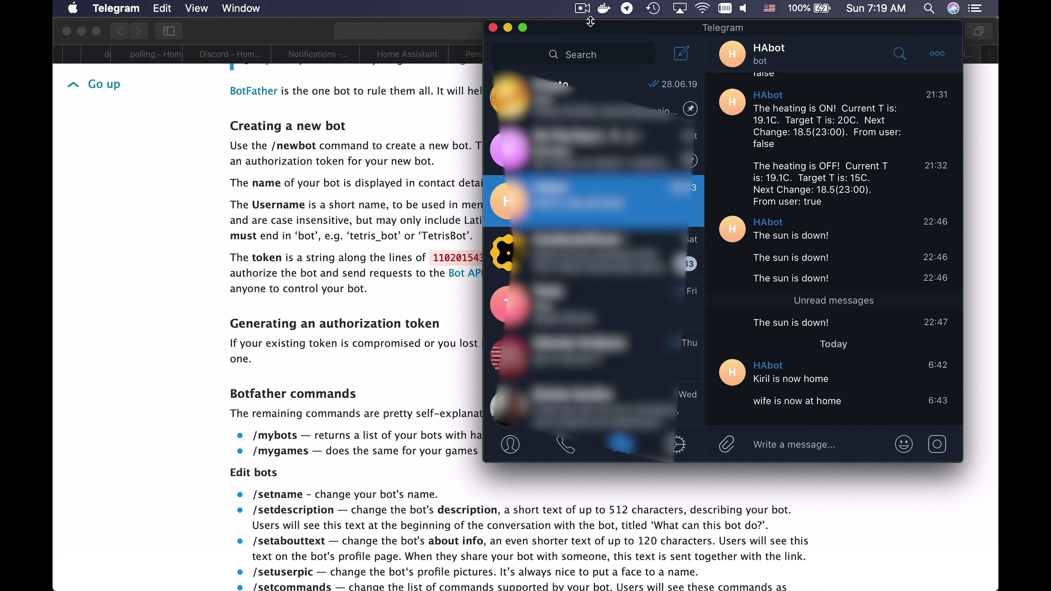
{"action": "left_click", "coordinate": [589, 62]}
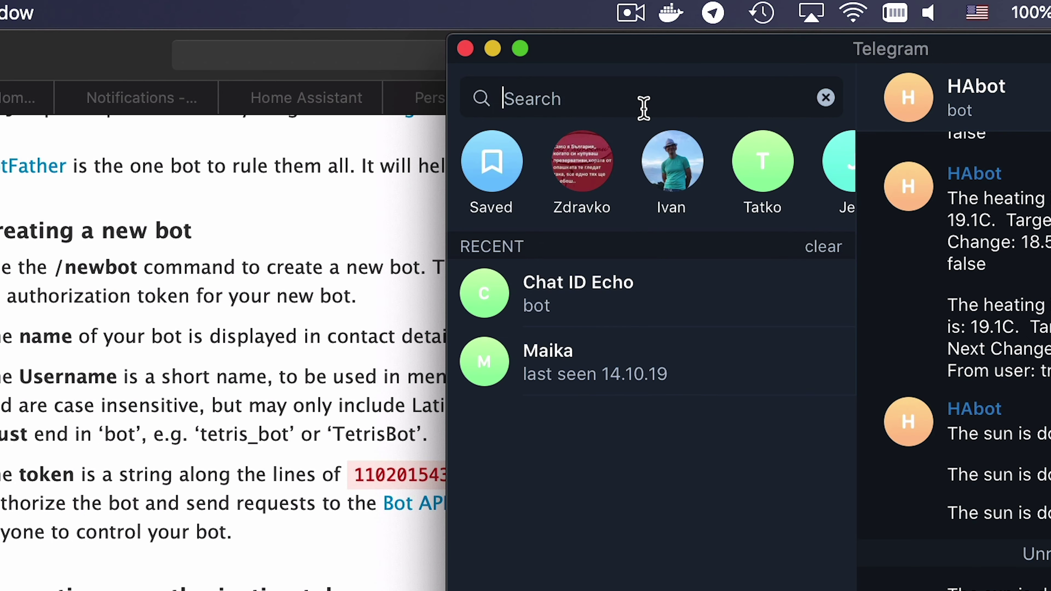
{"action": "type", "text": "bot"}
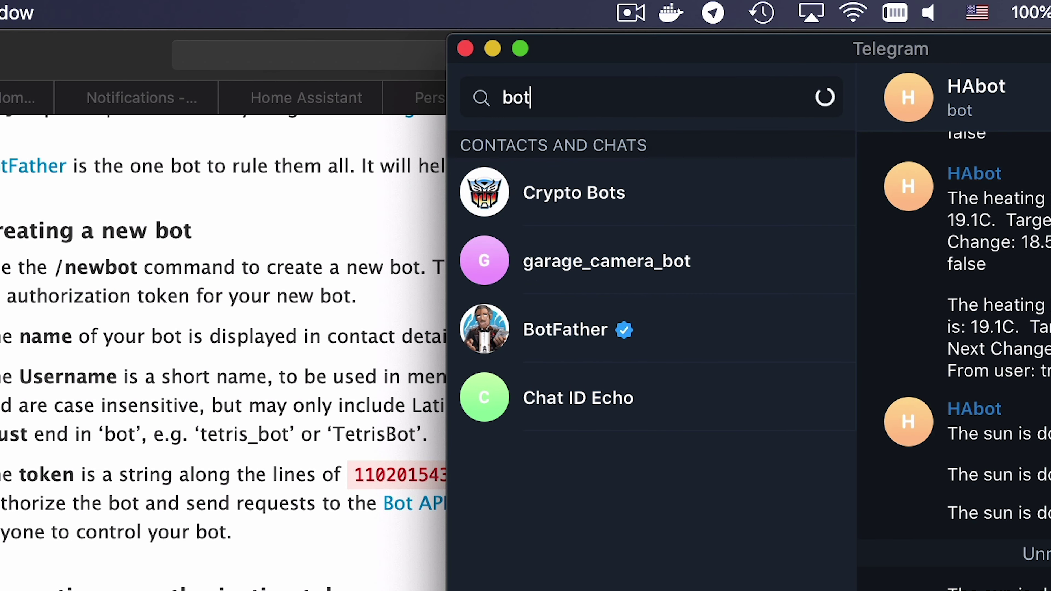
{"action": "left_click", "coordinate": [590, 325]}
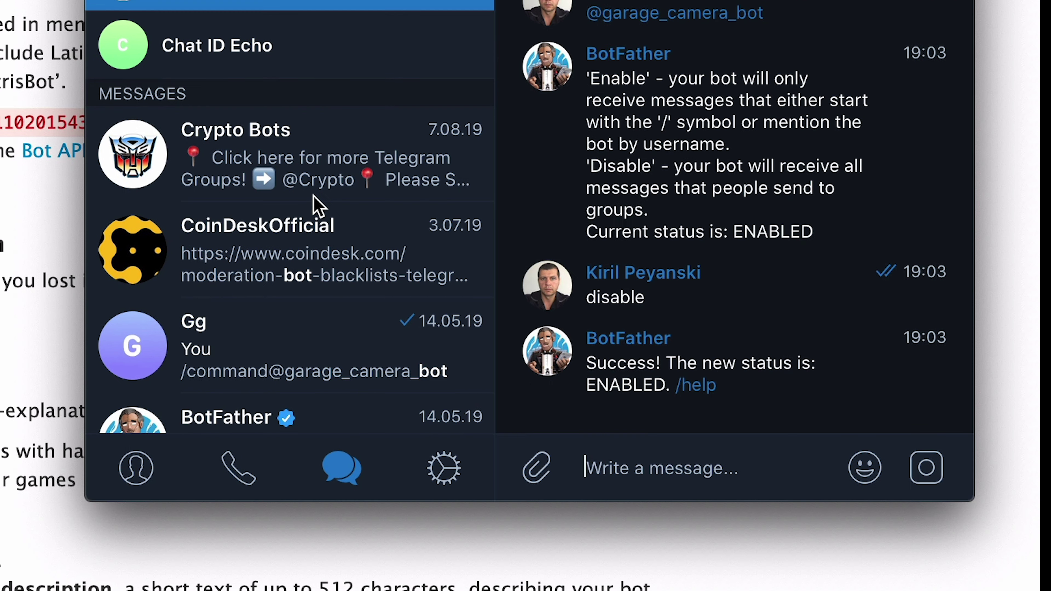
{"action": "type", "text": "/n"}
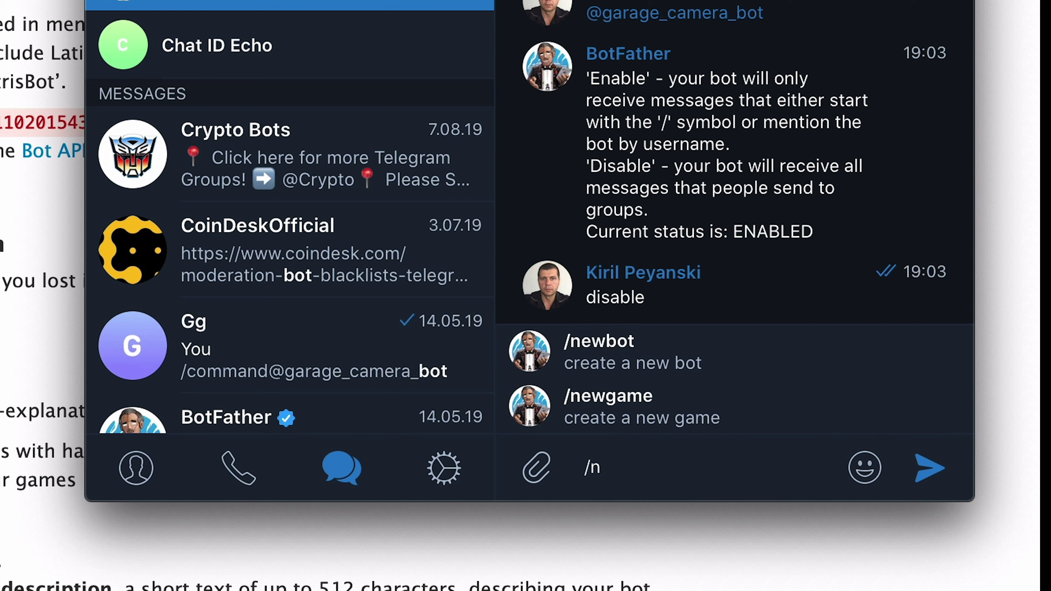
{"action": "left_click", "coordinate": [597, 349]}
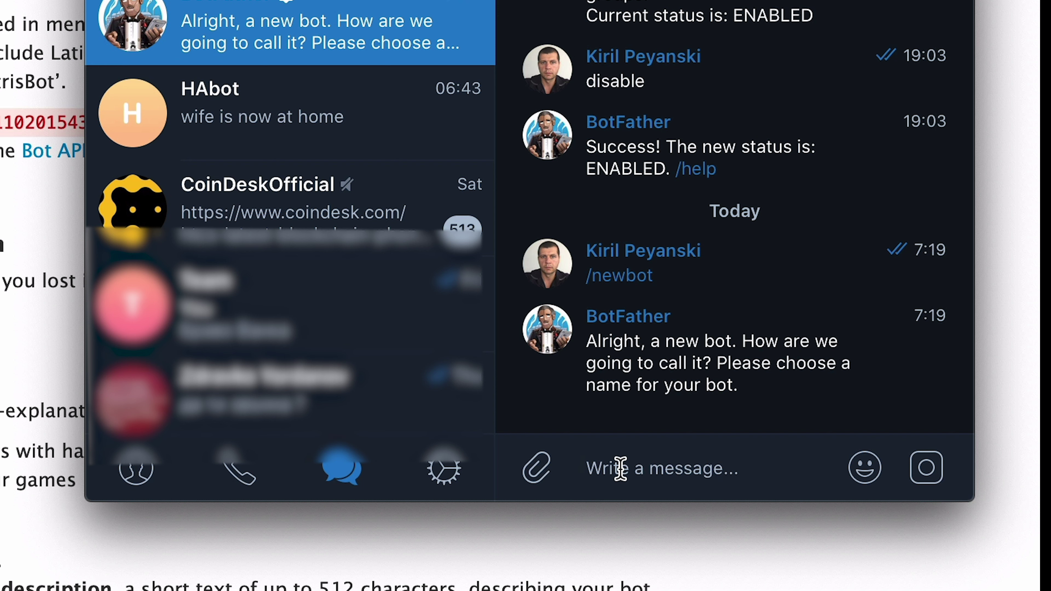
Step: Give the new bot its display name and a matching username ending in _bot
{"action": "type", "text": "KPeyanski"}
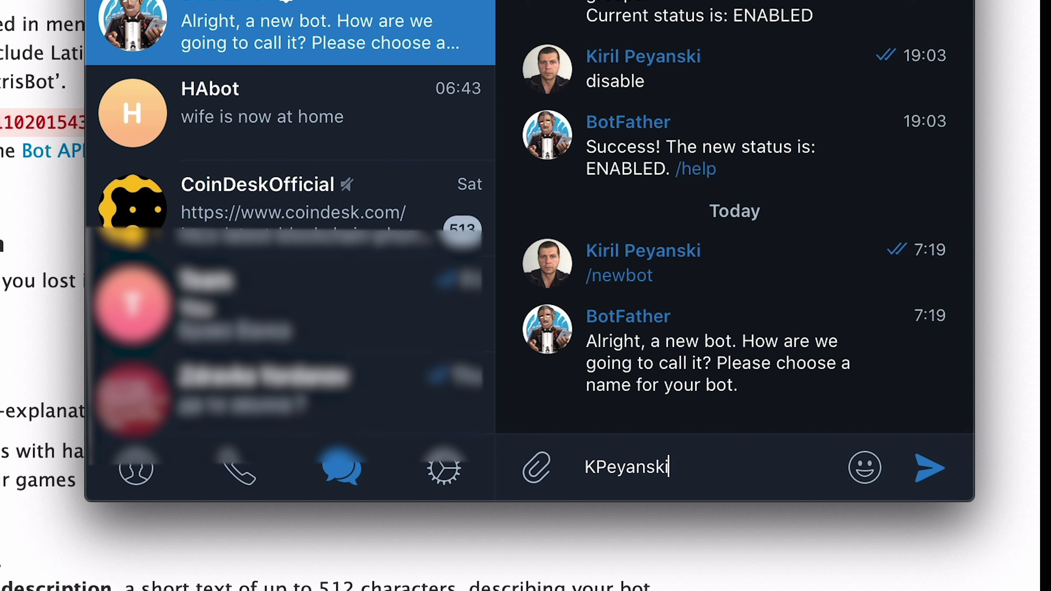
{"action": "type", "text": "_bot"}
{"action": "key", "text": "Return"}
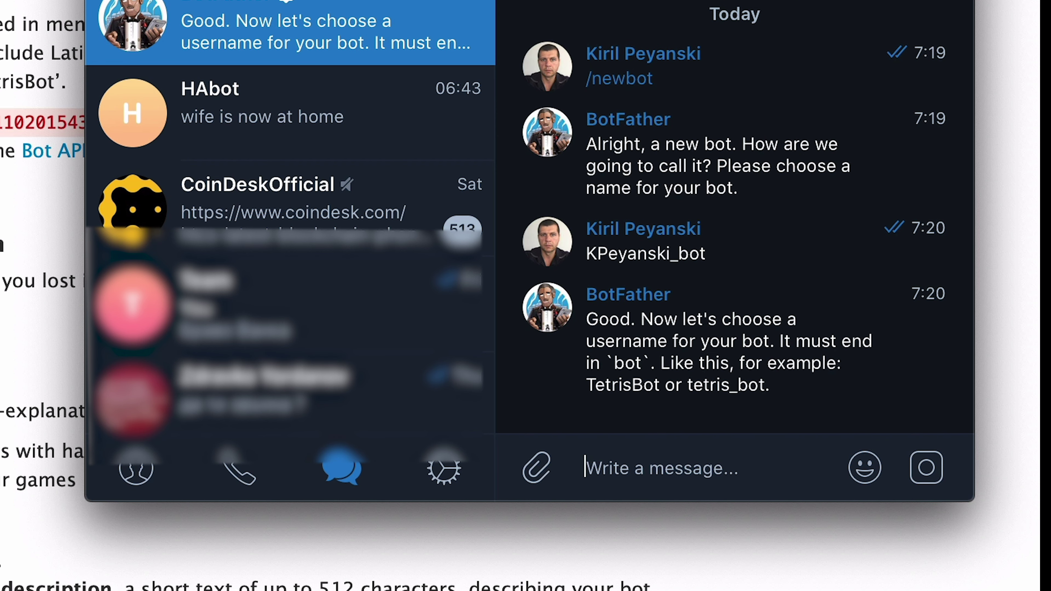
{"action": "type", "text": "K"}
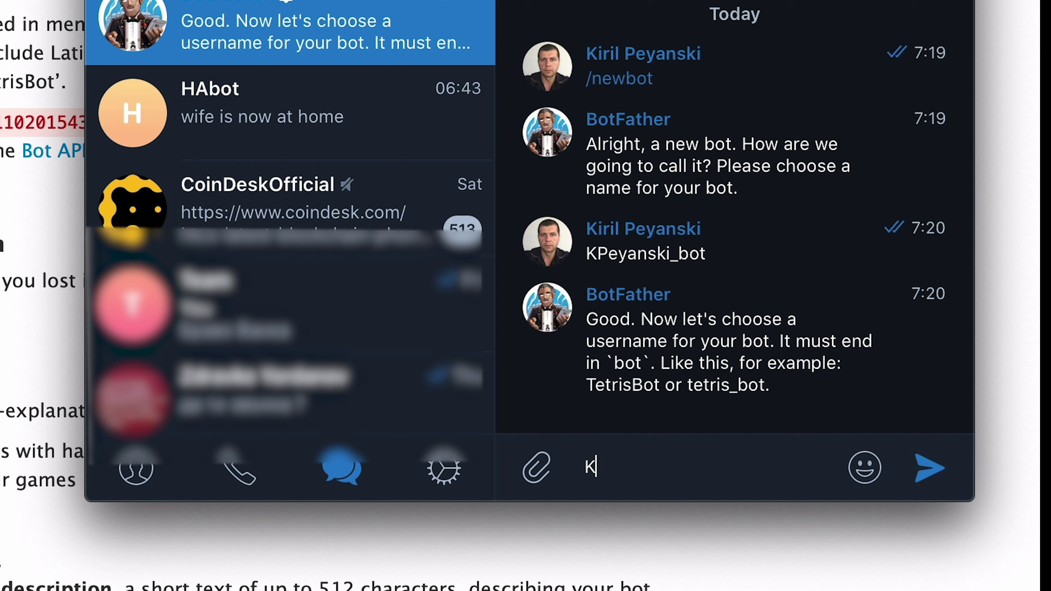
{"action": "type", "text": "Peyansk"}
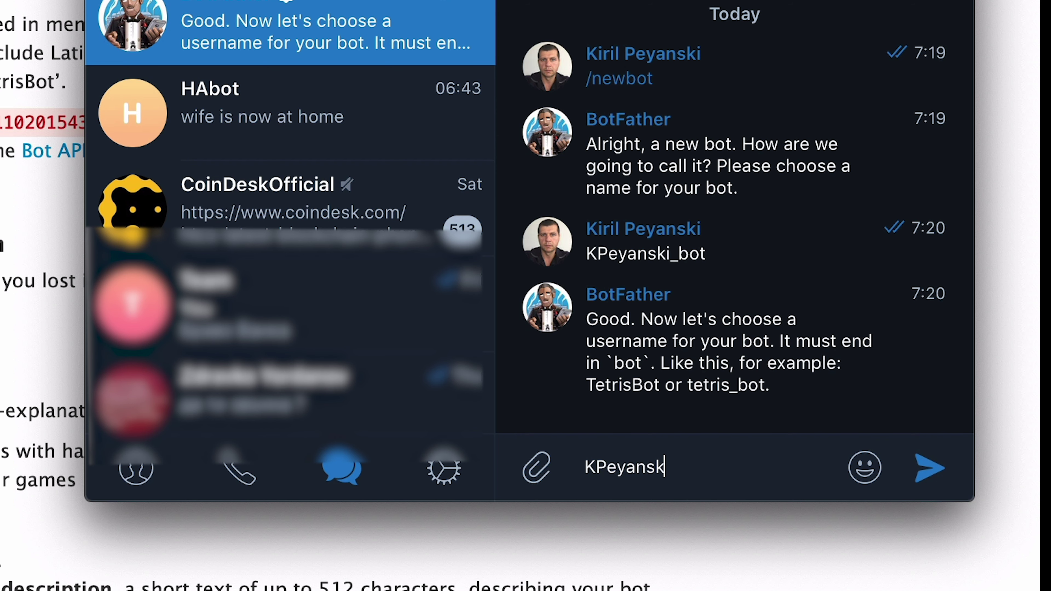
{"action": "type", "text": "i_bot"}
{"action": "key", "text": "Return"}
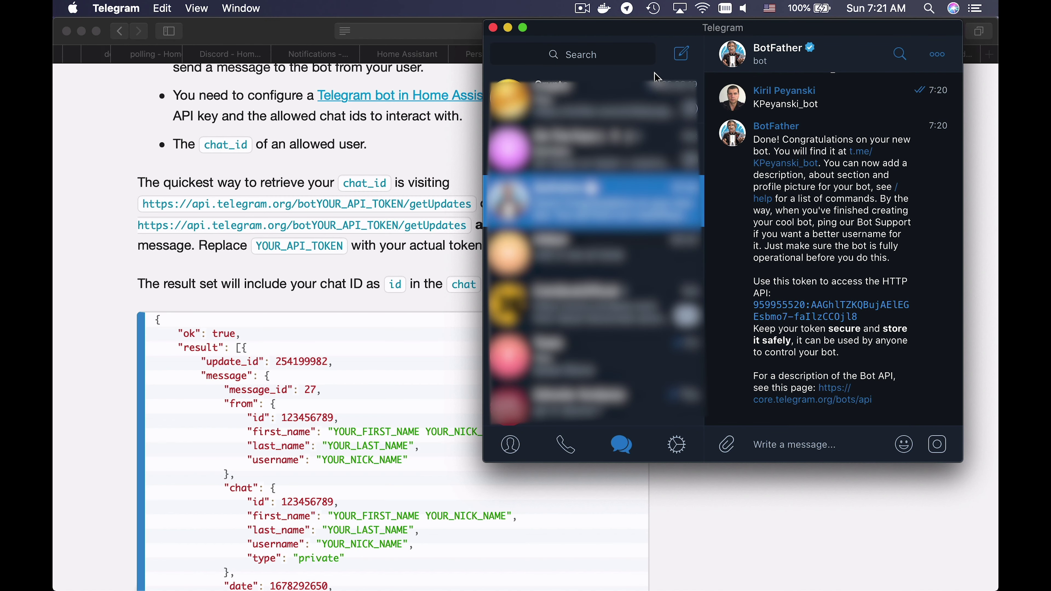
Step: Find the new bot's chat, press Start and send it 'hi'
{"action": "left_click", "coordinate": [641, 56]}
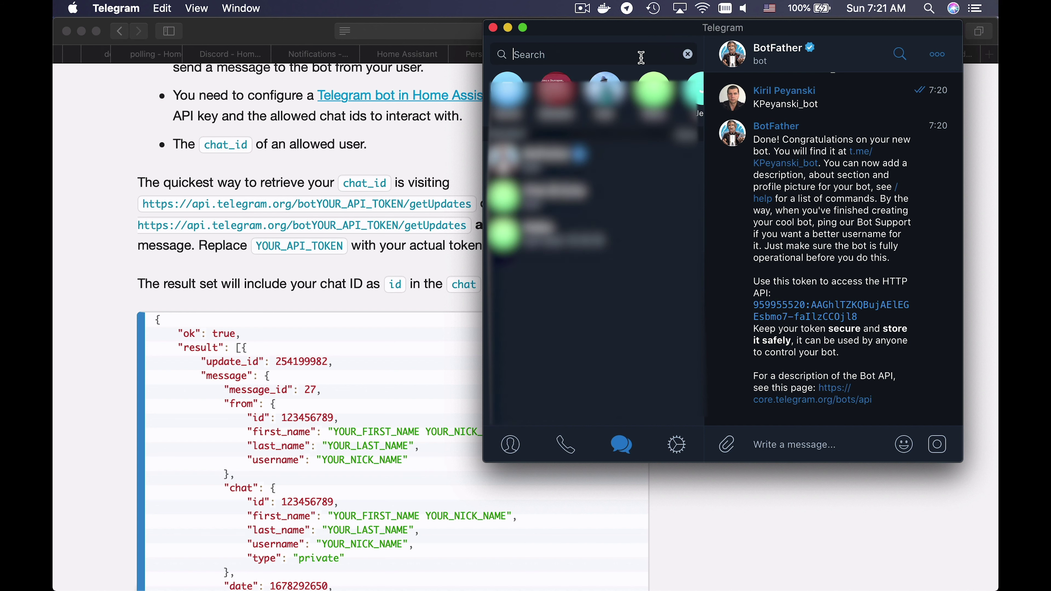
{"action": "type", "text": "Kp"}
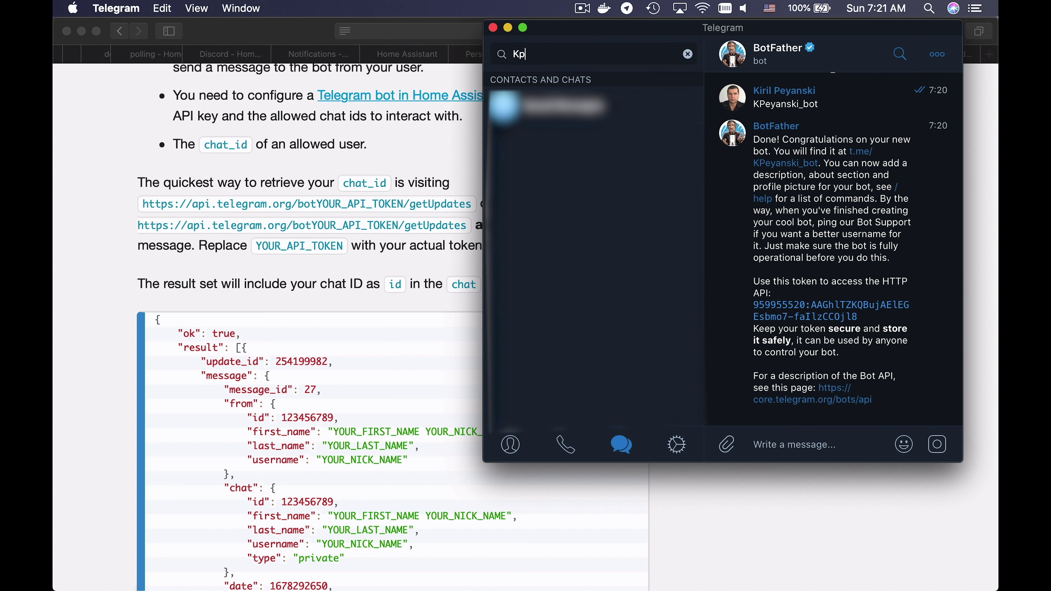
{"action": "key", "text": "BackSpace"}
{"action": "type", "text": "Peyansk"}
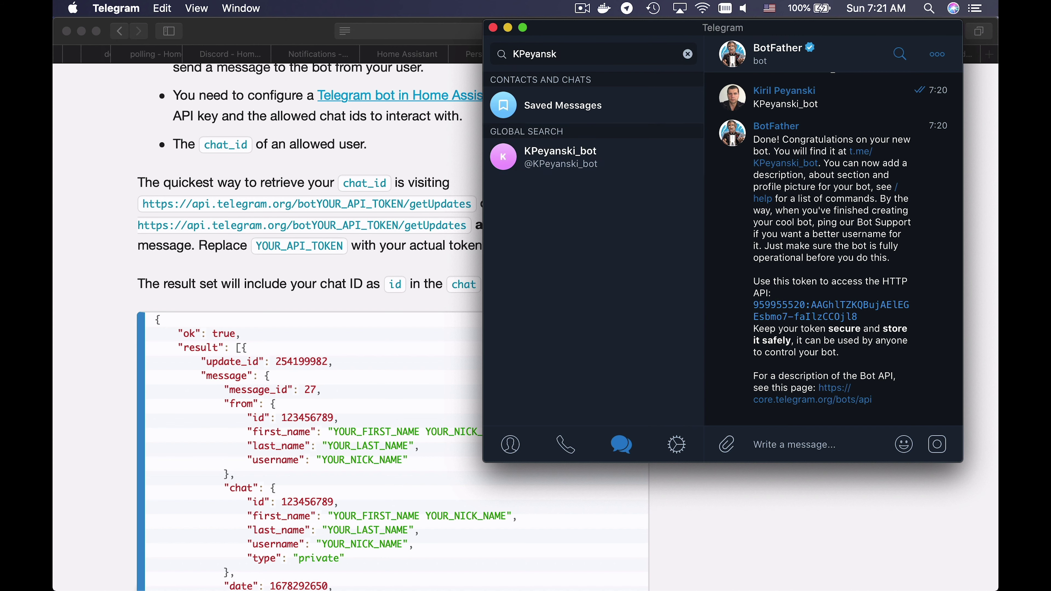
{"action": "left_click", "coordinate": [598, 166]}
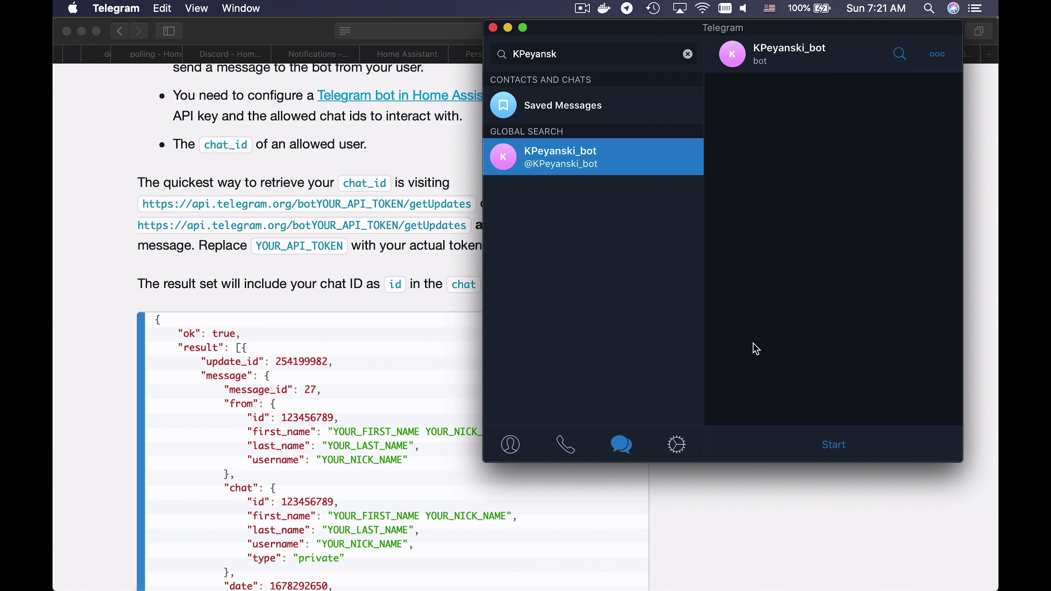
{"action": "left_click", "coordinate": [839, 446]}
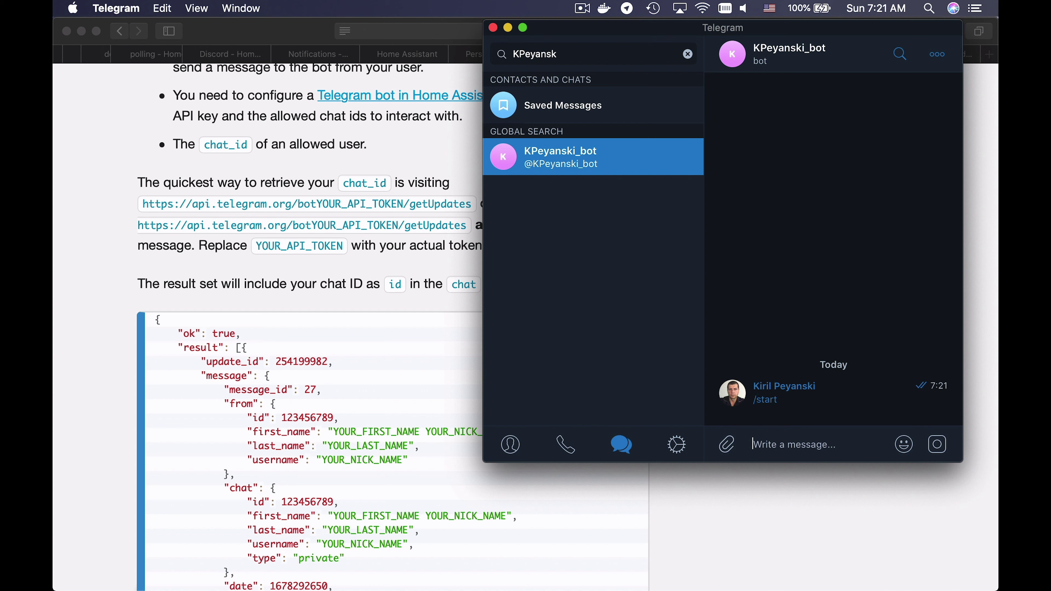
{"action": "type", "text": "hi"}
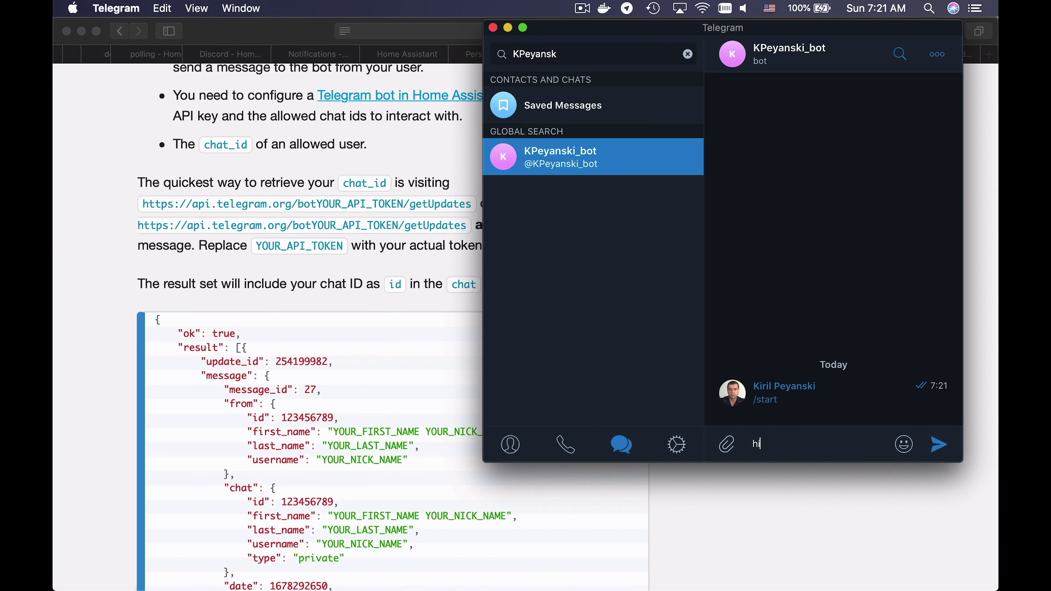
{"action": "key", "text": "Return"}
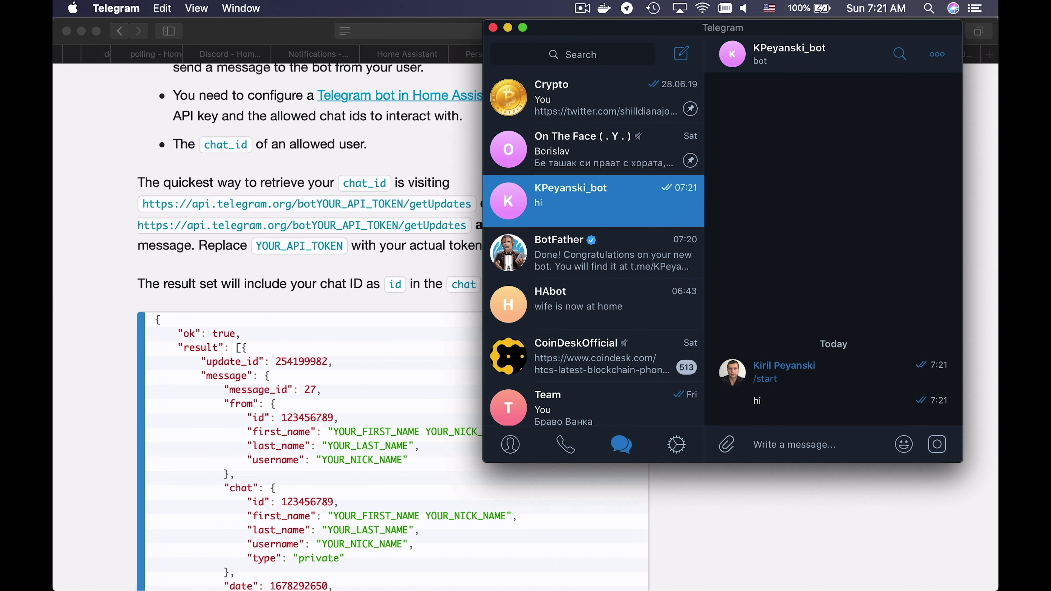
Step: Reopen Telegram's chat search
{"action": "left_click", "coordinate": [593, 55]}
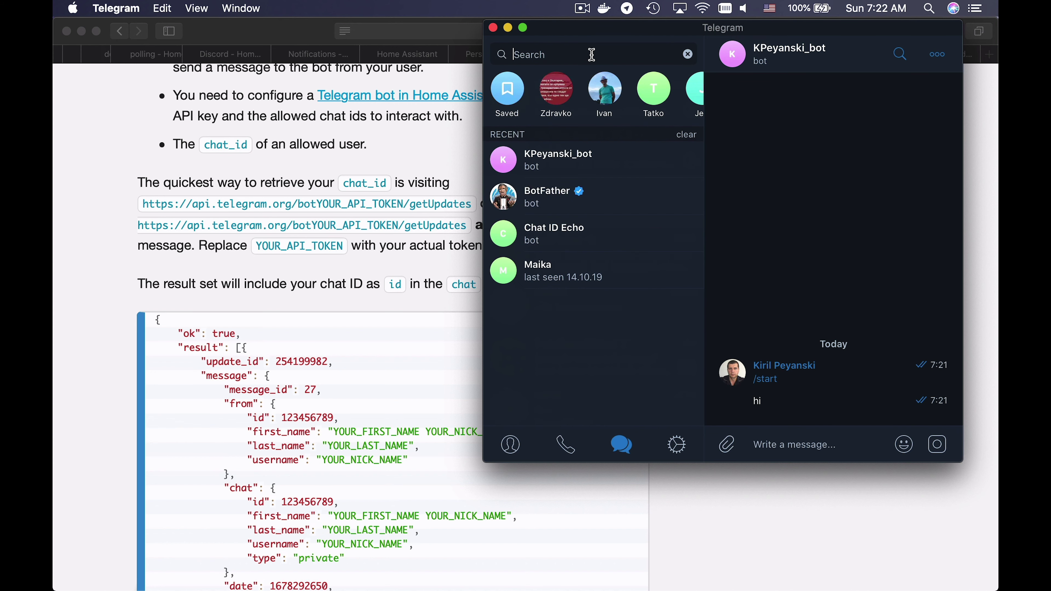
{"action": "key", "text": "Escape"}
{"action": "left_click", "coordinate": [592, 55]}
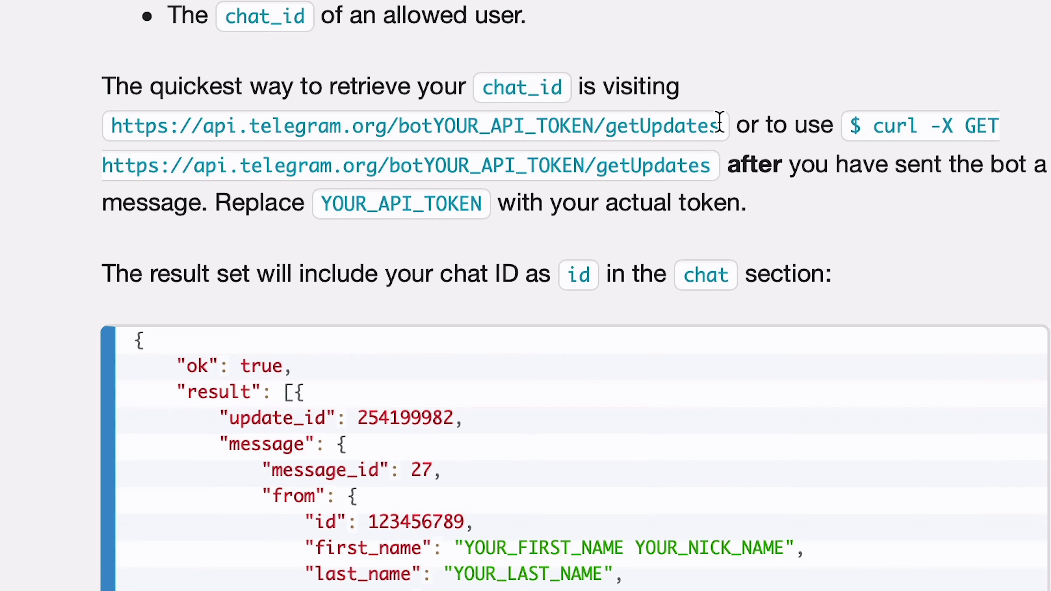
Step: Copy the docs' getUpdates URL into a new tab's address bar
{"action": "left_click_drag", "start_coordinate": [471, 203], "coordinate": [142, 202]}
{"action": "key", "text": "super+c"}
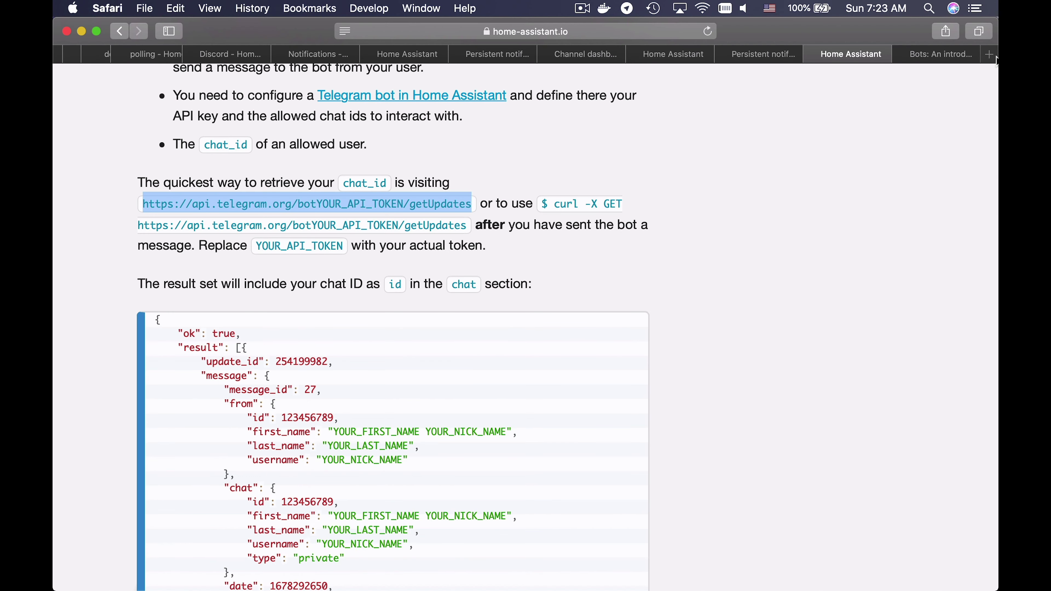
{"action": "left_click", "coordinate": [989, 55]}
{"action": "key", "text": "super+v"}
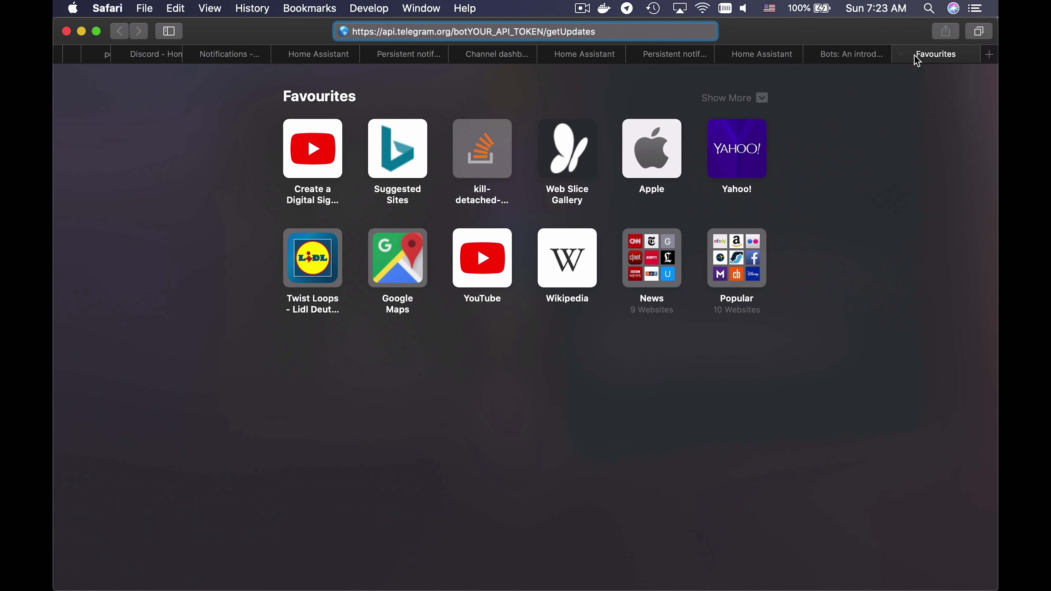
Step: Replace YOUR_API_TOKEN with the real bot token and load the getUpdates address
{"action": "key", "text": "super+Tab"}
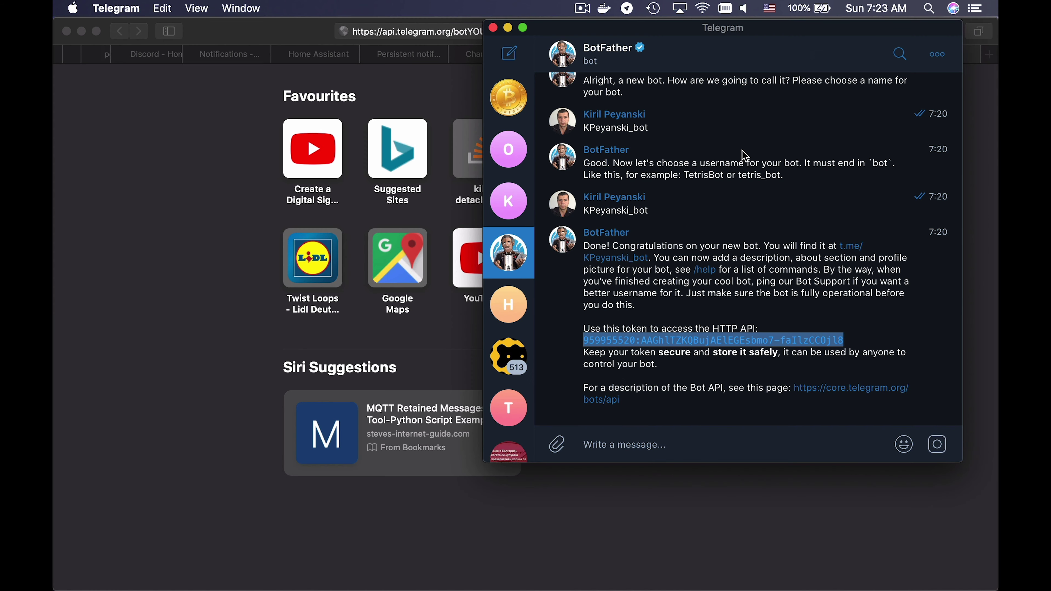
{"action": "key", "text": "super+Tab"}
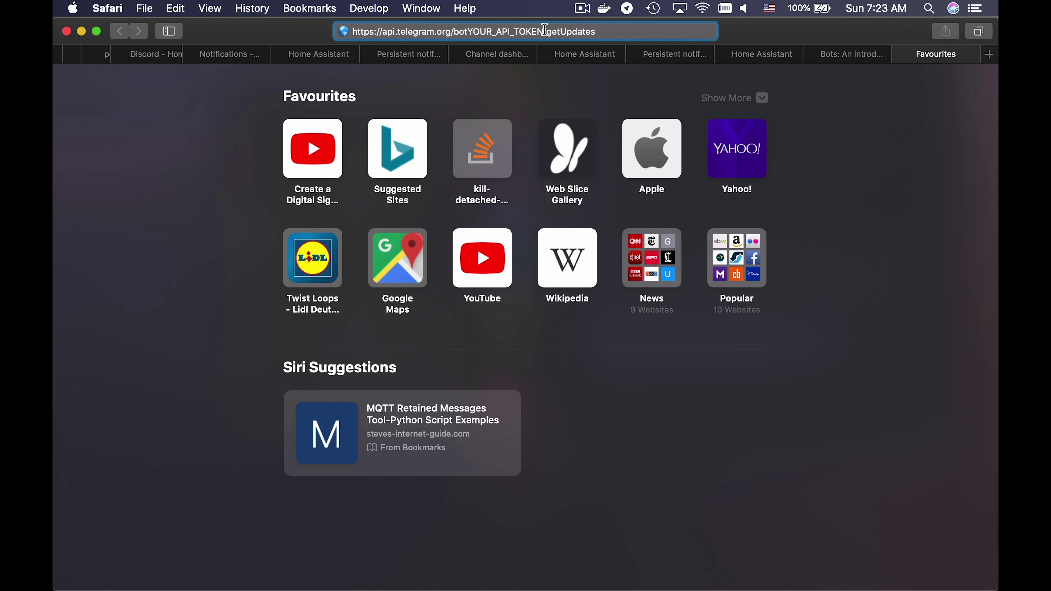
{"action": "left_click_drag", "start_coordinate": [544, 31], "coordinate": [472, 32]}
{"action": "key", "text": "BackSpace"}
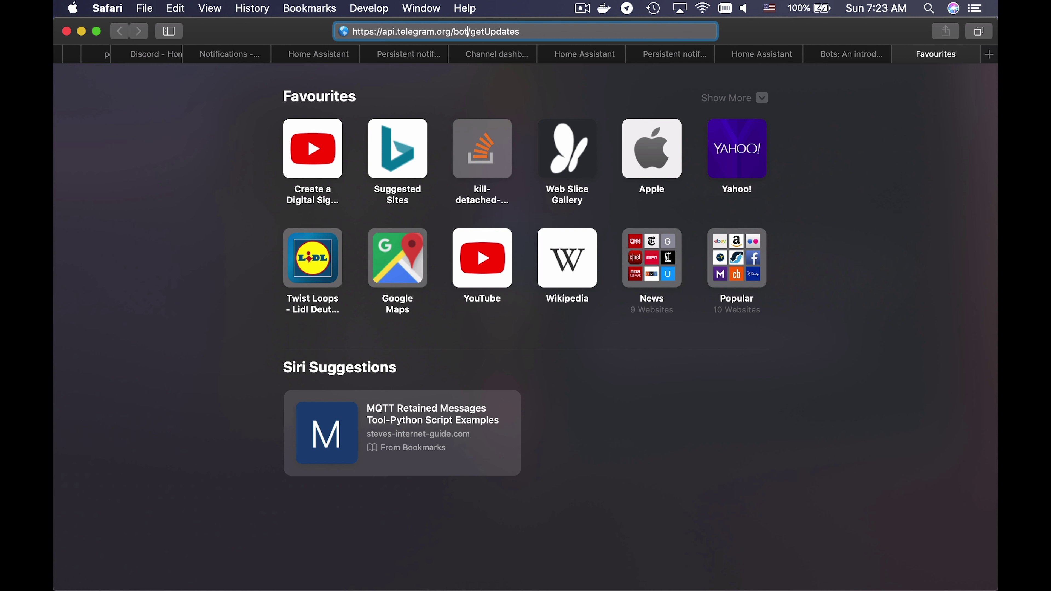
{"action": "key", "text": "super+v"}
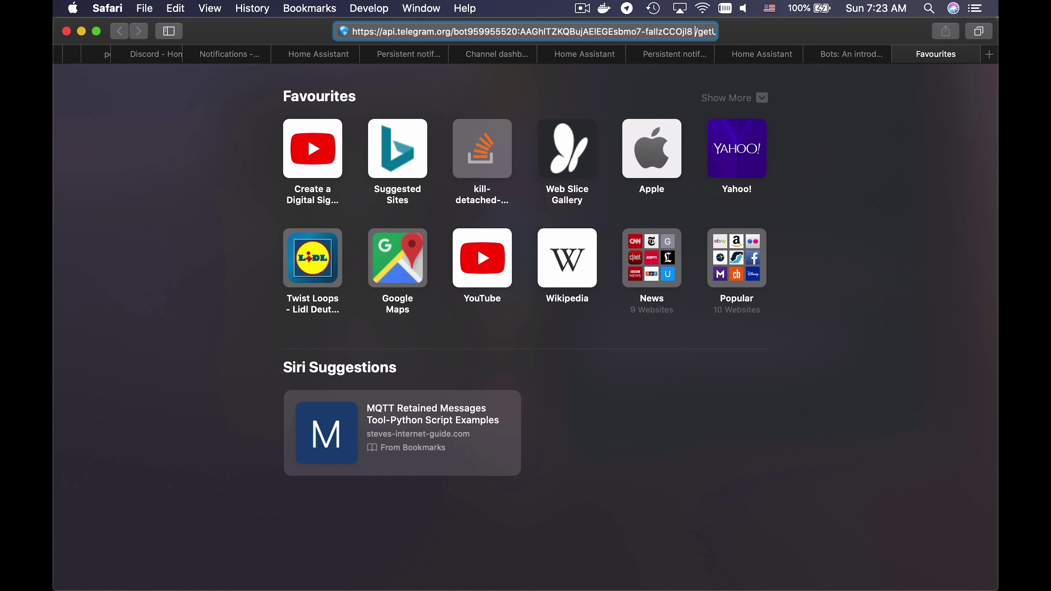
{"action": "key", "text": "BackSpace"}
{"action": "key", "text": "Return"}
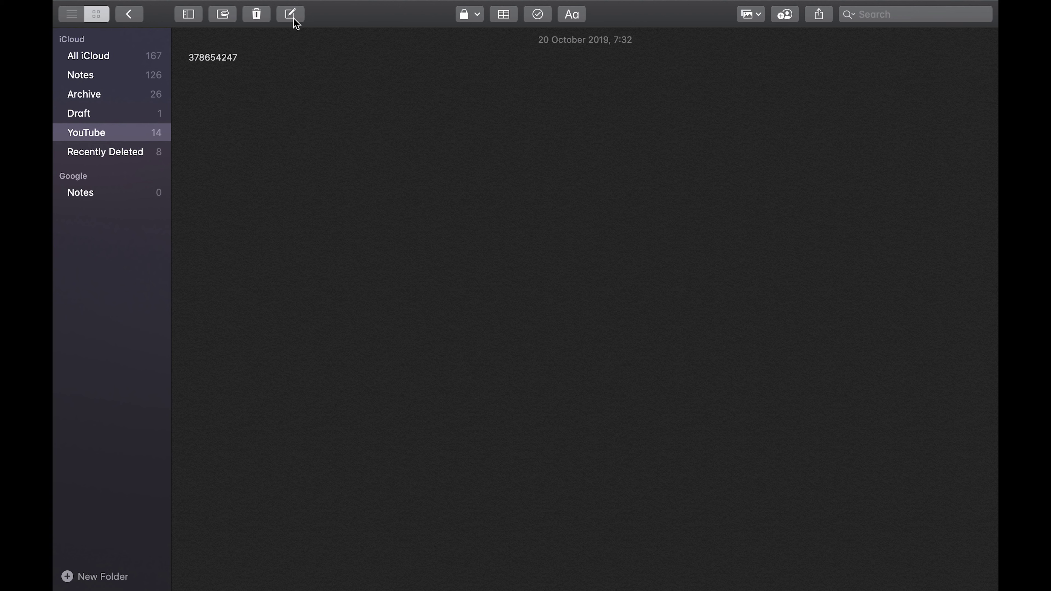
Step: Switch to the forum guide and select its step-6 sendMessage test URL
{"action": "key", "text": "ctrl+Left"}
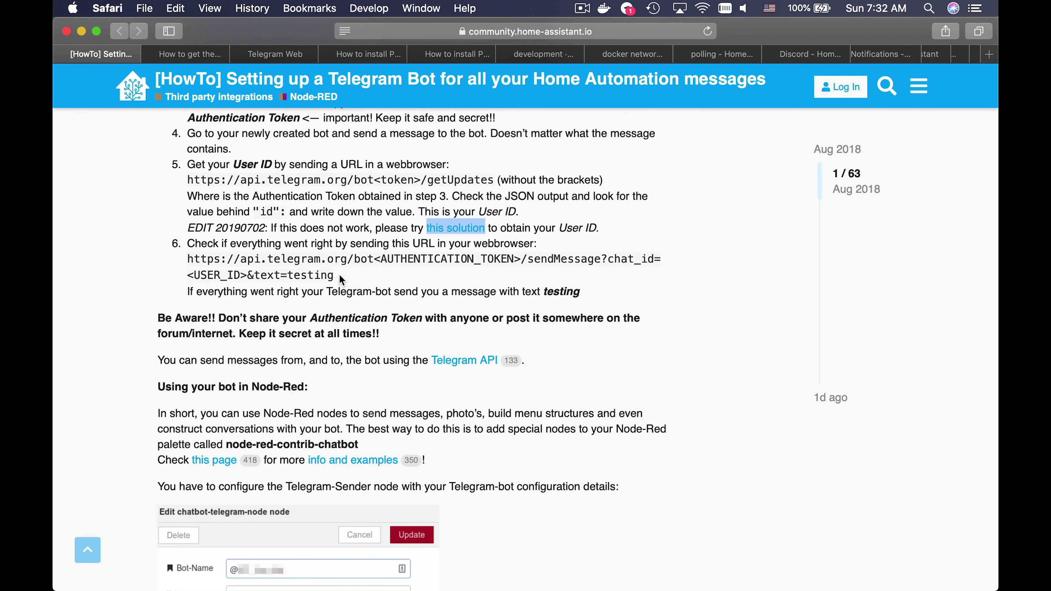
{"action": "left_click_drag", "start_coordinate": [341, 278], "coordinate": [187, 256]}
{"action": "key", "text": "super+c"}
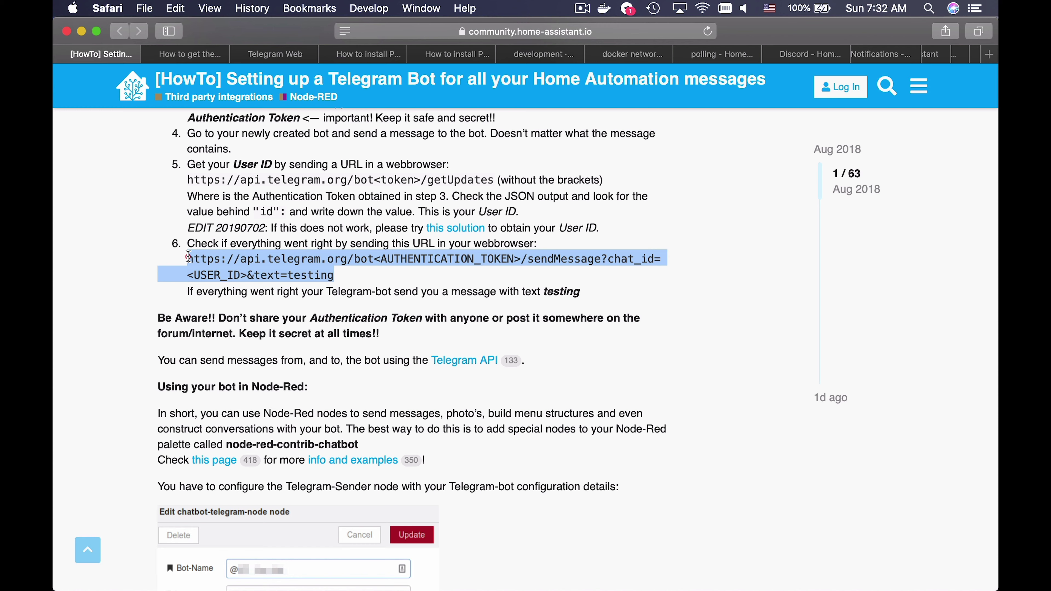
Step: Paste the sendMessage test URL into the zendesk tab's address bar
{"action": "left_click", "coordinate": [201, 49]}
{"action": "left_click", "coordinate": [589, 30]}
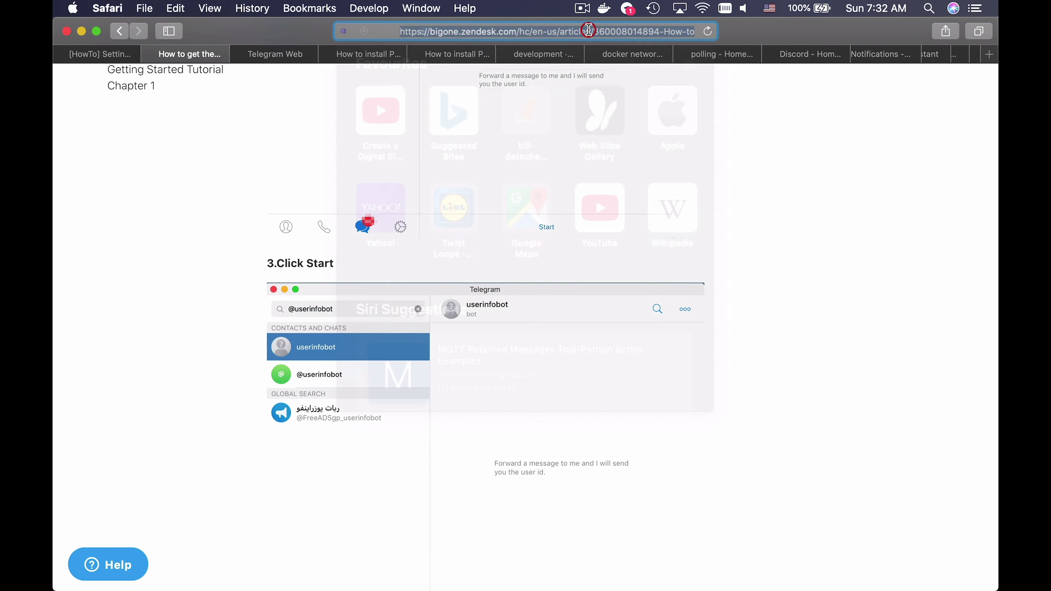
{"action": "key", "text": "super+v"}
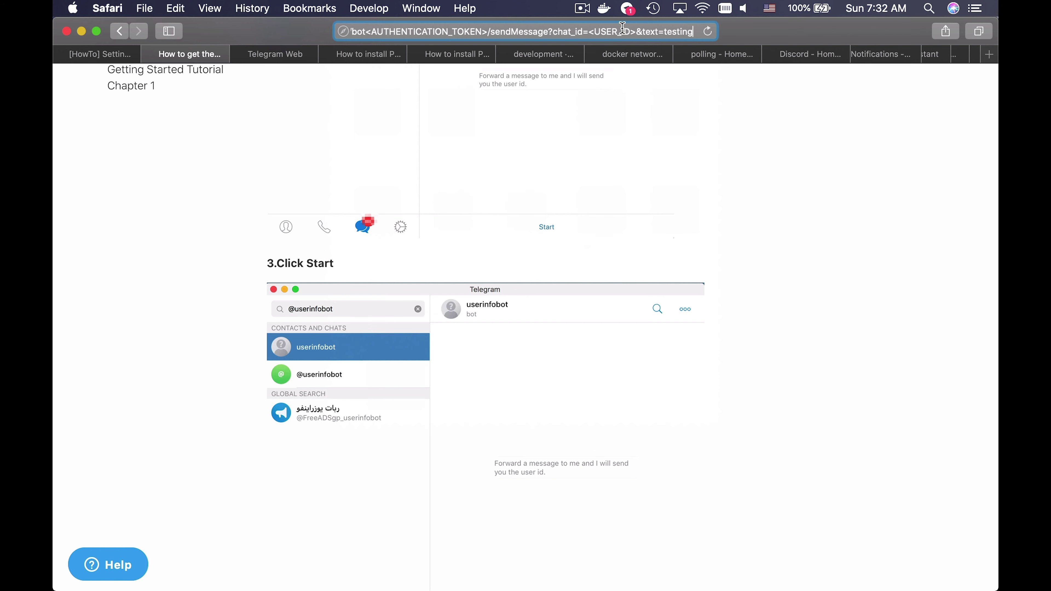
Step: Swap the <USER_ID> placeholder for the chat ID copied from Notes
{"action": "key", "text": "super+Tab"}
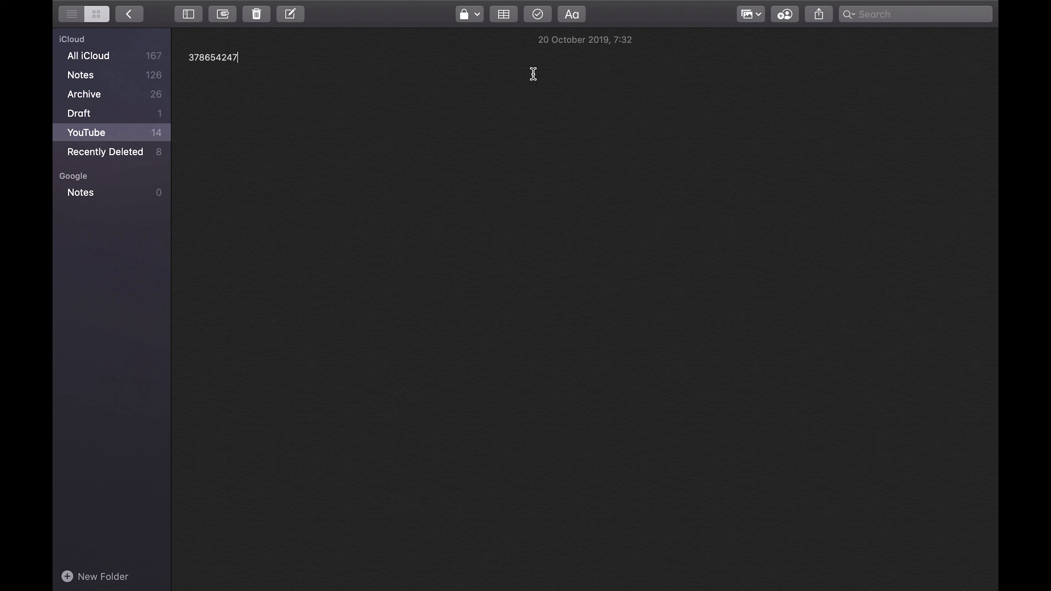
{"action": "double_click", "coordinate": [221, 57]}
{"action": "key", "text": "super+c"}
{"action": "key", "text": "super+Tab"}
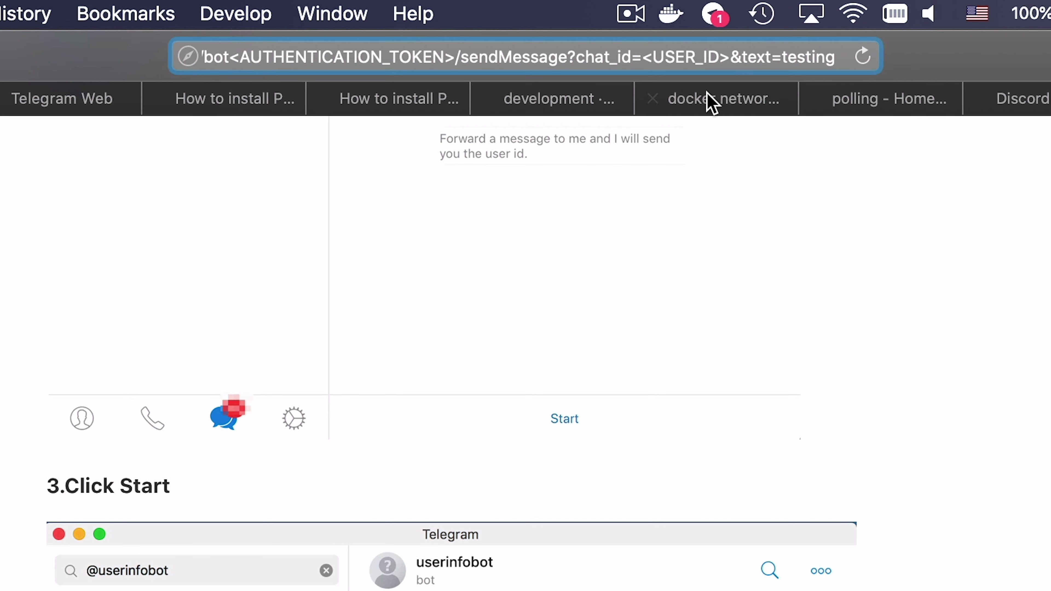
{"action": "left_click", "coordinate": [727, 52]}
{"action": "key", "text": "BackSpace"}
{"action": "key", "text": "BackSpace"}
{"action": "key", "text": "BackSpace"}
{"action": "key", "text": "BackSpace"}
{"action": "key", "text": "BackSpace"}
{"action": "key", "text": "BackSpace"}
{"action": "key", "text": "BackSpace"}
{"action": "key", "text": "BackSpace"}
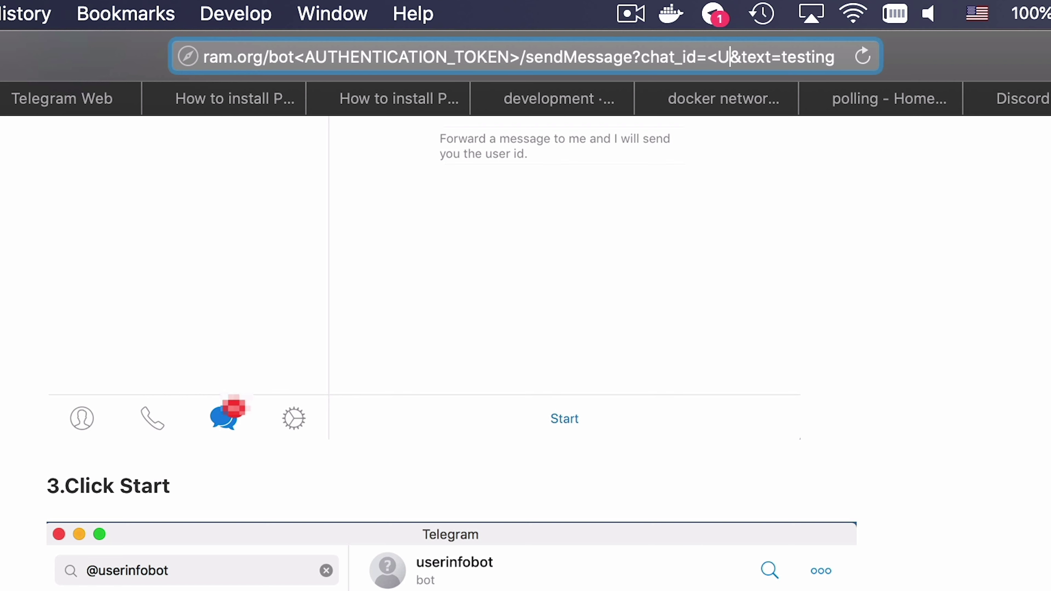
{"action": "key", "text": "BackSpace"}
{"action": "key", "text": "super+v"}
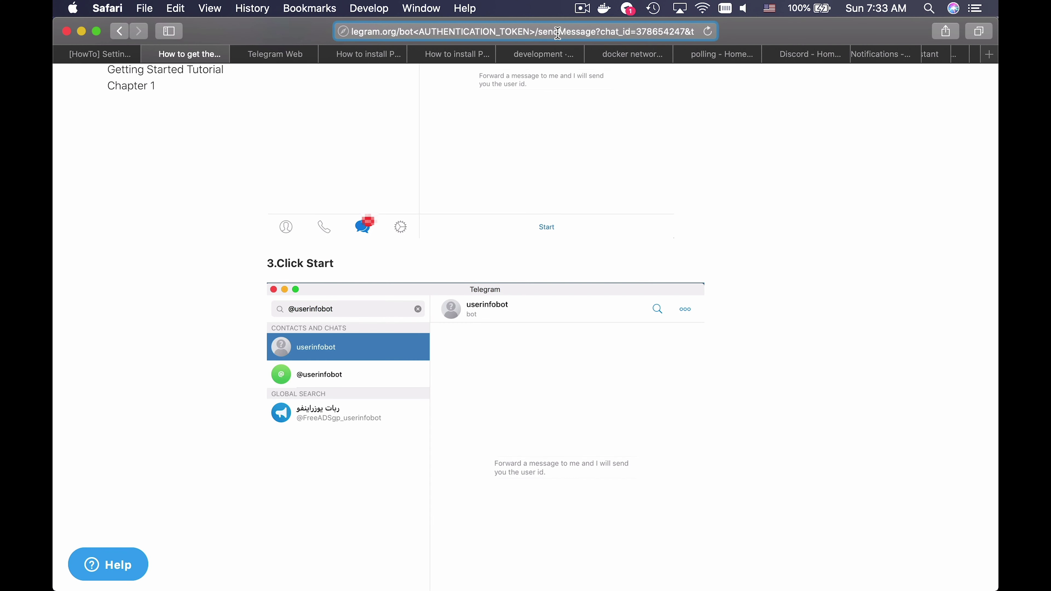
{"action": "mouse_move", "coordinate": [374, 589]}
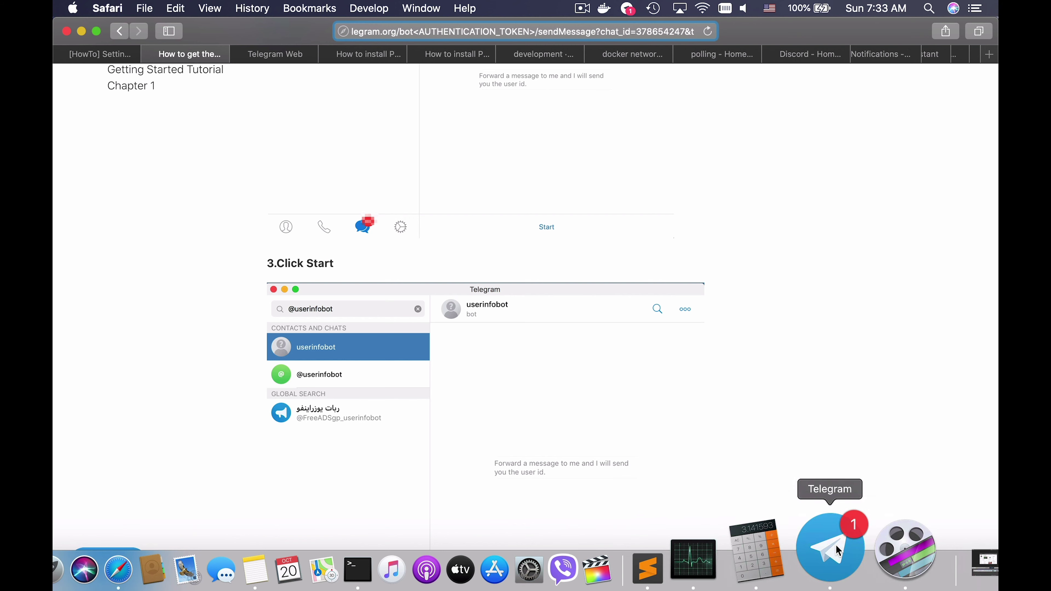
Step: Copy the HTTP API token from BotFather's bot-creation message, then bring Safari back
{"action": "left_click", "coordinate": [837, 551]}
{"action": "left_click", "coordinate": [545, 150]}
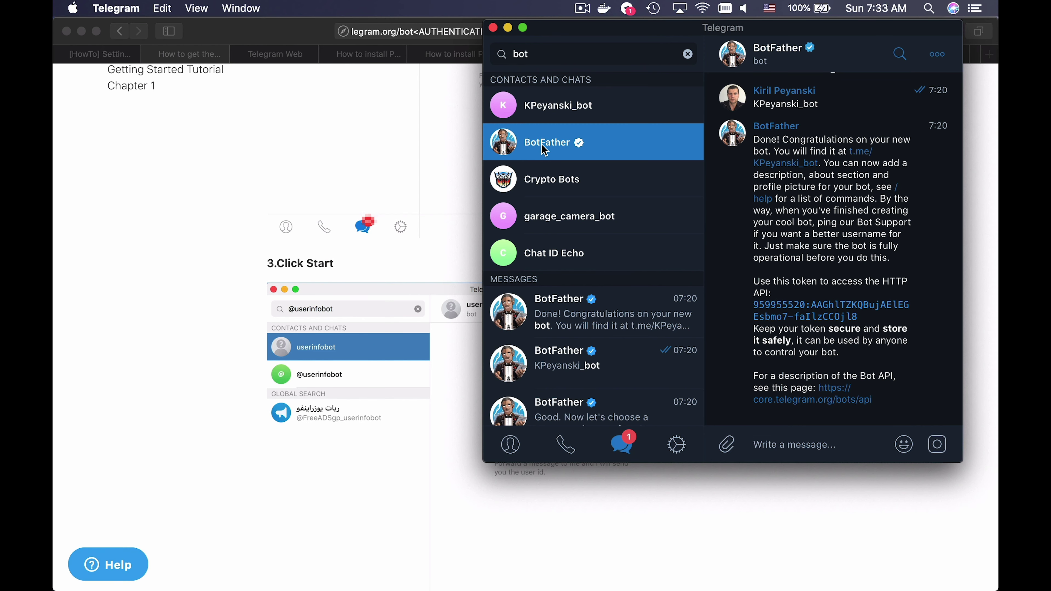
{"action": "scroll", "coordinate": [801, 285], "scroll_direction": "down", "scroll_amount": 1}
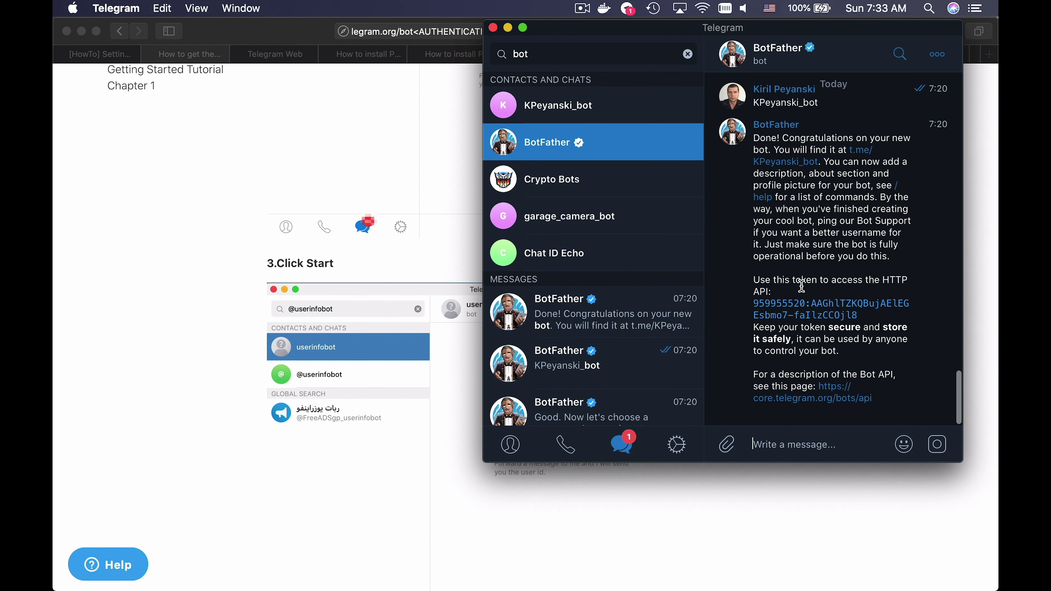
{"action": "left_click_drag", "start_coordinate": [864, 316], "coordinate": [755, 311]}
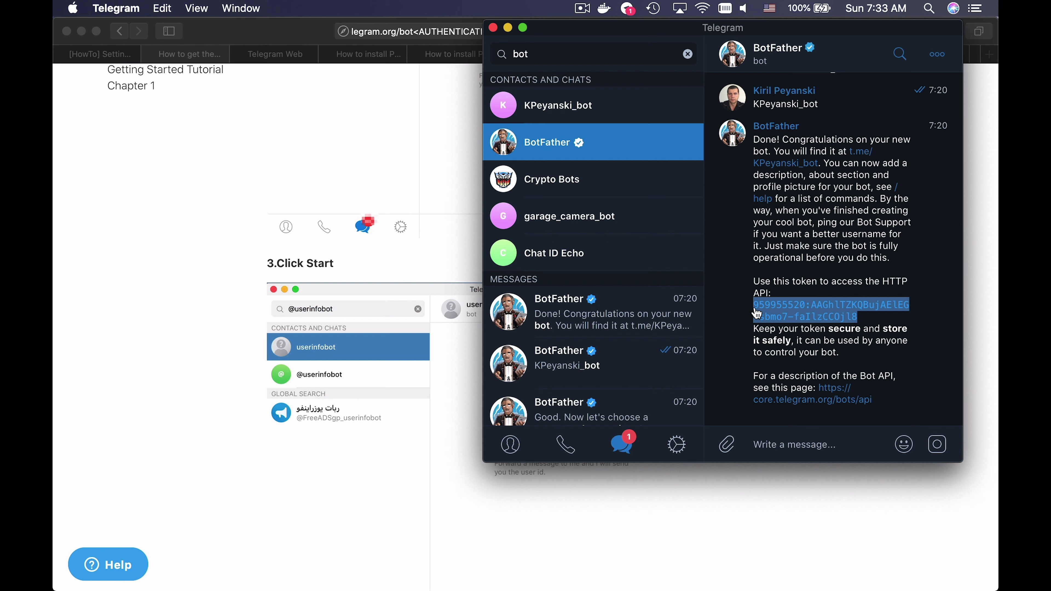
{"action": "key", "text": "super+c"}
{"action": "left_click", "coordinate": [306, 31]}
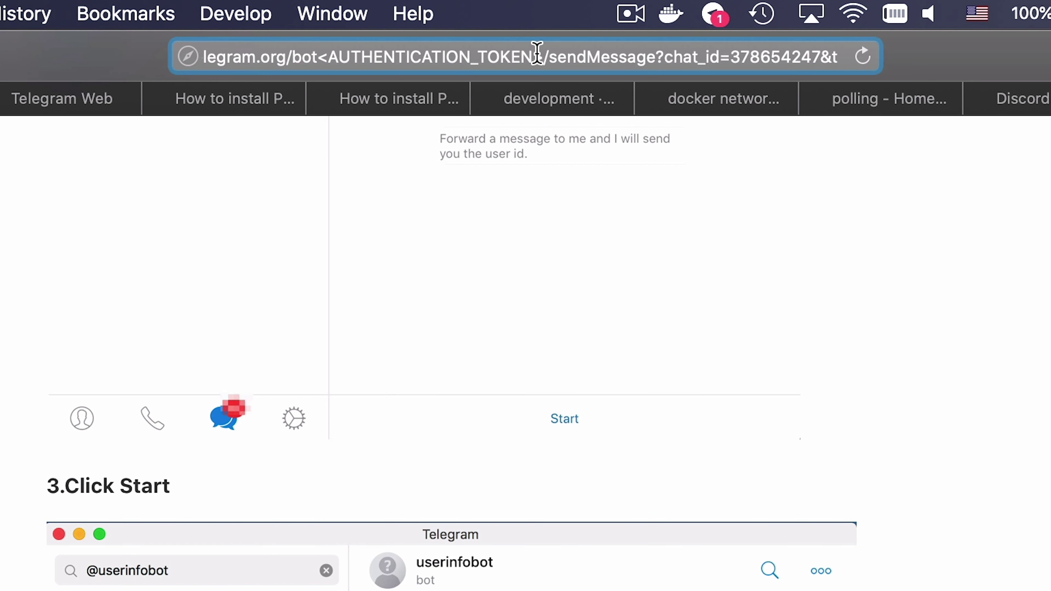
Step: Swap <AUTHENTICATION_TOKEN> for the bot token, send the test message, then open haconfig
{"action": "left_click_drag", "start_coordinate": [543, 54], "coordinate": [322, 50]}
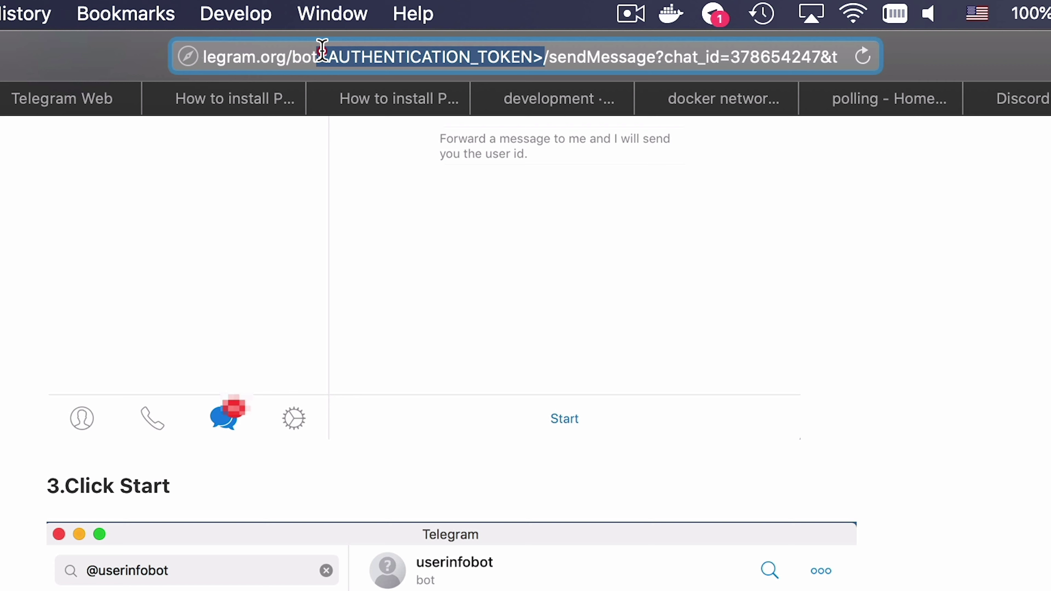
{"action": "key", "text": "super+v"}
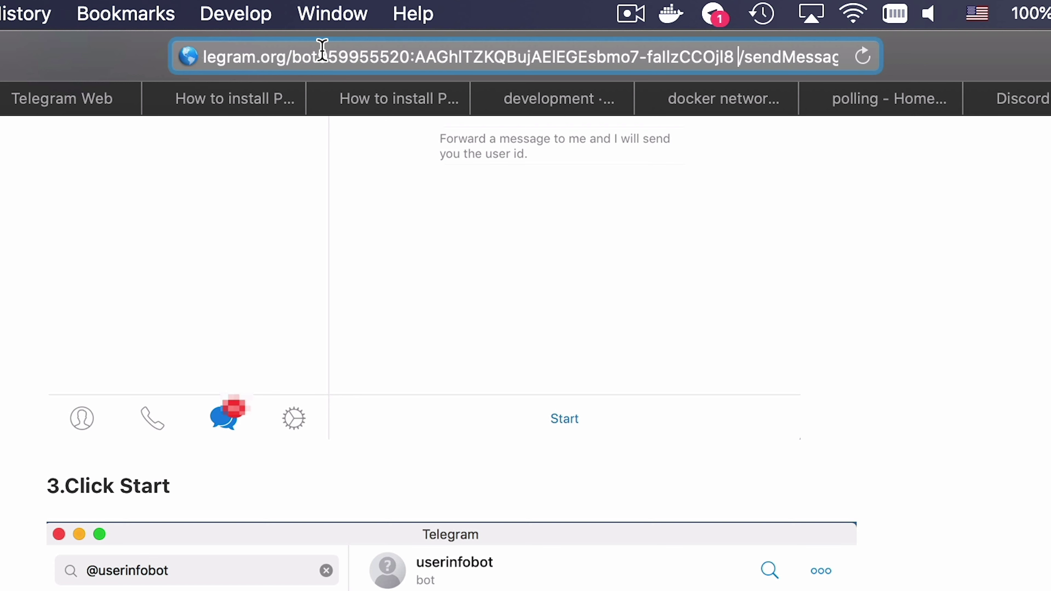
{"action": "key", "text": "Right"}
{"action": "key", "text": "BackSpace"}
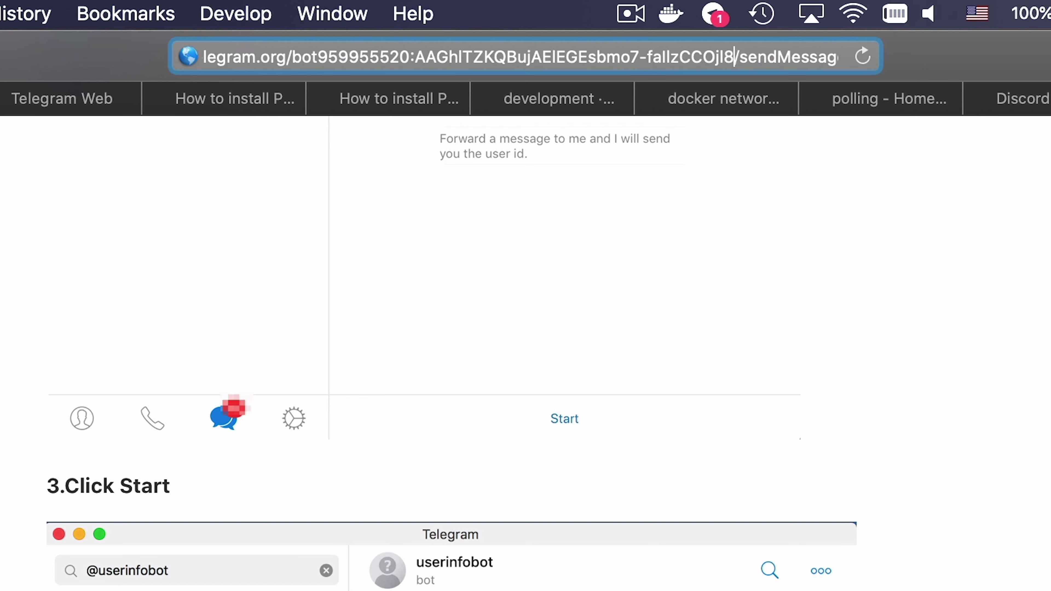
{"action": "key", "text": "Return"}
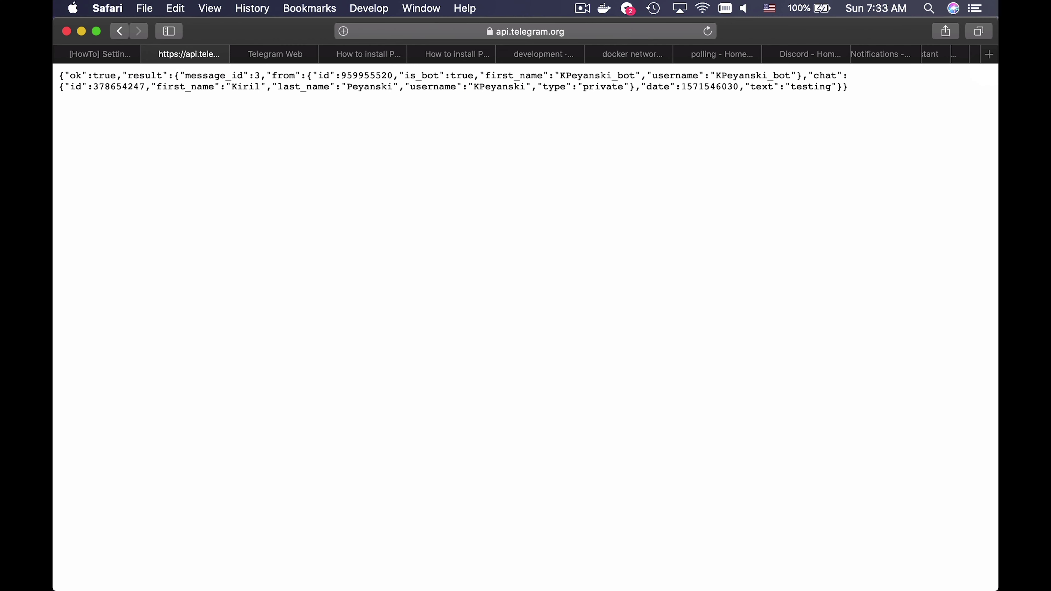
{"action": "double_click", "coordinate": [133, 86]}
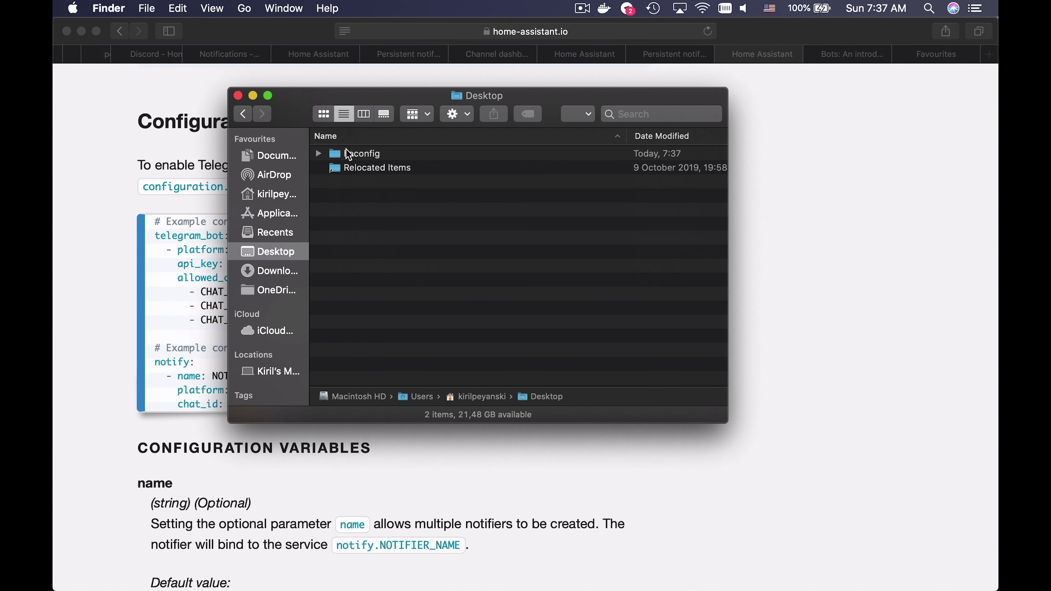
{"action": "double_click", "coordinate": [351, 153]}
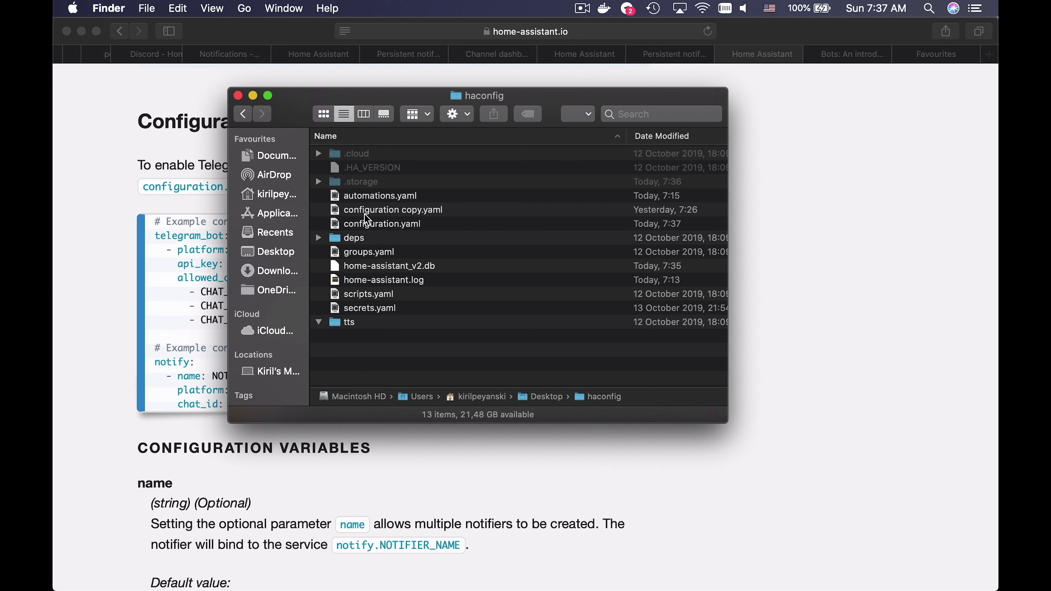
Step: Open configuration.yaml in Sublime Text and add blank lines below the tts section
{"action": "double_click", "coordinate": [372, 224]}
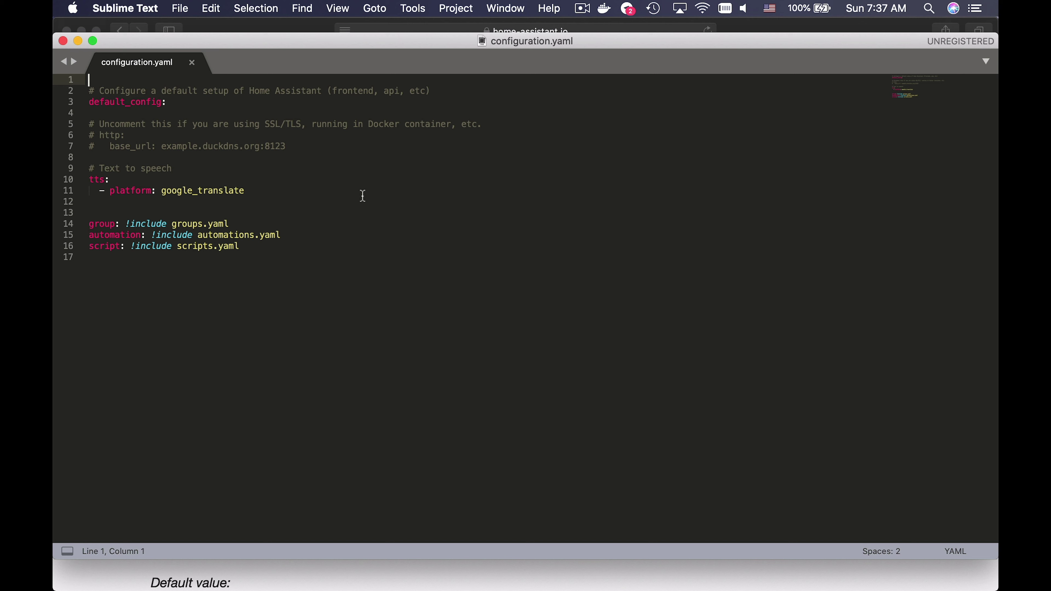
{"action": "left_click", "coordinate": [327, 180]}
{"action": "left_click", "coordinate": [321, 190]}
{"action": "key", "text": "Return"}
{"action": "key", "text": "Return"}
{"action": "key", "text": "Return"}
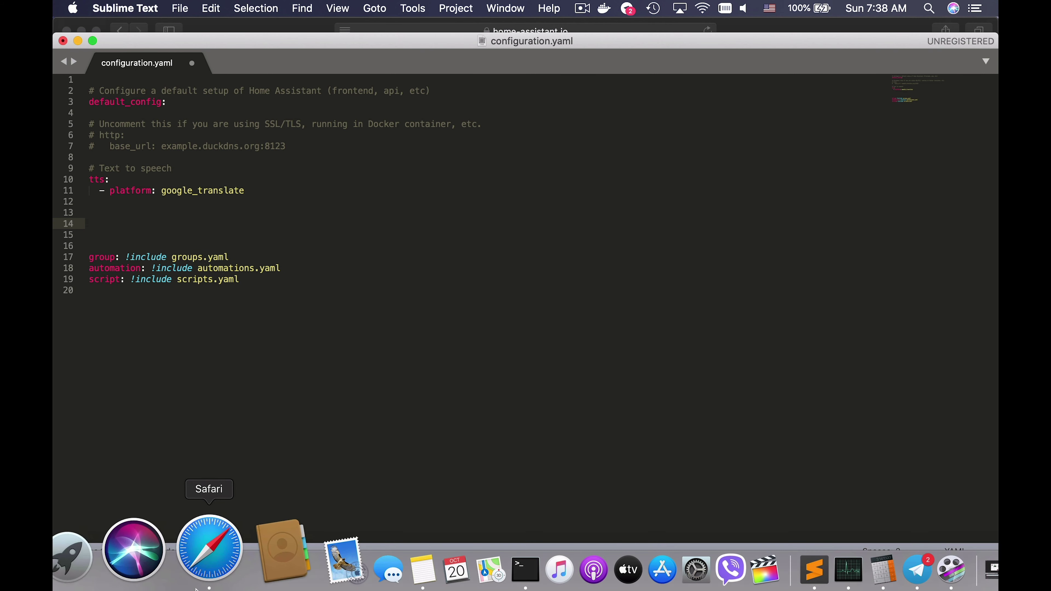
Step: Paste the documentation's example telegram_bot and notify blocks into configuration.yaml
{"action": "left_click", "coordinate": [206, 546]}
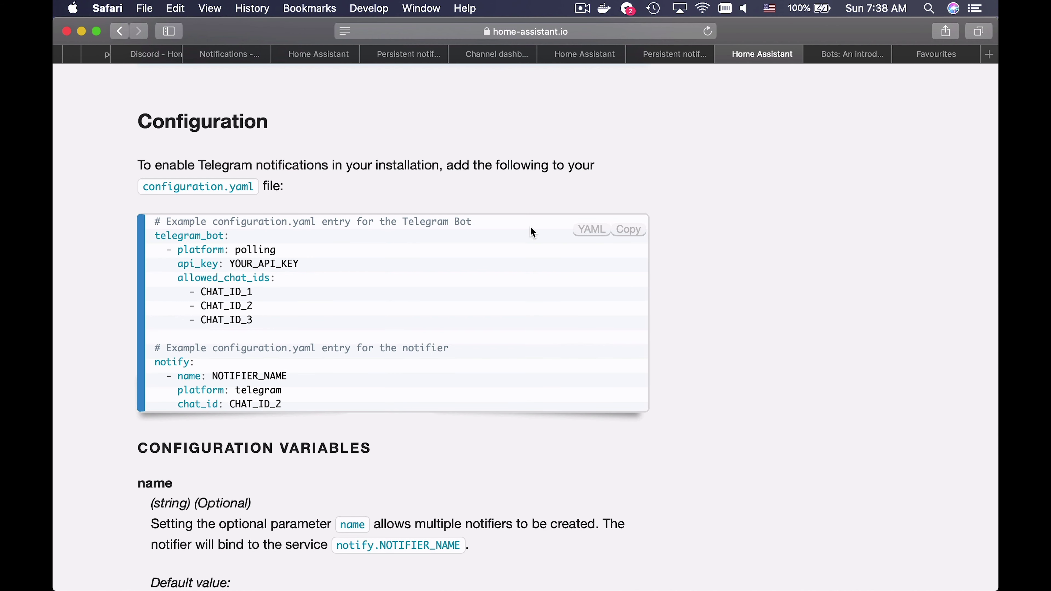
{"action": "left_click", "coordinate": [627, 235]}
{"action": "key", "text": "super+Tab"}
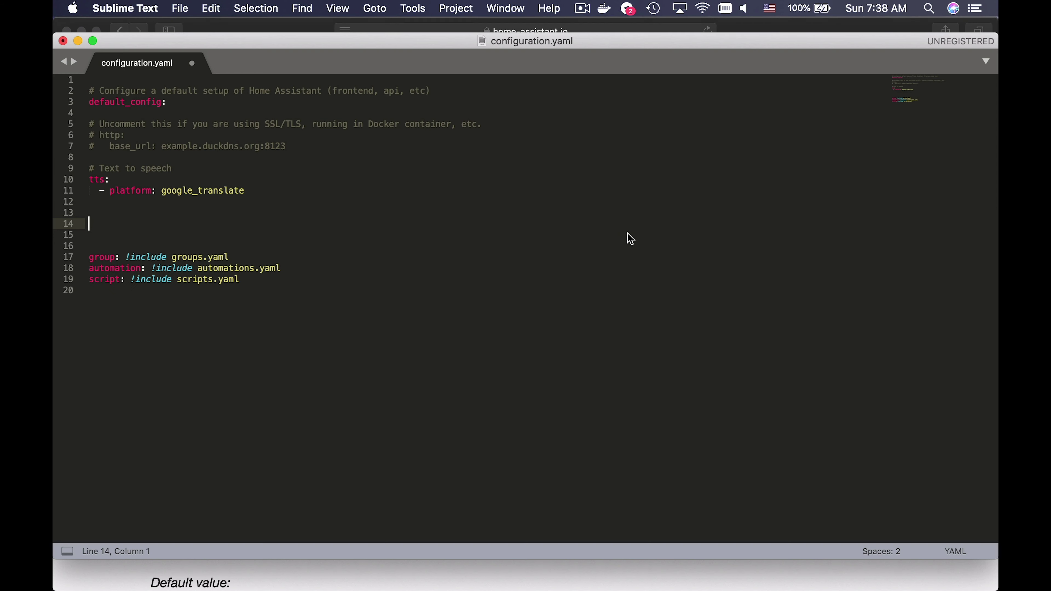
{"action": "key", "text": "super+v"}
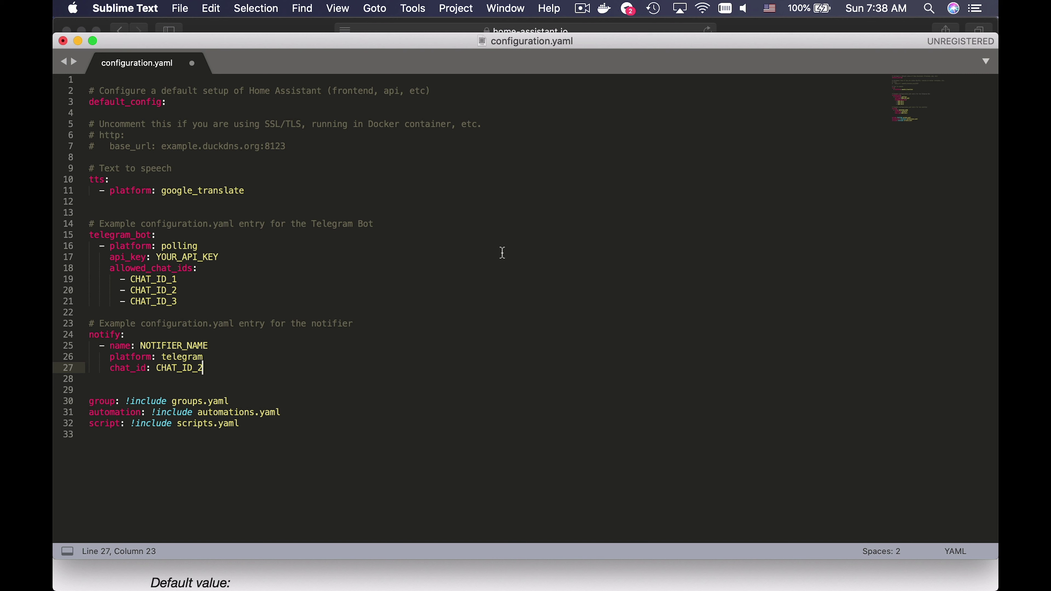
{"action": "key", "text": "super+Tab"}
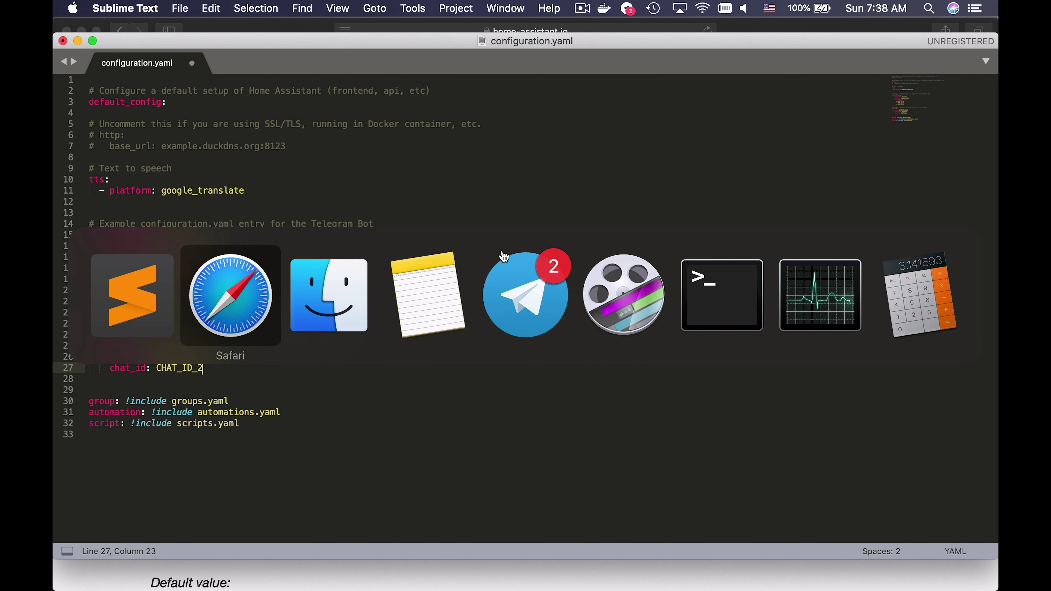
{"action": "key", "text": "super+Tab"}
{"action": "key", "text": "super+Tab"}
{"action": "key", "text": "super+Tab"}
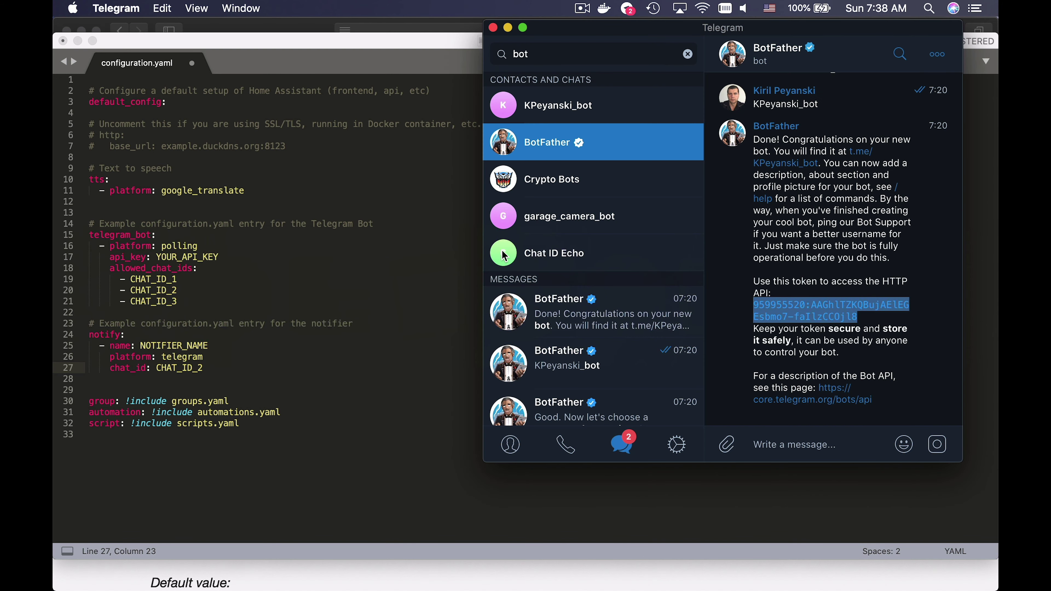
Step: Replace YOUR_API_KEY with the BotFather bot token in configuration.yaml and save the file
{"action": "double_click", "coordinate": [798, 310]}
{"action": "key", "text": "super+c"}
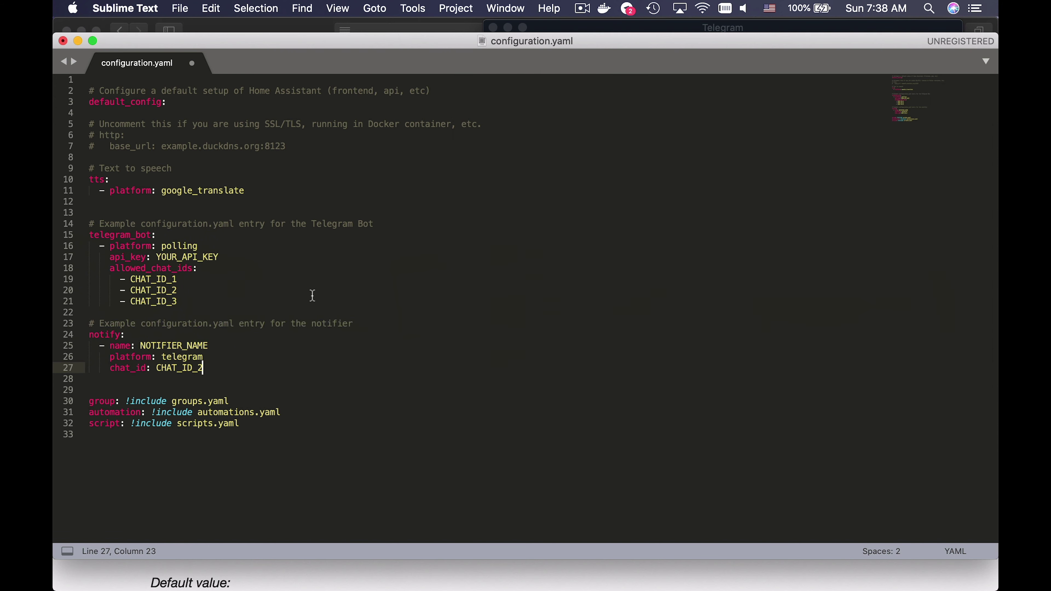
{"action": "left_click", "coordinate": [313, 297]}
{"action": "double_click", "coordinate": [224, 257]}
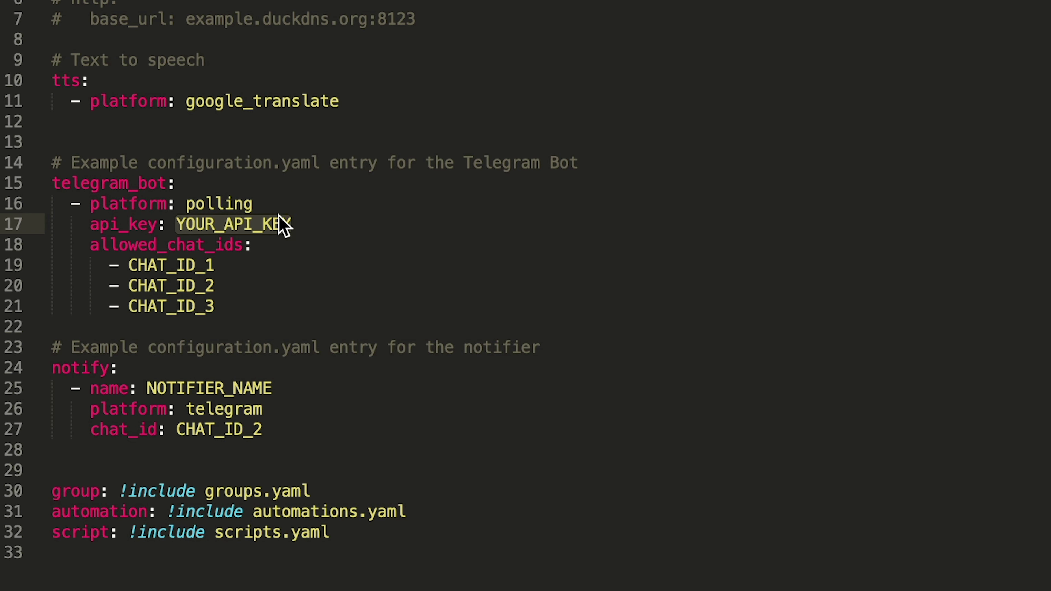
{"action": "key", "text": "super+v"}
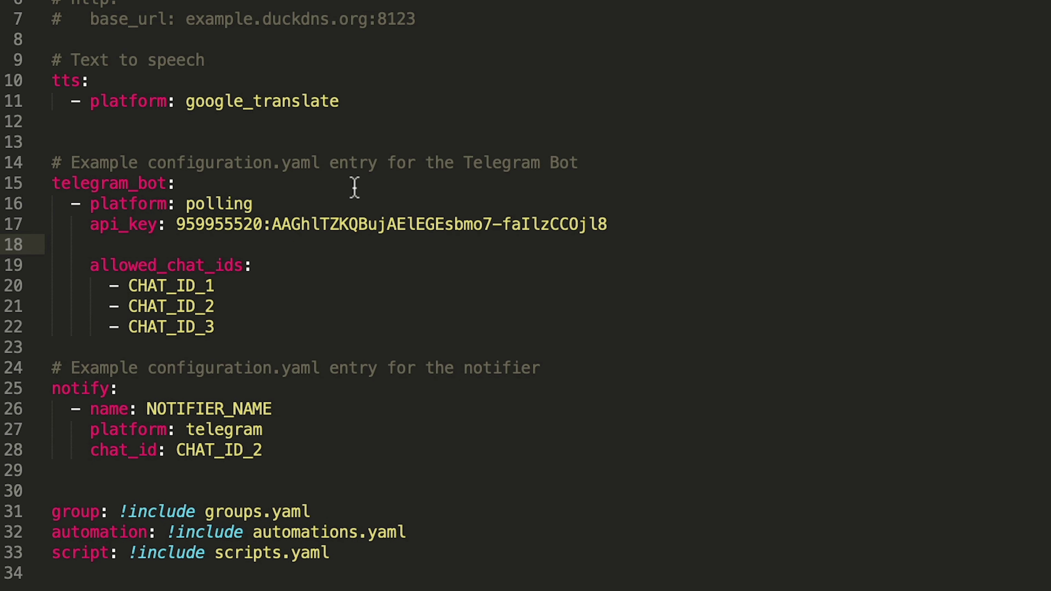
{"action": "key", "text": "BackSpace"}
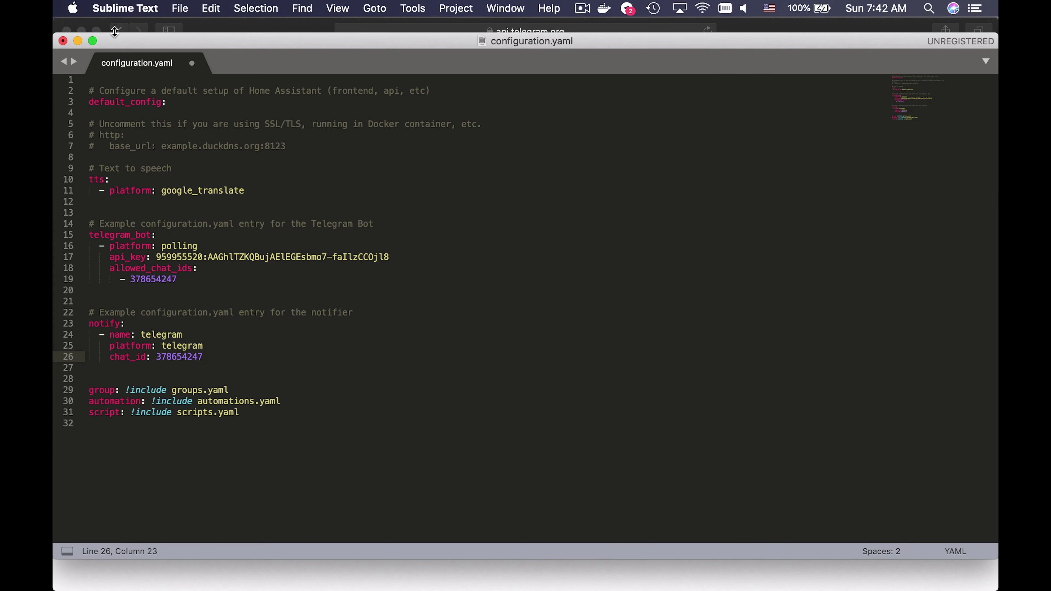
{"action": "left_click", "coordinate": [179, 9]}
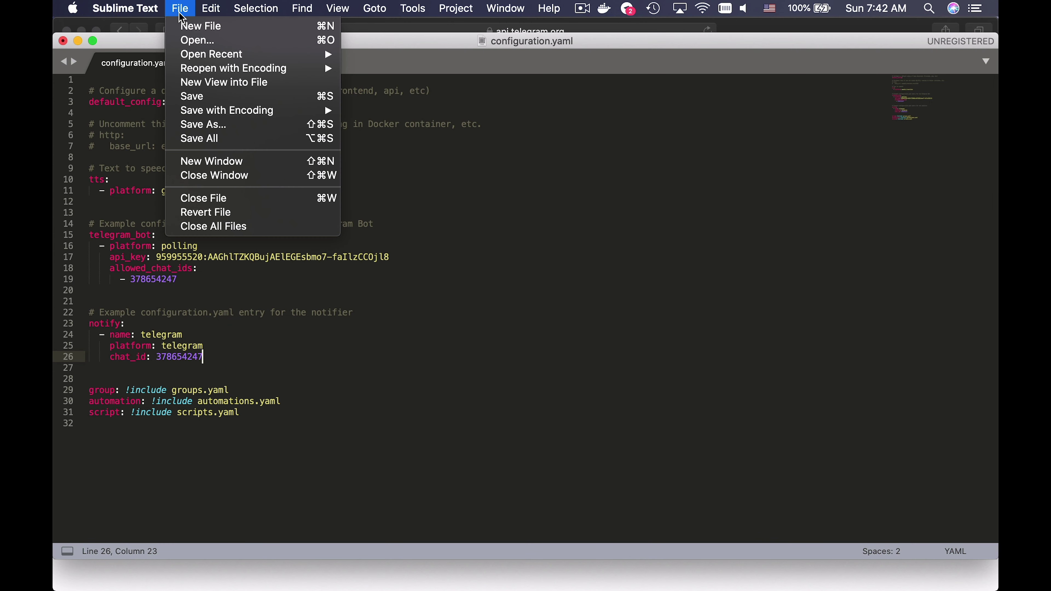
{"action": "left_click", "coordinate": [203, 96]}
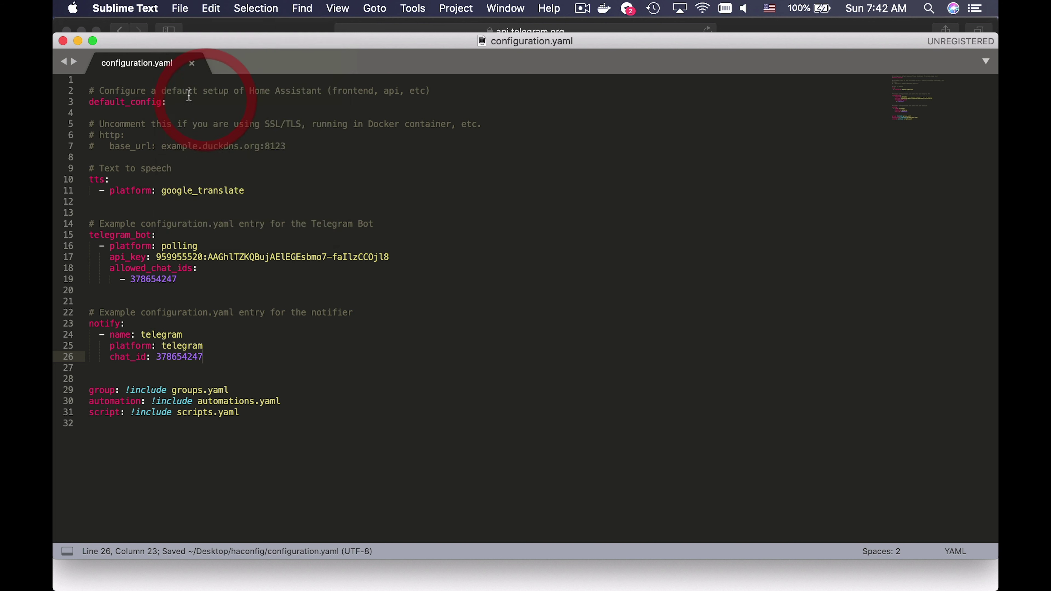
Step: Close the editor, restart Home Assistant from Server Control, and return to the Overview dashboard
{"action": "left_click", "coordinate": [63, 40]}
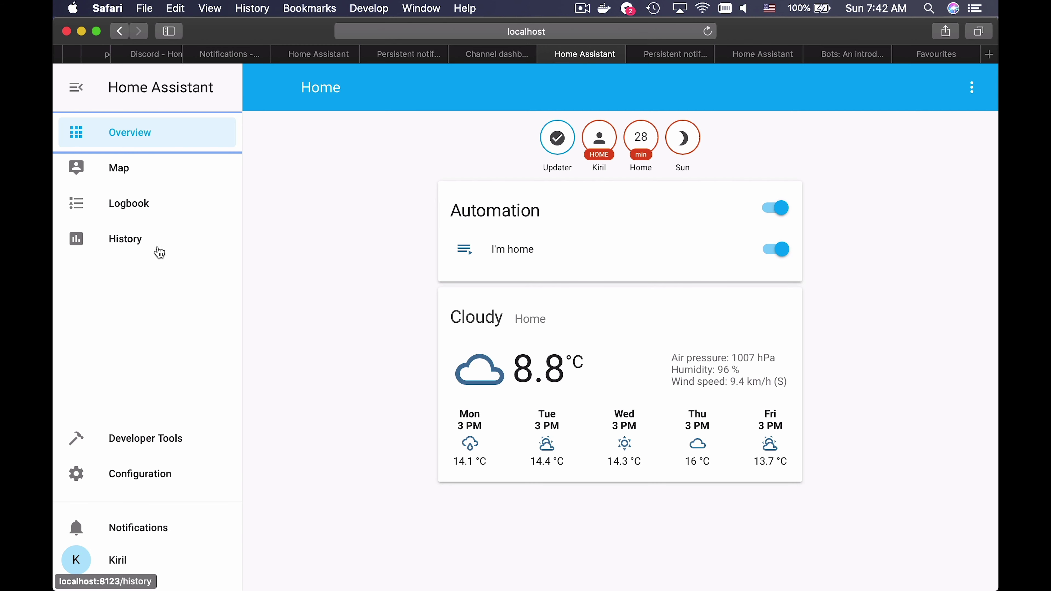
{"action": "left_click", "coordinate": [145, 476]}
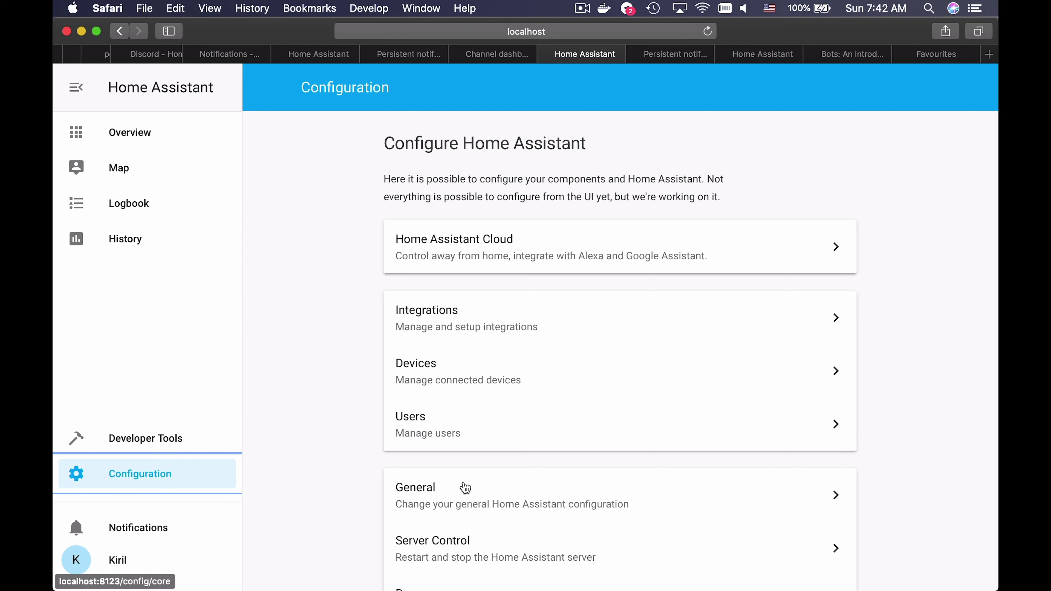
{"action": "scroll", "coordinate": [462, 486], "scroll_direction": "down", "scroll_amount": 7}
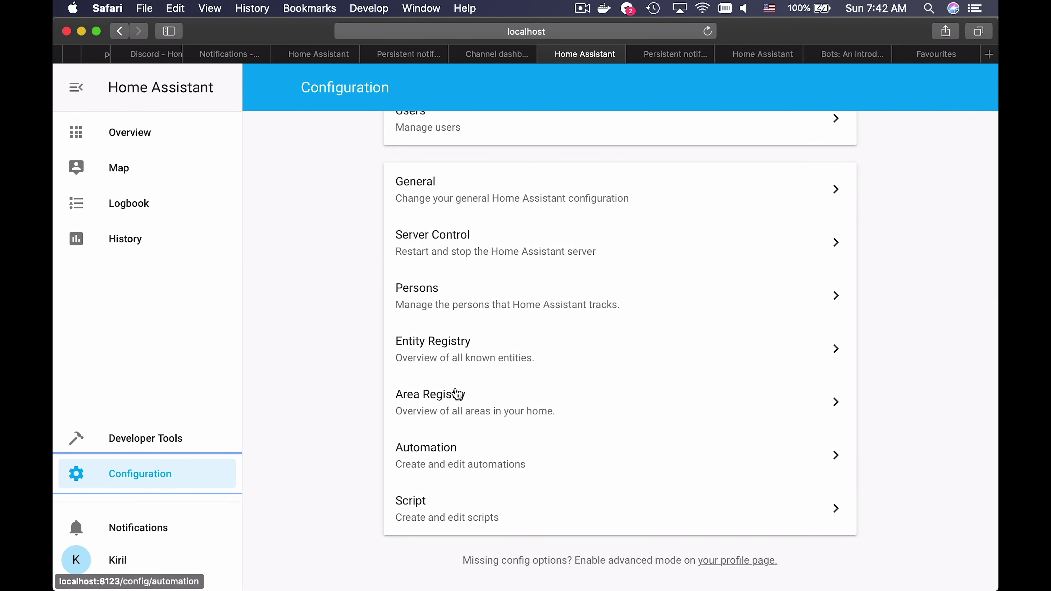
{"action": "left_click", "coordinate": [473, 244]}
{"action": "left_click", "coordinate": [424, 305]}
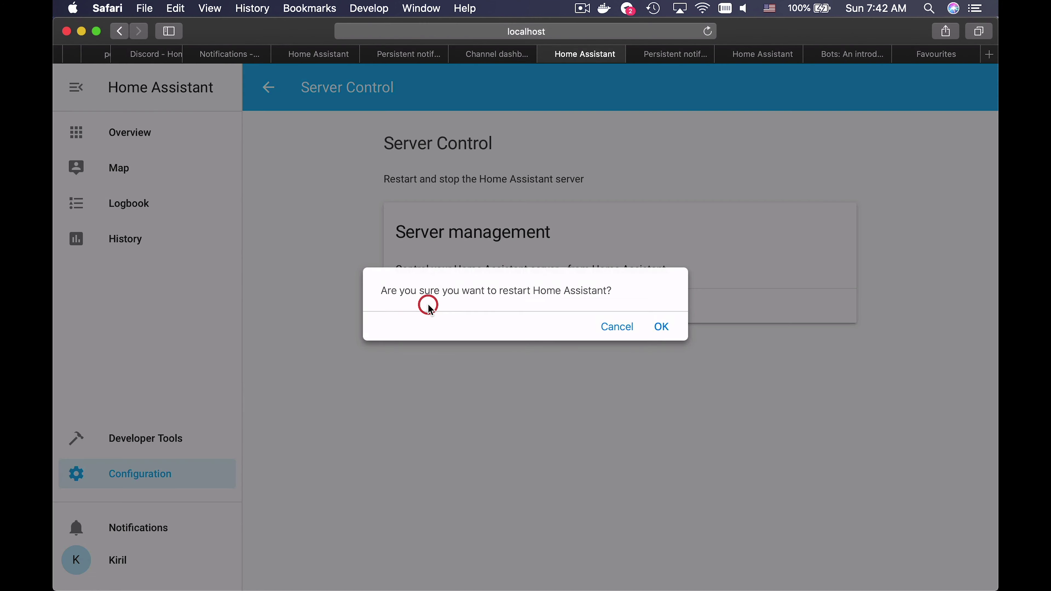
{"action": "left_click", "coordinate": [661, 326]}
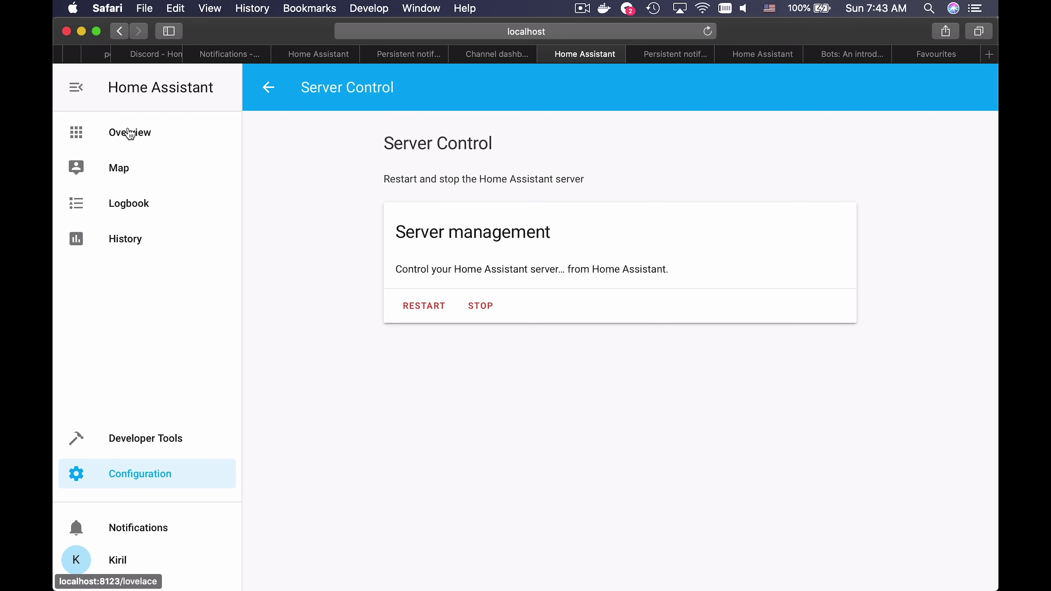
{"action": "left_click", "coordinate": [131, 133]}
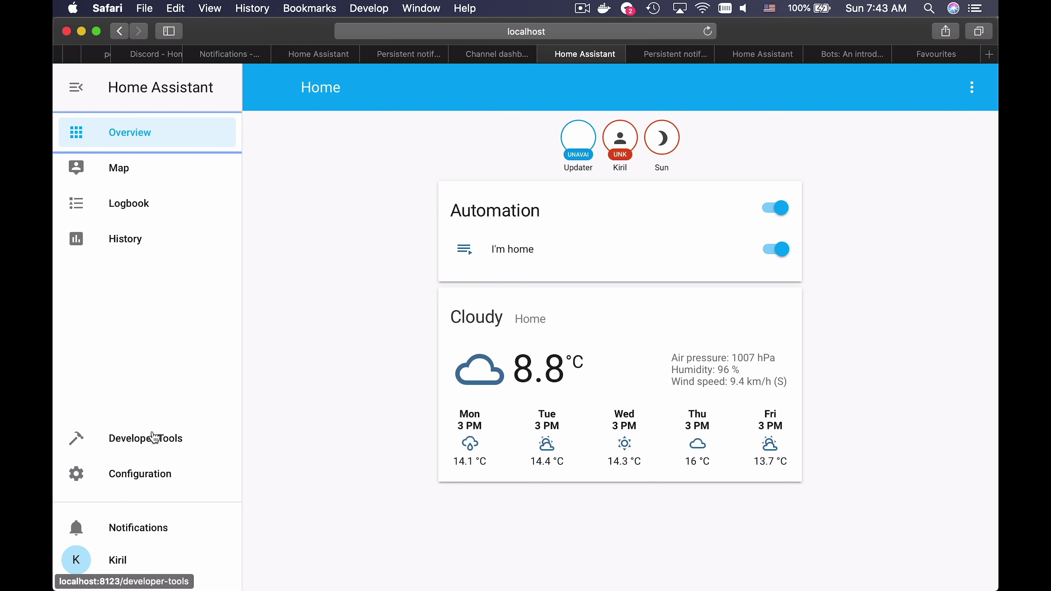
Step: Open Developer Tools > Services and browse the service list for the telegram_bot services
{"action": "left_click", "coordinate": [154, 438]}
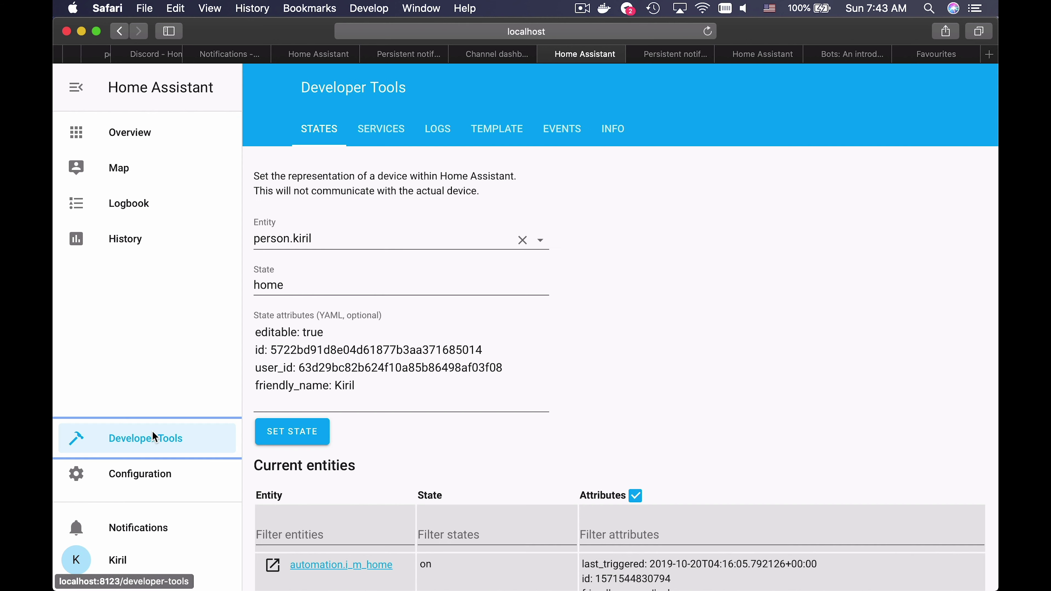
{"action": "left_click", "coordinate": [402, 139]}
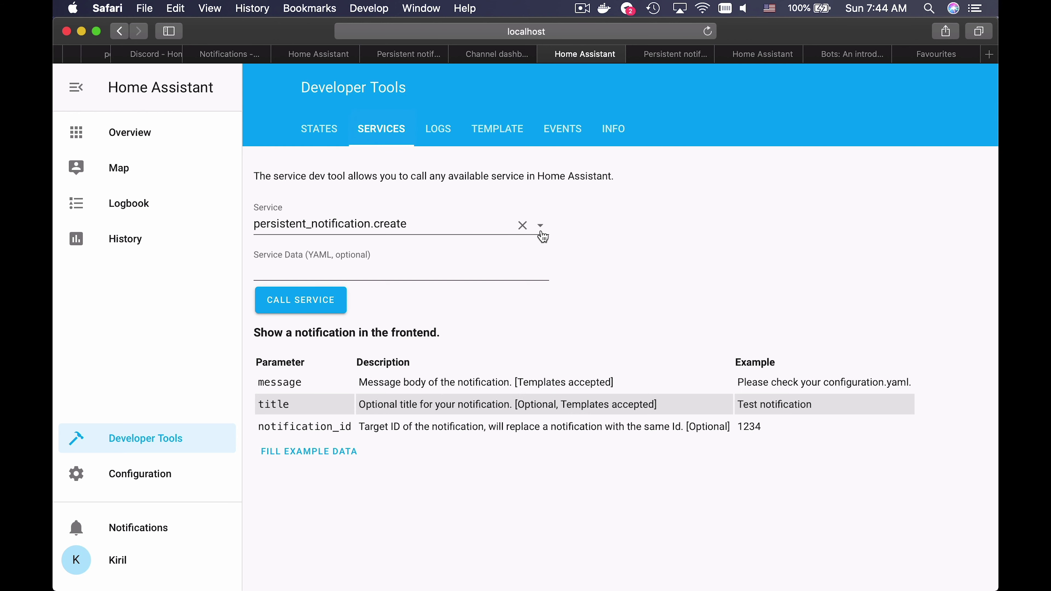
{"action": "left_click", "coordinate": [541, 228]}
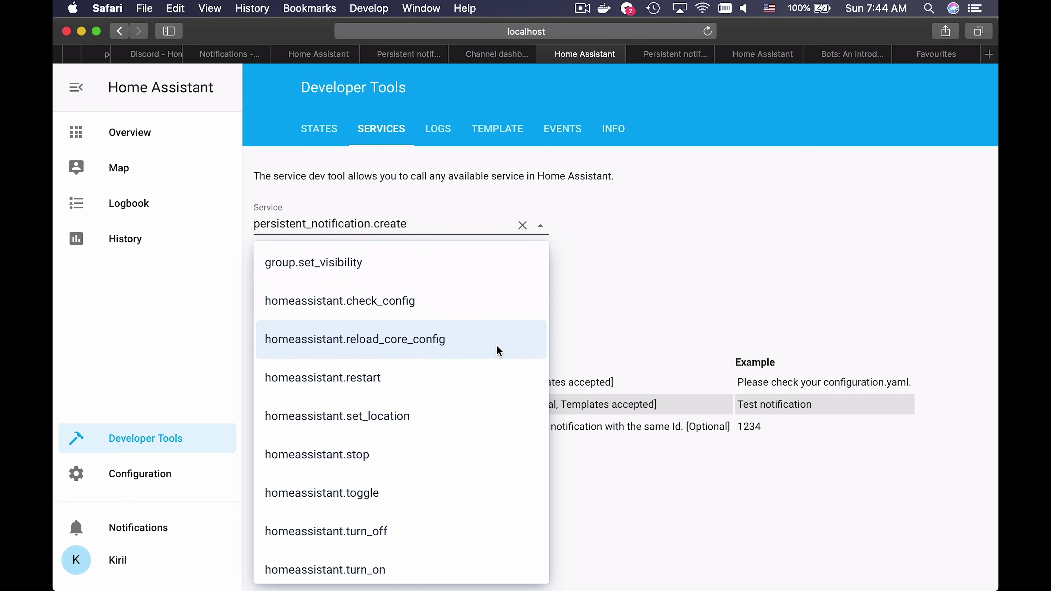
{"action": "scroll", "coordinate": [429, 329], "scroll_direction": "down", "scroll_amount": 15}
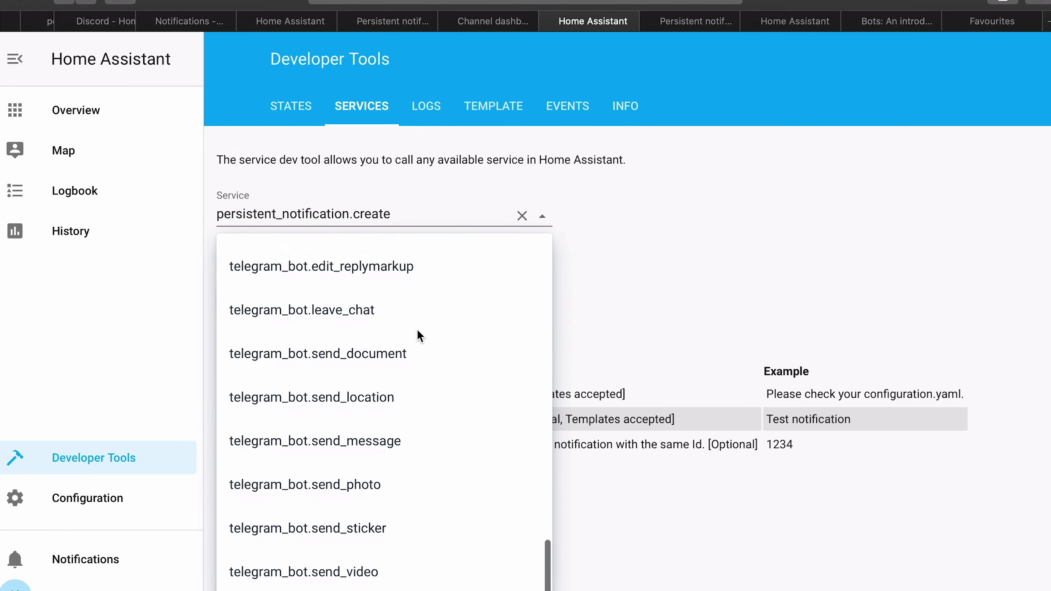
{"action": "left_click", "coordinate": [695, 21]}
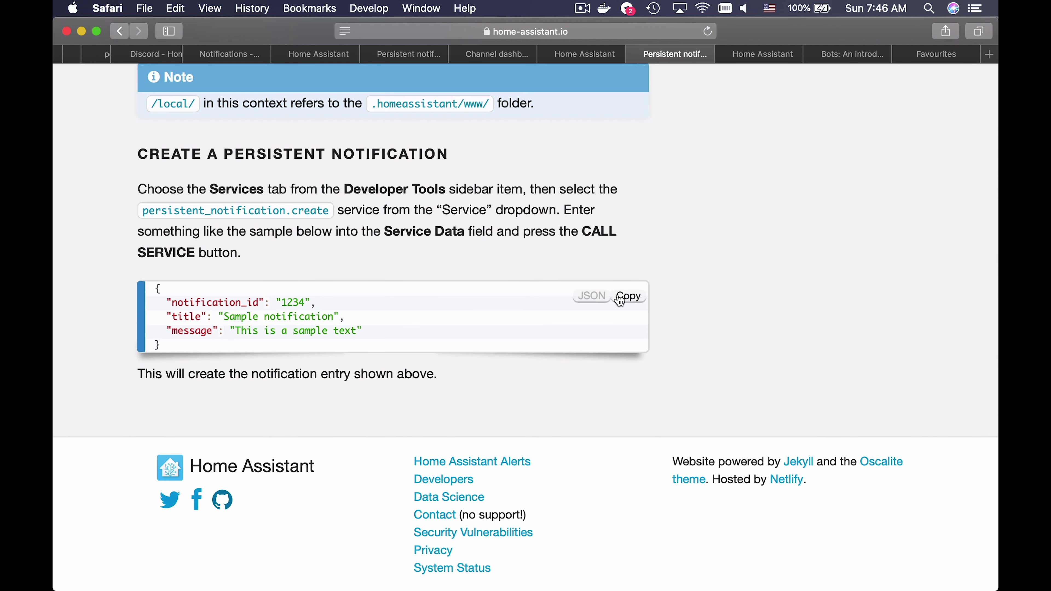
Step: Replace the Service Data with the documentation's 'Sample notification' persistent notification JSON
{"action": "left_click", "coordinate": [628, 298]}
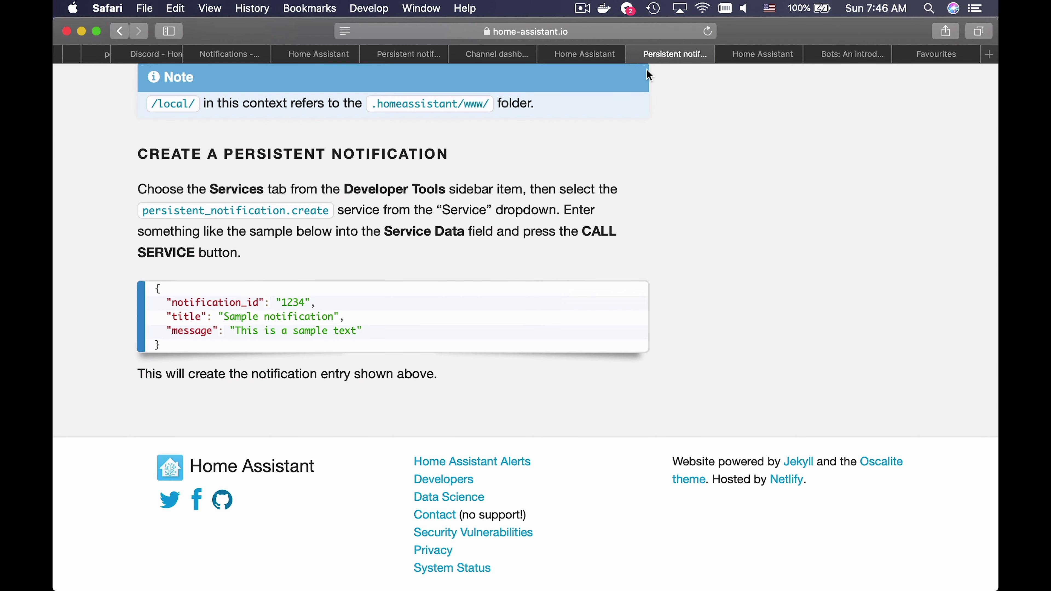
{"action": "left_click", "coordinate": [585, 55]}
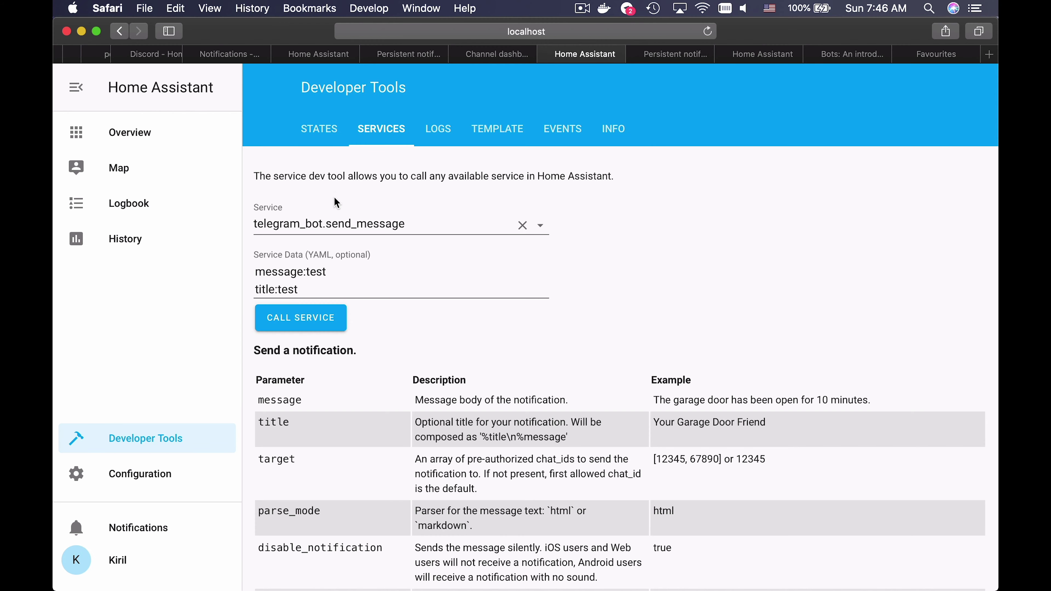
{"action": "left_click", "coordinate": [347, 285]}
{"action": "key", "text": "super+a"}
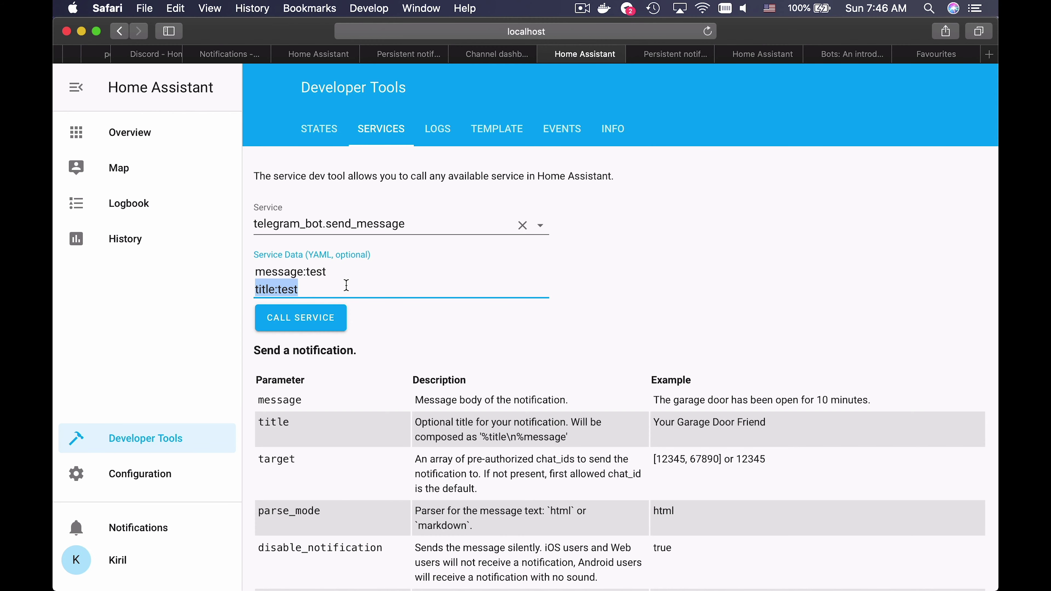
{"action": "left_click", "coordinate": [346, 285]}
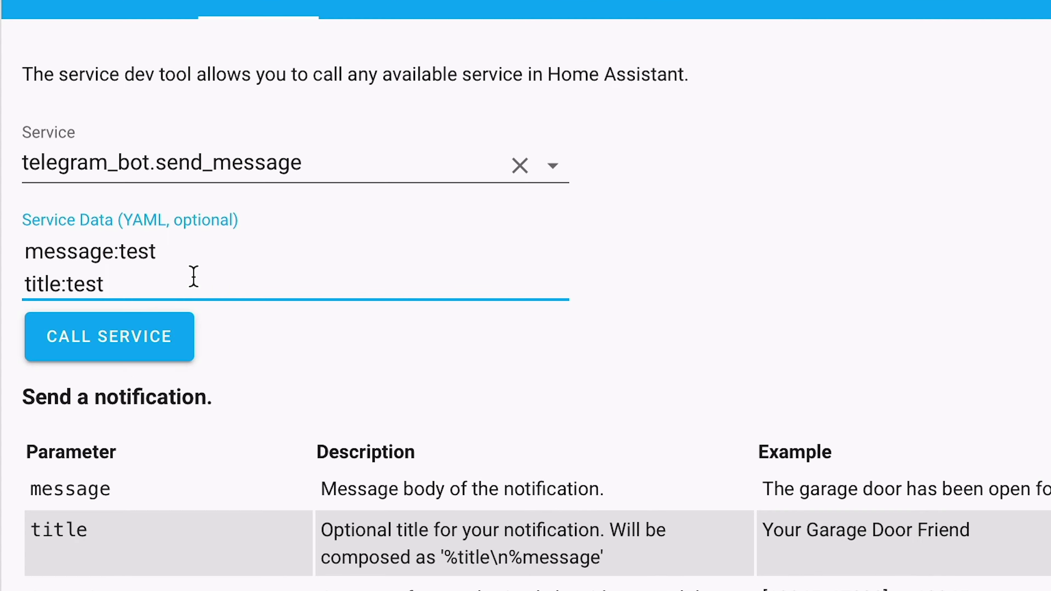
{"action": "key", "text": "super+a"}
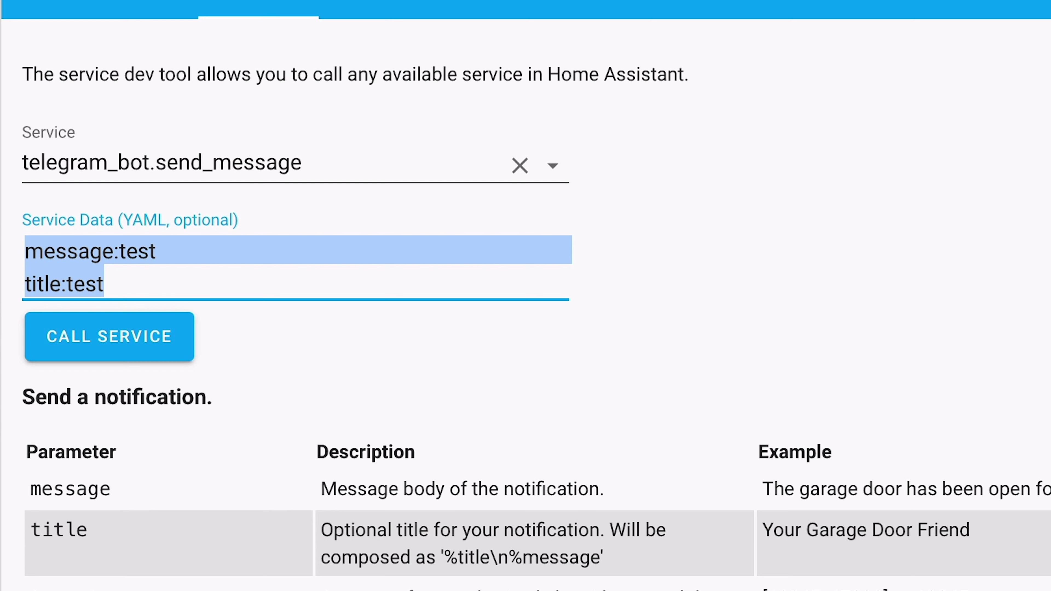
{"action": "key", "text": "ctrl+v"}
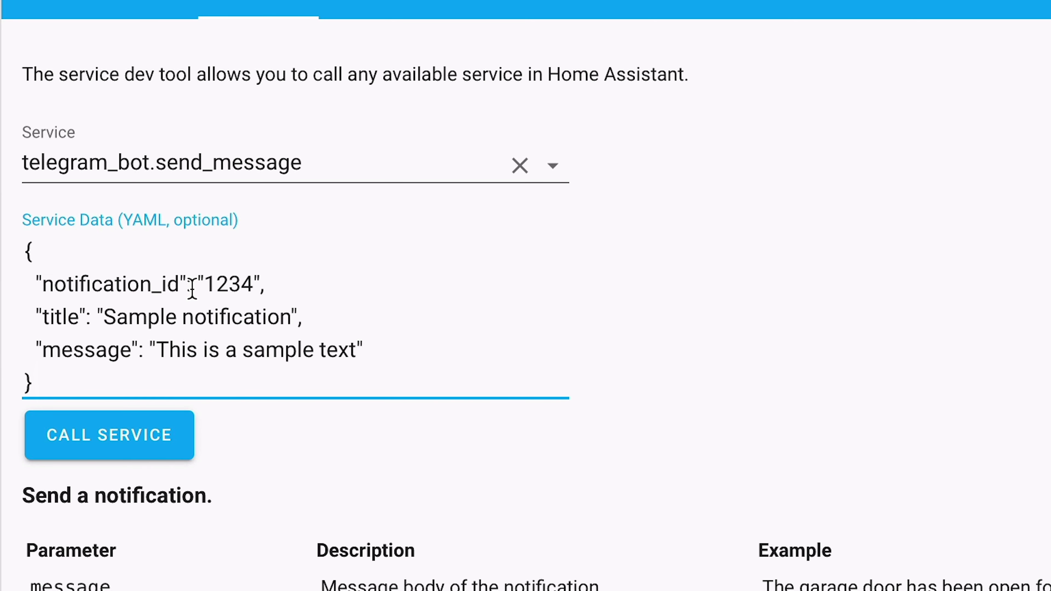
Step: Delete the notification_id line and call the telegram_bot send_message service
{"action": "left_click_drag", "start_coordinate": [265, 285], "coordinate": [21, 286]}
{"action": "key", "text": "BackSpace"}
{"action": "key", "text": "BackSpace"}
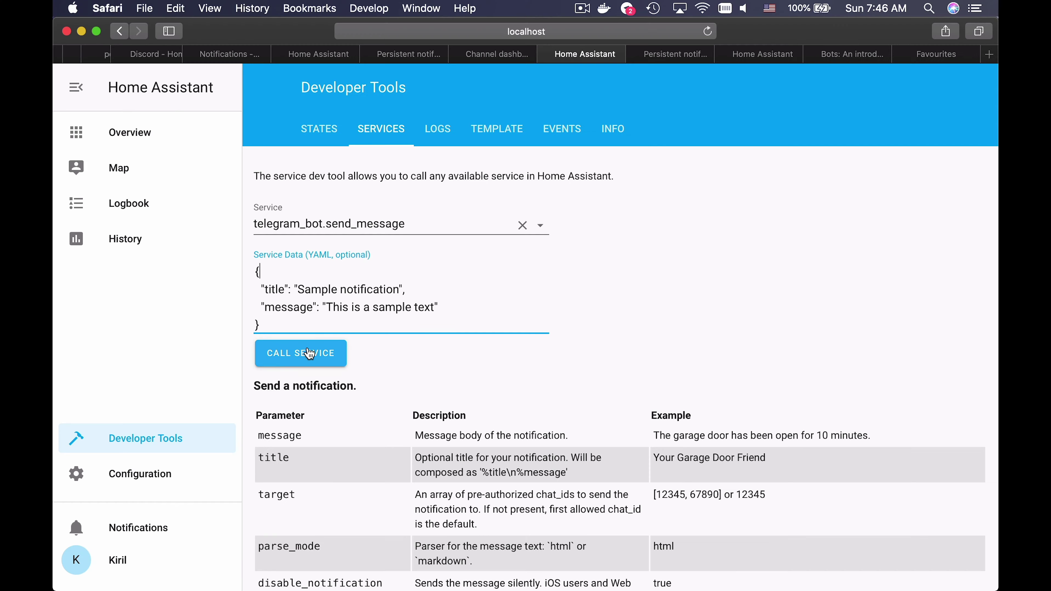
{"action": "left_click", "coordinate": [127, 405]}
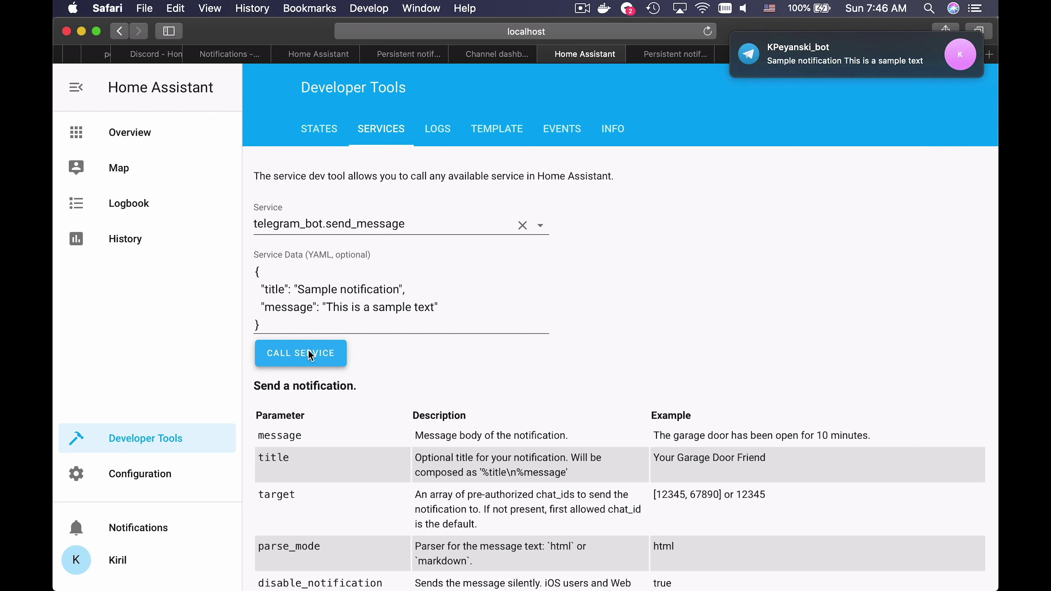
Step: Check the bot's message in Telegram, then copy the docs' Photo Support YAML example
{"action": "left_click", "coordinate": [864, 56]}
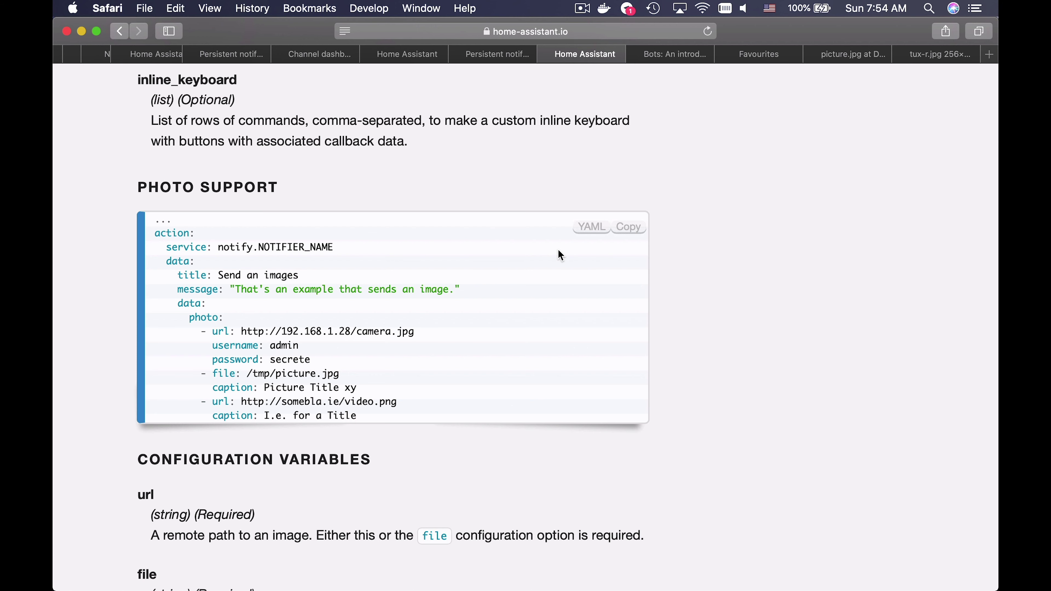
{"action": "left_click", "coordinate": [628, 227]}
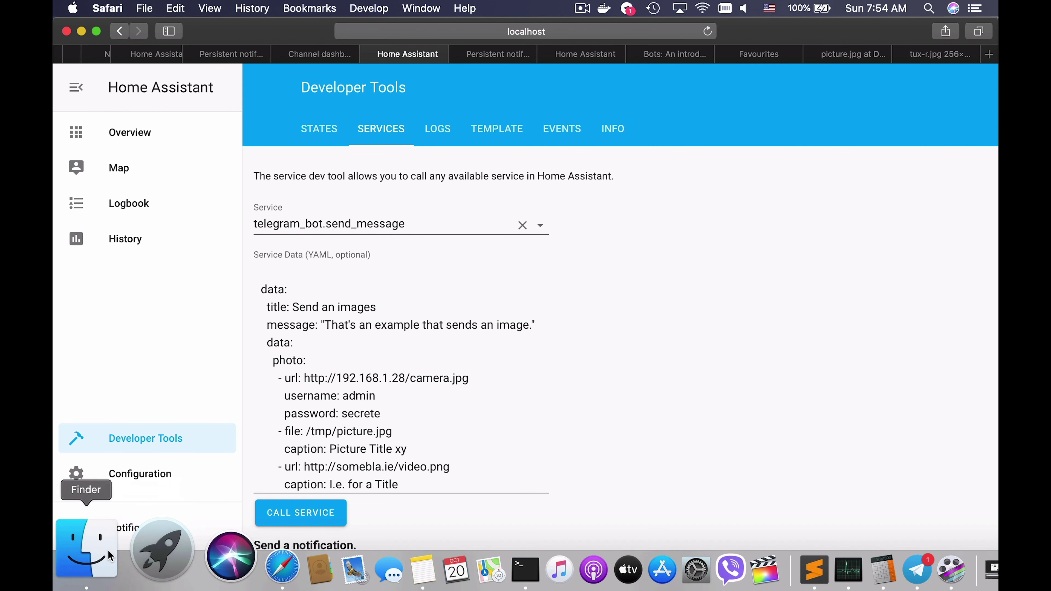
Step: Open automations.yaml from haconfig and paste the photo example below the persistent_notification action
{"action": "left_click", "coordinate": [83, 546]}
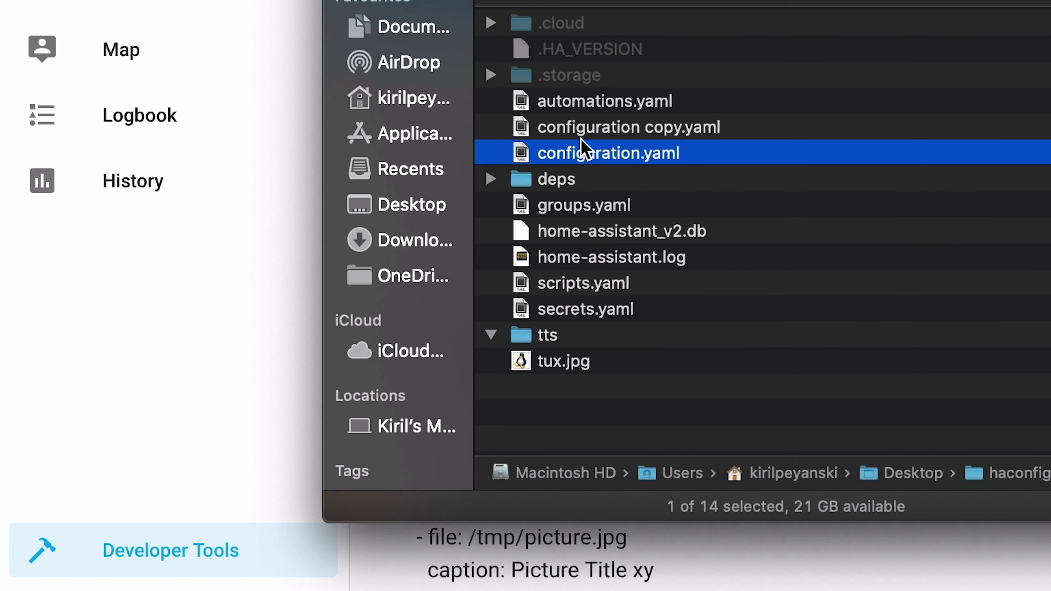
{"action": "double_click", "coordinate": [613, 103]}
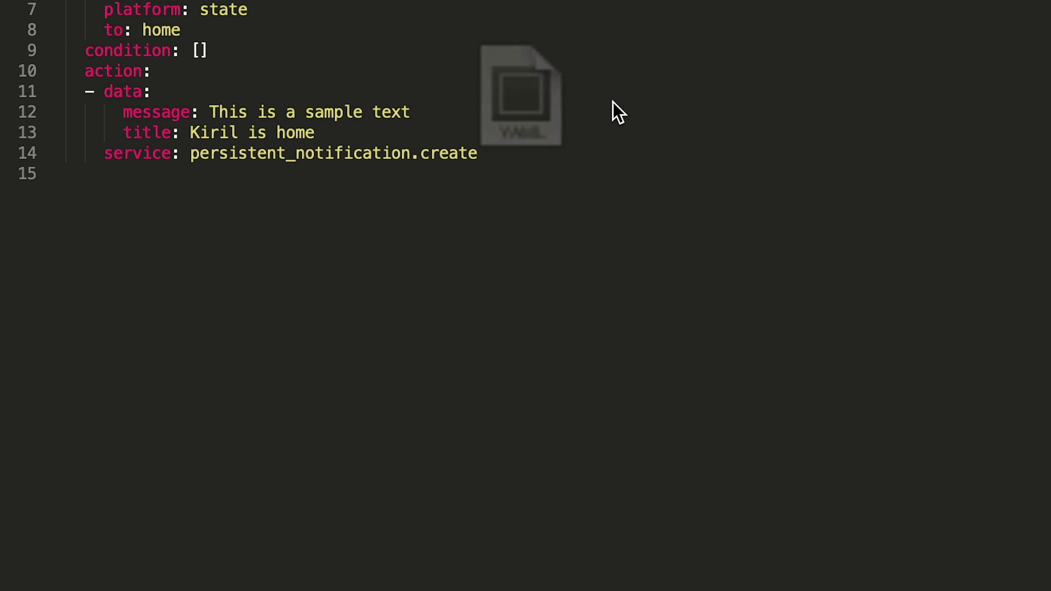
{"action": "left_click", "coordinate": [571, 160]}
{"action": "key", "text": "Return"}
{"action": "key", "text": "Return"}
{"action": "key", "text": "Return"}
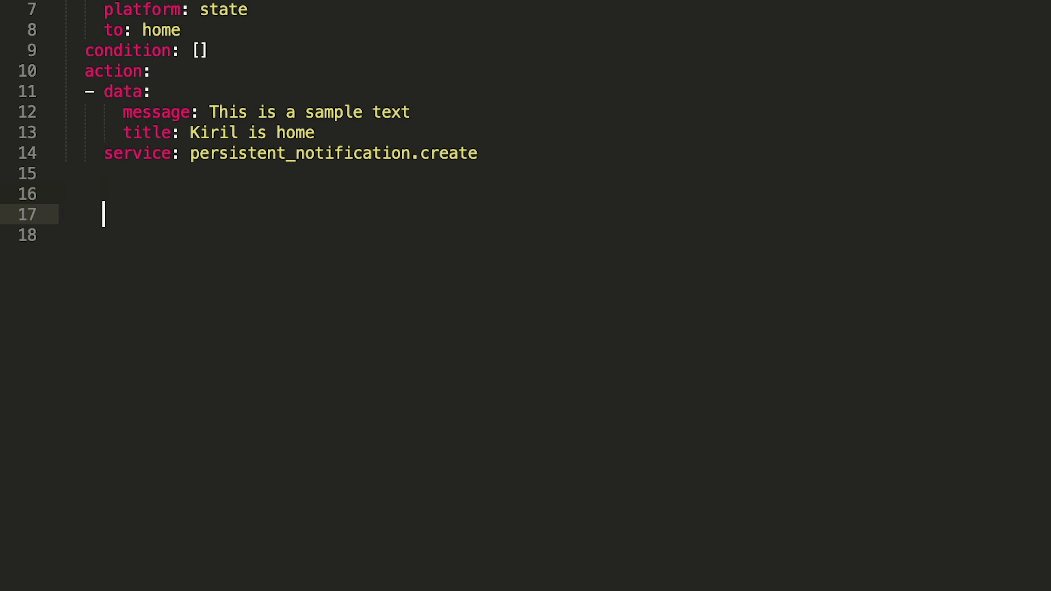
{"action": "key", "text": "ctrl+v"}
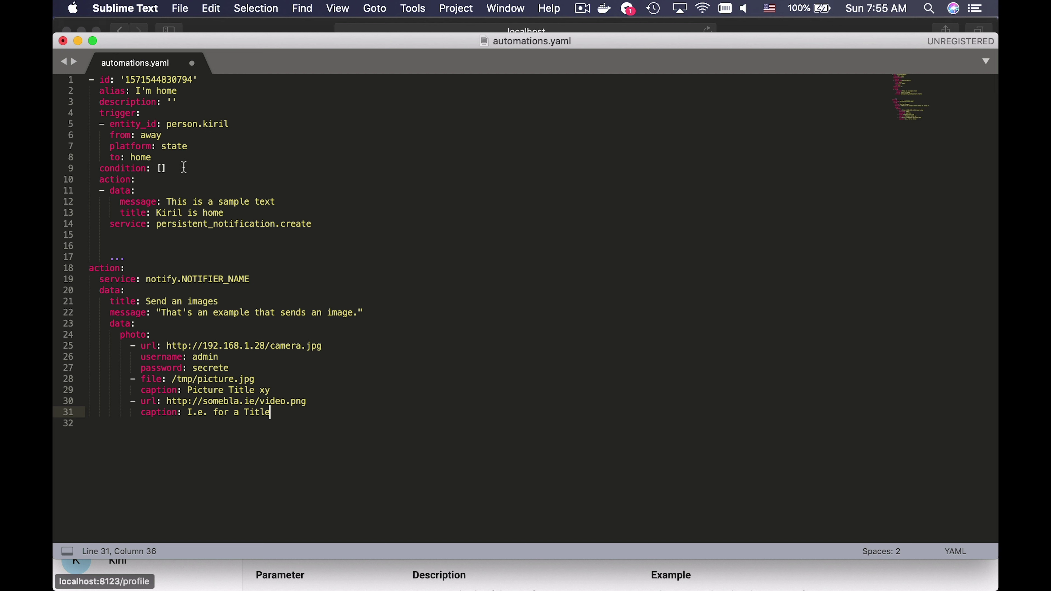
Step: Replace the example's '...' line with a copy of the automation header from lines 1–9
{"action": "left_click_drag", "start_coordinate": [184, 167], "coordinate": [84, 71]}
{"action": "key", "text": "super+c"}
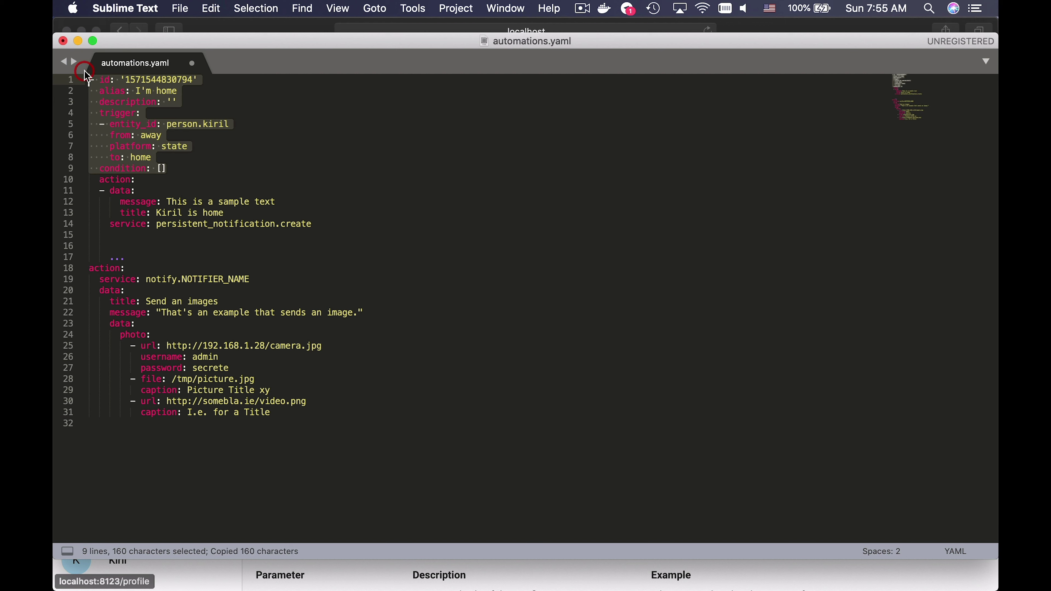
{"action": "left_click", "coordinate": [136, 255]}
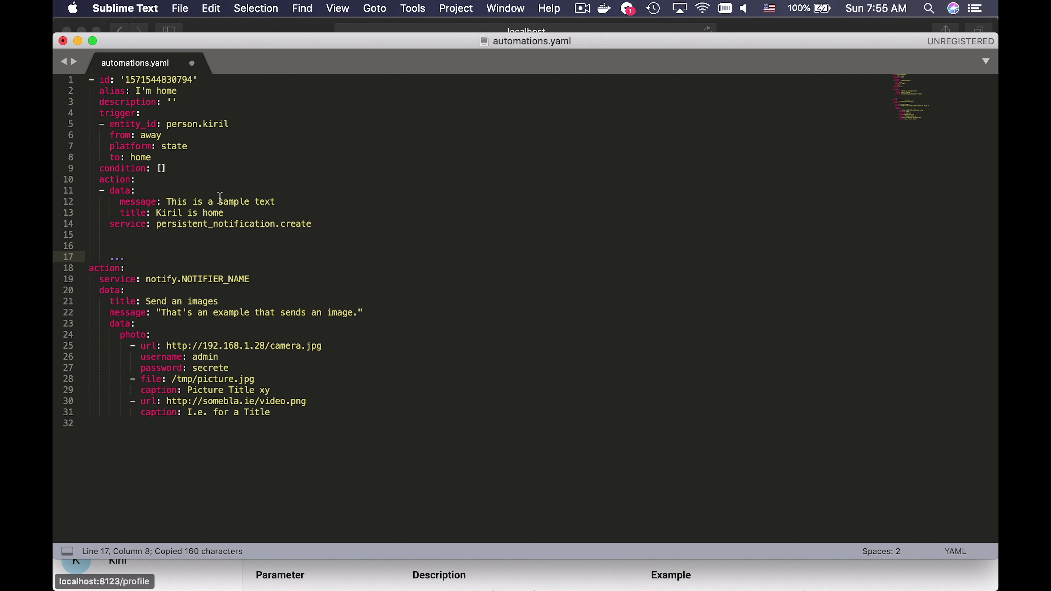
{"action": "key", "text": "BackSpace"}
{"action": "key", "text": "BackSpace"}
{"action": "key", "text": "BackSpace"}
{"action": "key", "text": "BackSpace"}
{"action": "key", "text": "BackSpace"}
{"action": "key", "text": "BackSpace"}
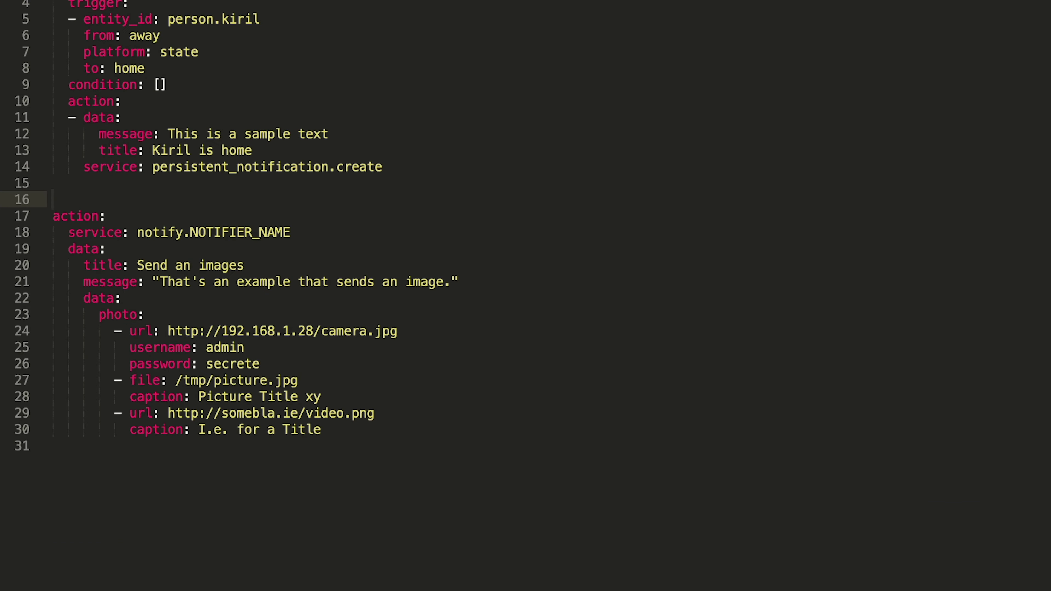
{"action": "key", "text": "super+v"}
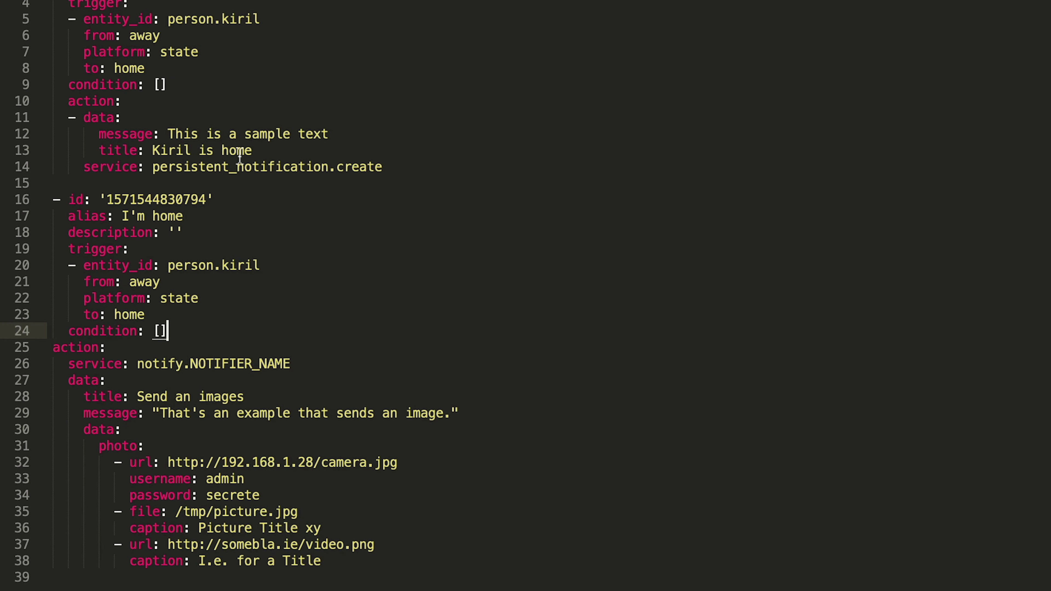
Step: Indent the action block so the notify service, data and photo entries nest under action
{"action": "left_click", "coordinate": [56, 347]}
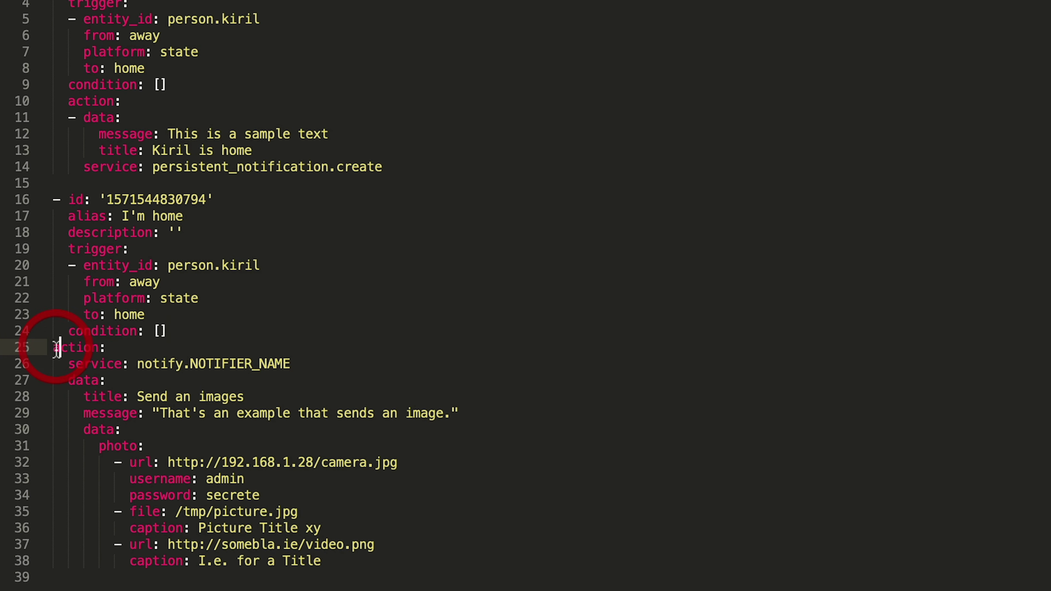
{"action": "key", "text": "Left"}
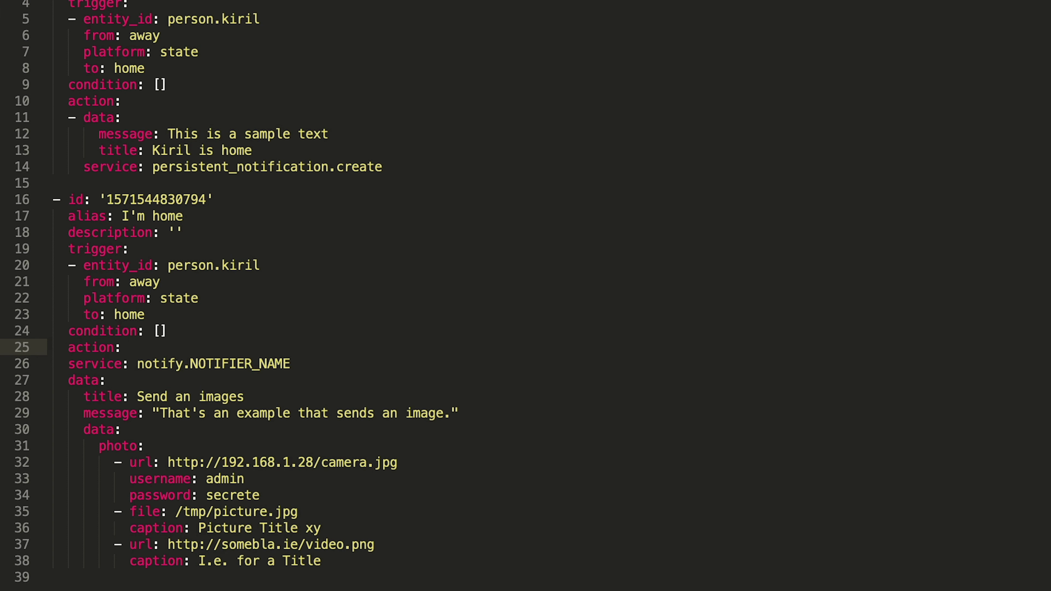
{"action": "key", "text": "Down"}
{"action": "key", "text": "Down"}
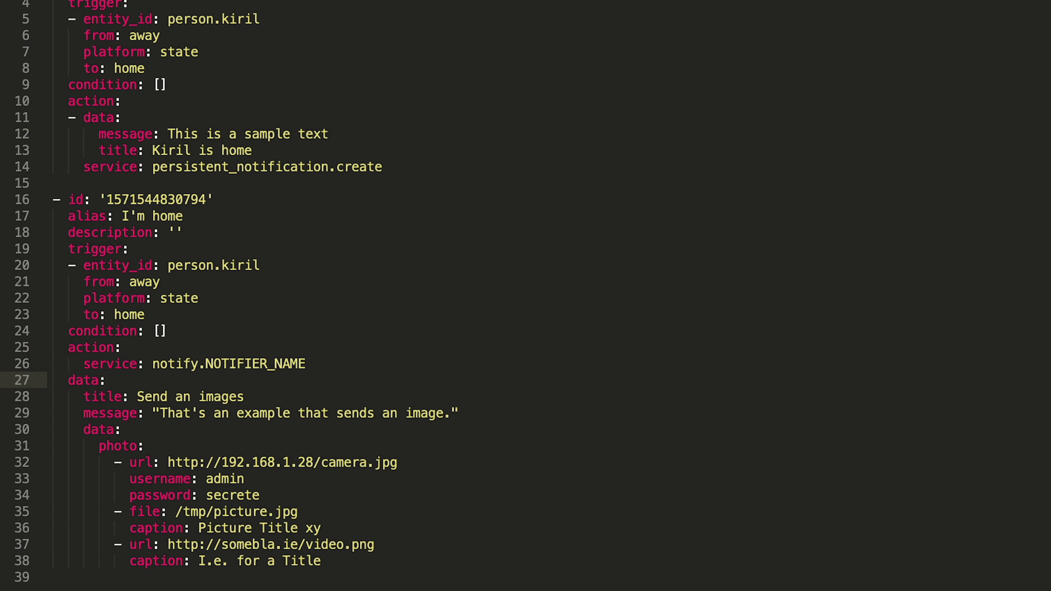
{"action": "key", "text": "Down"}
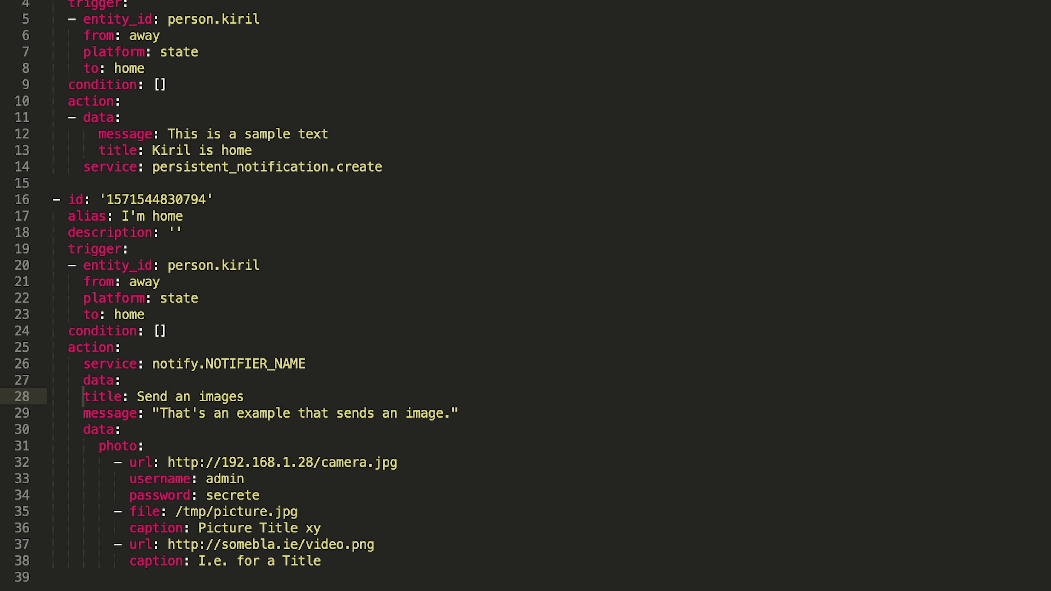
{"action": "key", "text": "Down"}
{"action": "key", "text": "Down"}
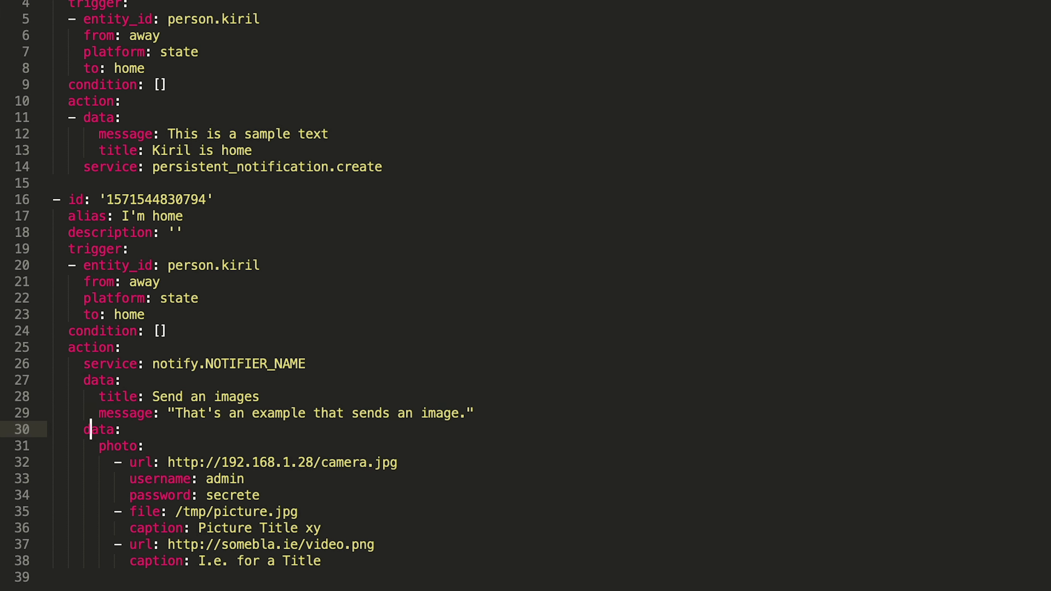
{"action": "key", "text": "Down"}
{"action": "key", "text": "Down"}
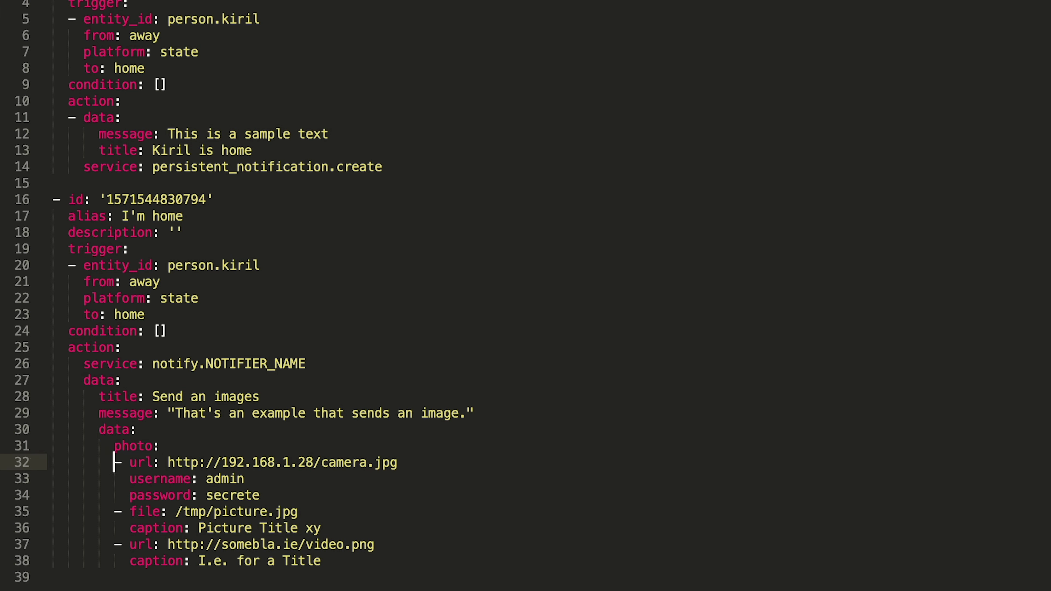
{"action": "key", "text": "Down"}
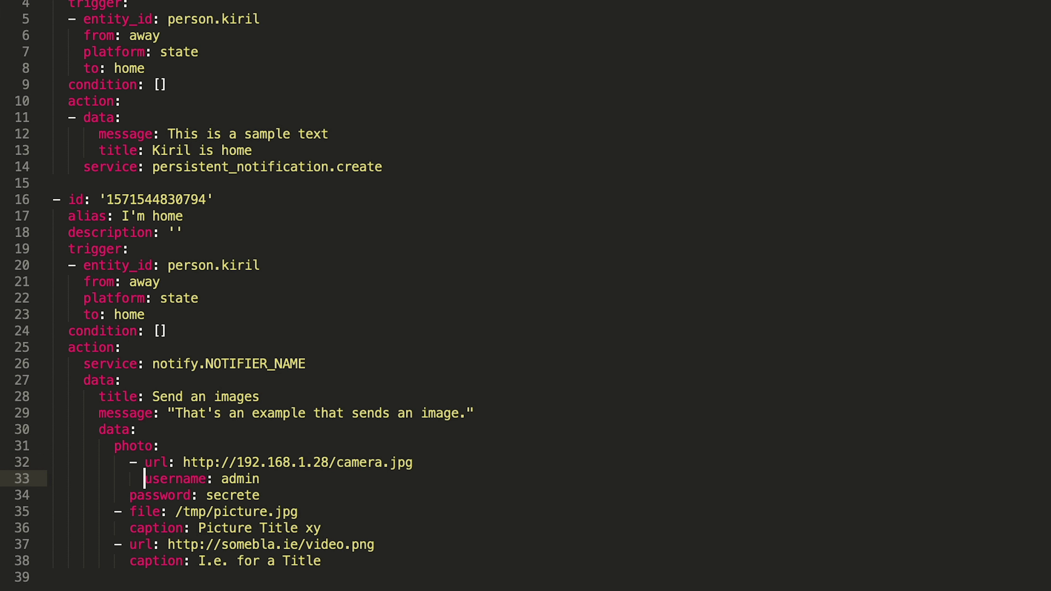
{"action": "key", "text": "Down"}
{"action": "key", "text": "Down"}
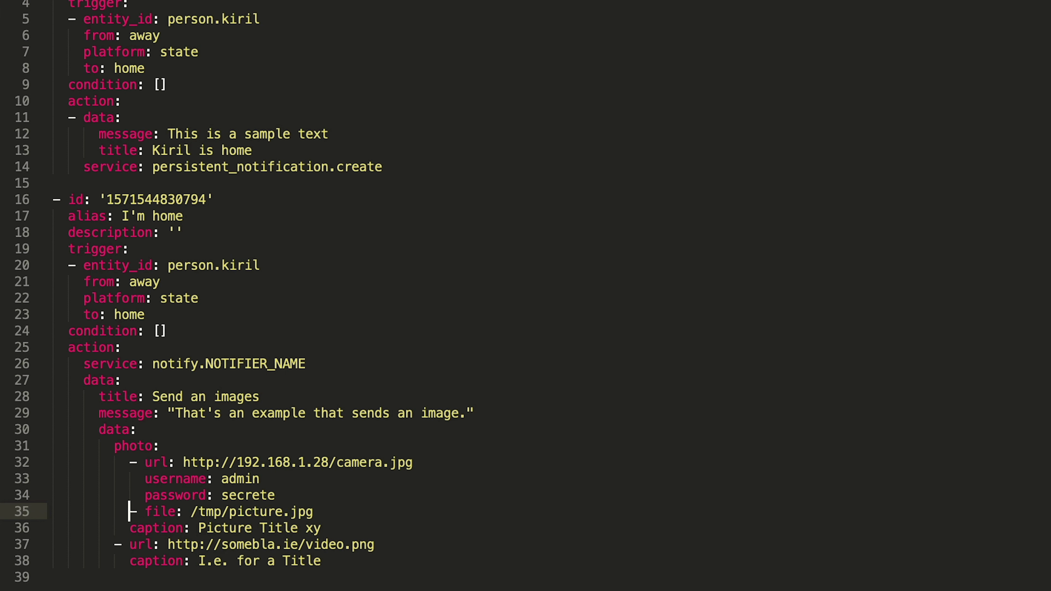
{"action": "key", "text": "Down"}
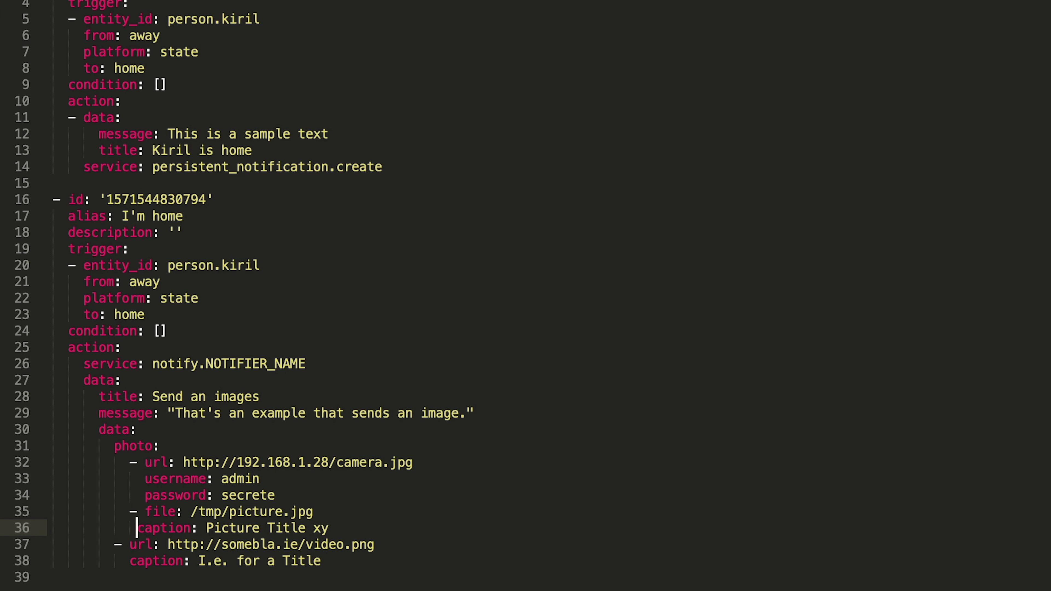
{"action": "key", "text": "Down"}
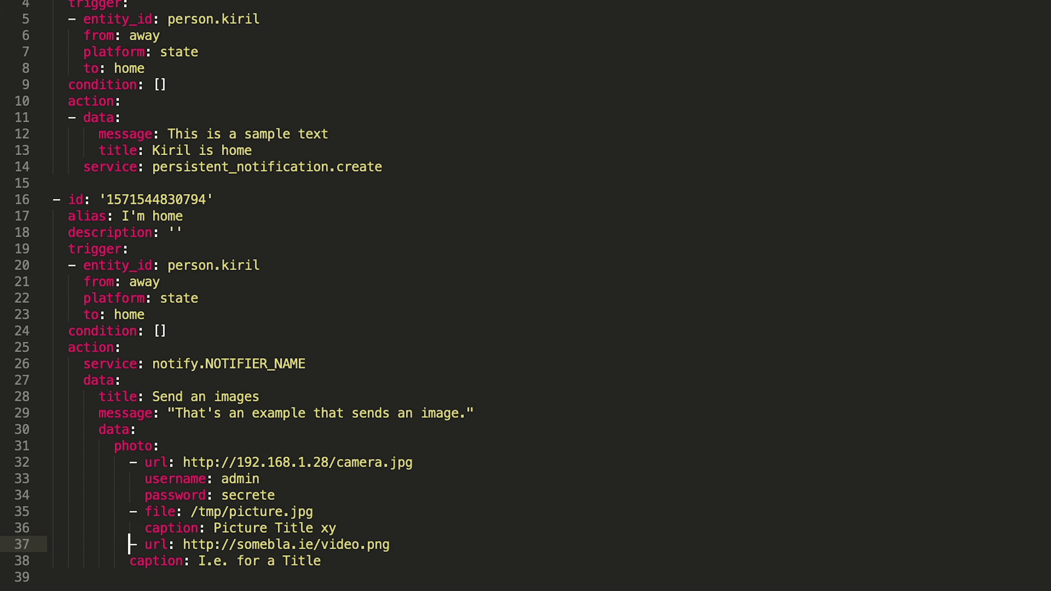
{"action": "key", "text": "Down"}
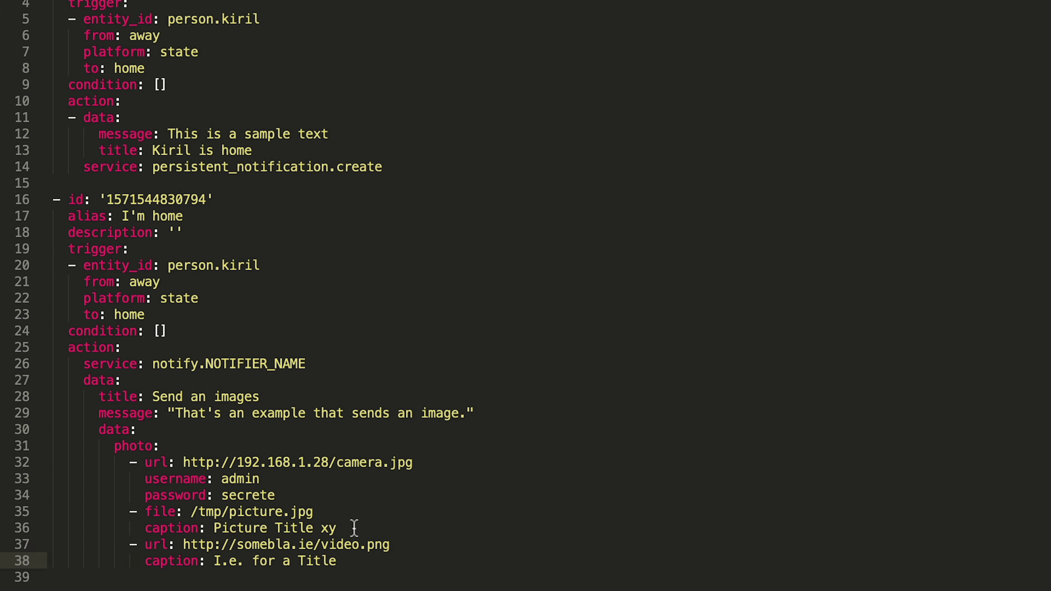
Step: Delete the camera and file photo entries, then change the second automation's id and alias
{"action": "left_click_drag", "start_coordinate": [354, 528], "coordinate": [28, 460]}
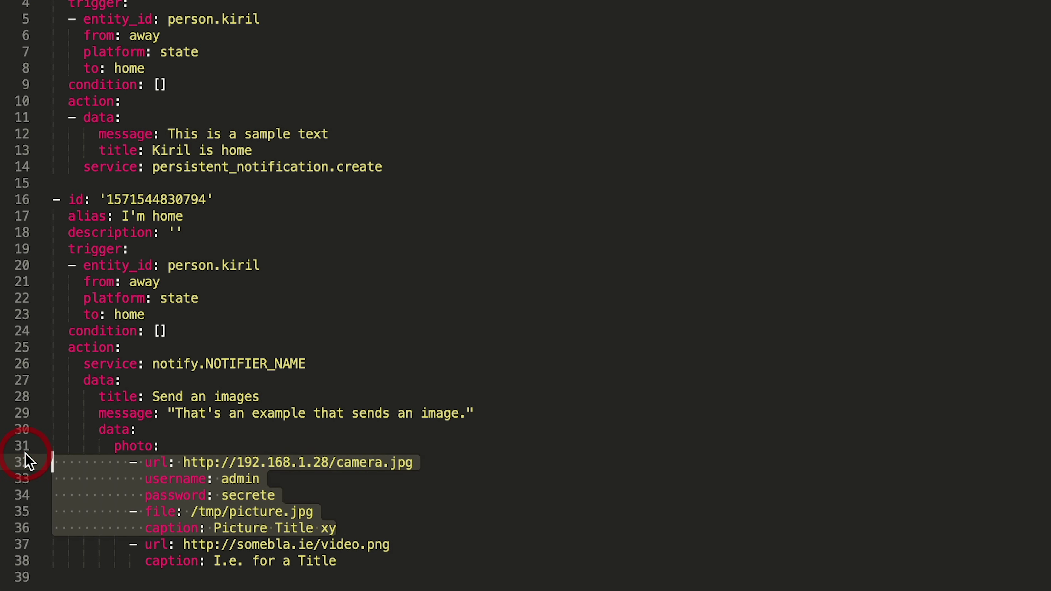
{"action": "key", "text": "BackSpace"}
{"action": "key", "text": "BackSpace"}
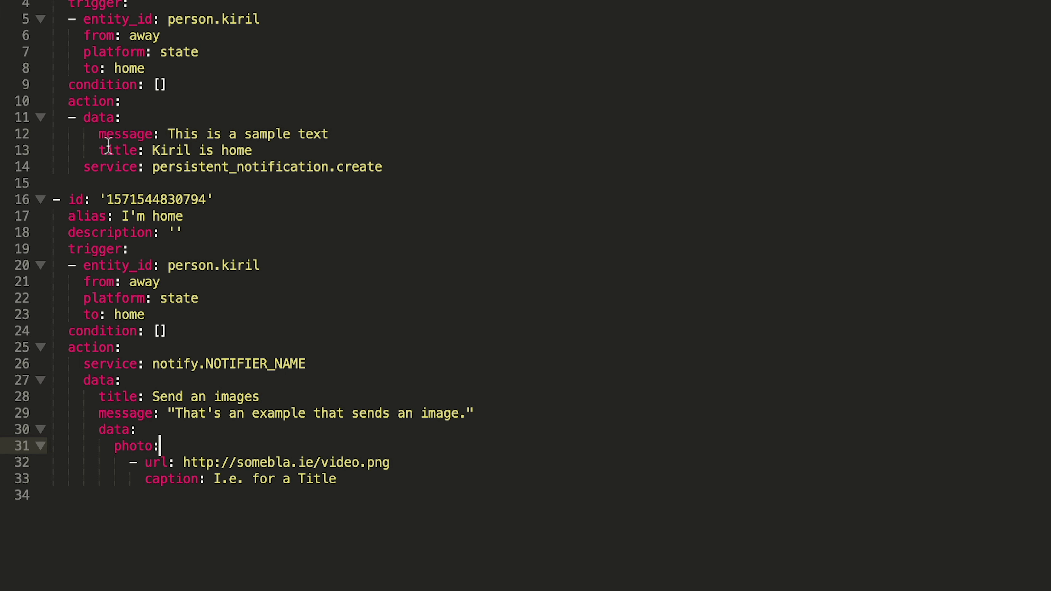
{"action": "left_click", "coordinate": [207, 200]}
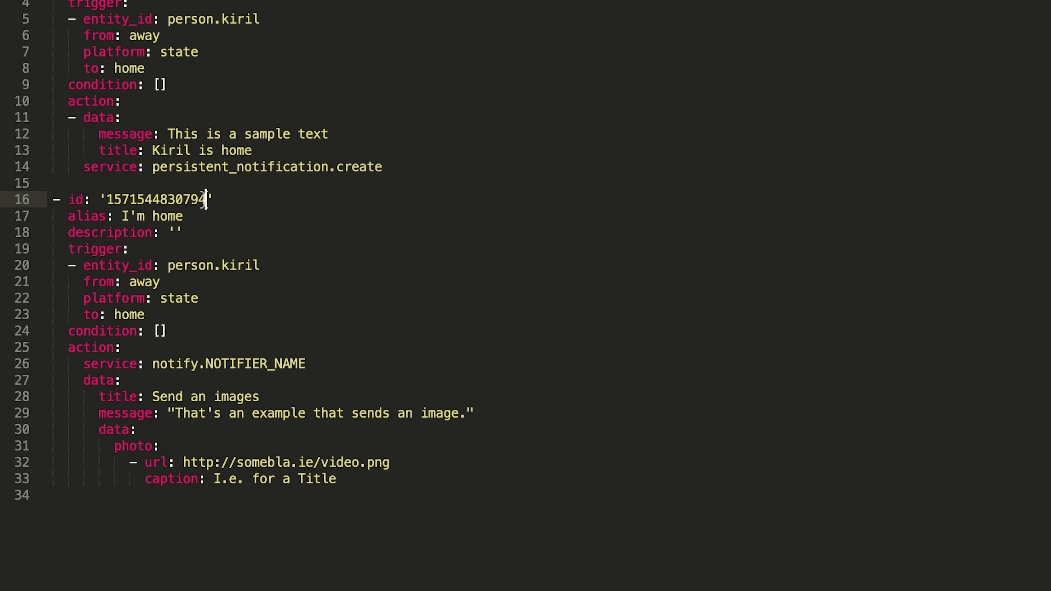
{"action": "key", "text": "BackSpace"}
{"action": "left_click", "coordinate": [198, 217]}
{"action": "type", "text": "53l"}
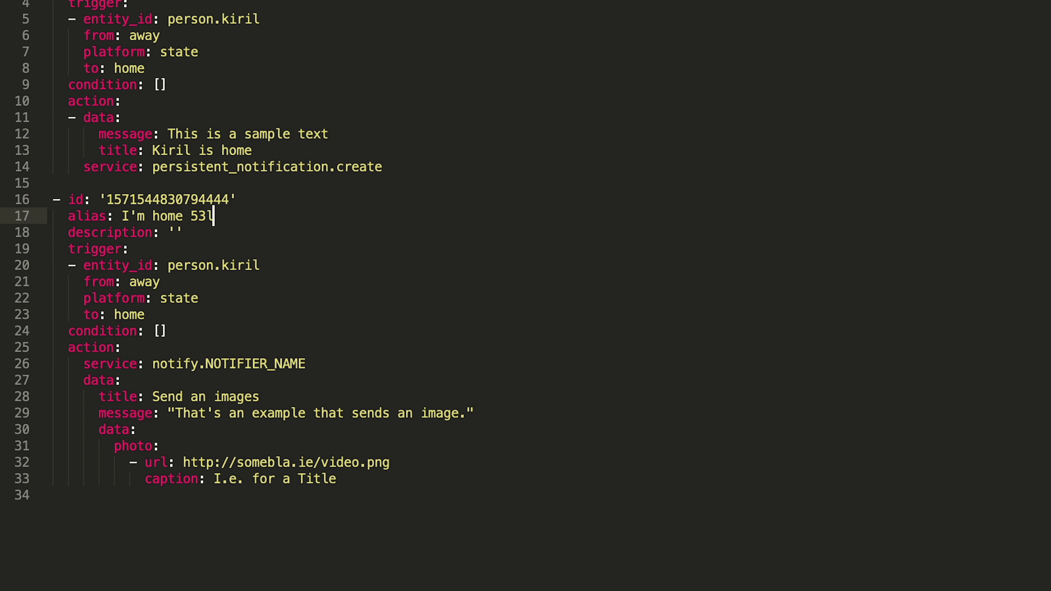
{"action": "key", "text": "BackSpace"}
{"action": "key", "text": "BackSpace"}
{"action": "key", "text": "BackSpace"}
{"action": "type", "text": "telegram"}
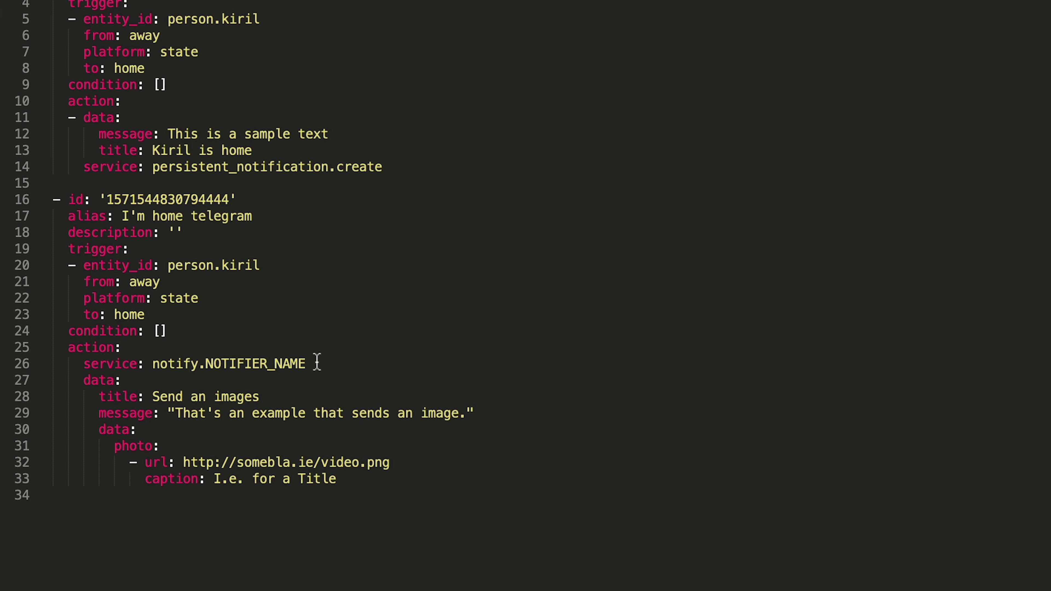
Step: Set the service to notify.telegram, the photo URL to tux-r.jpg, and the caption to Tux
{"action": "left_click_drag", "start_coordinate": [317, 362], "coordinate": [208, 351]}
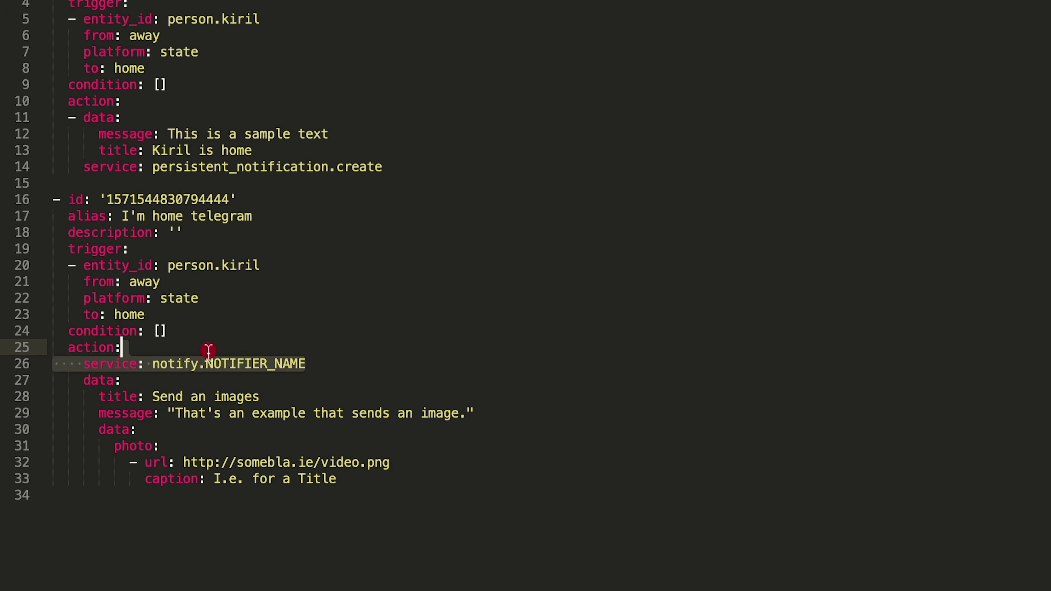
{"action": "left_click", "coordinate": [316, 364]}
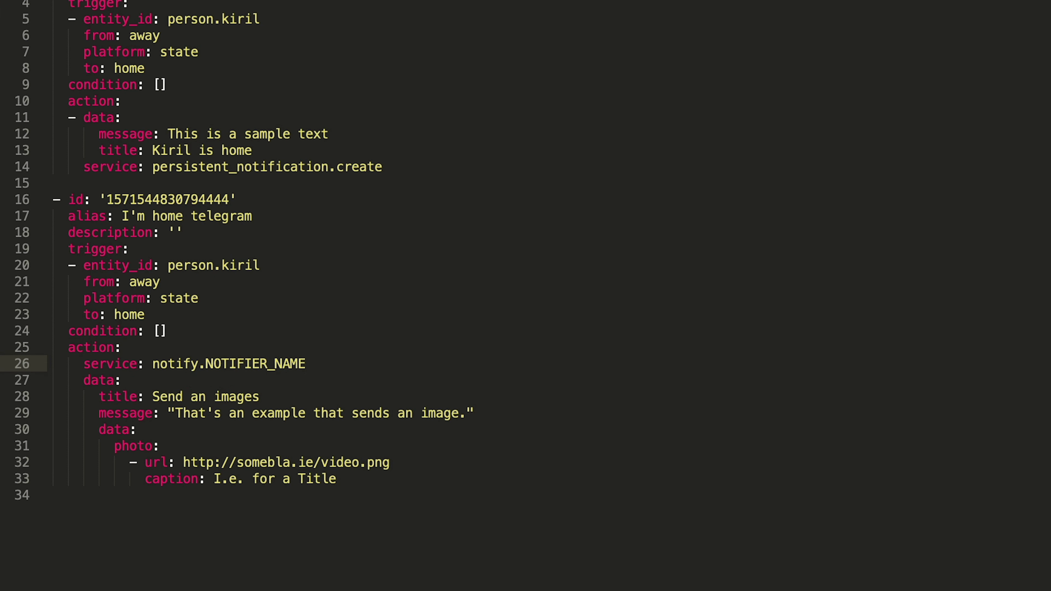
{"action": "key", "text": "BackSpace"}
{"action": "key", "text": "BackSpace"}
{"action": "key", "text": "BackSpace"}
{"action": "key", "text": "BackSpace"}
{"action": "key", "text": "BackSpace"}
{"action": "key", "text": "BackSpace"}
{"action": "key", "text": "BackSpace"}
{"action": "key", "text": "BackSpace"}
{"action": "key", "text": "BackSpace"}
{"action": "key", "text": "BackSpace"}
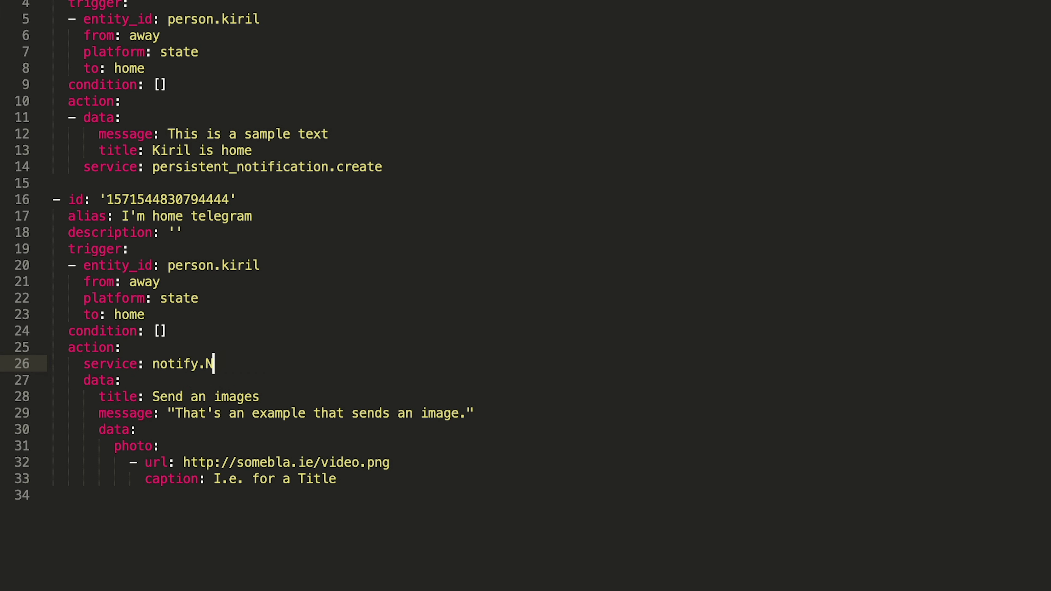
{"action": "type", "text": "telegram"}
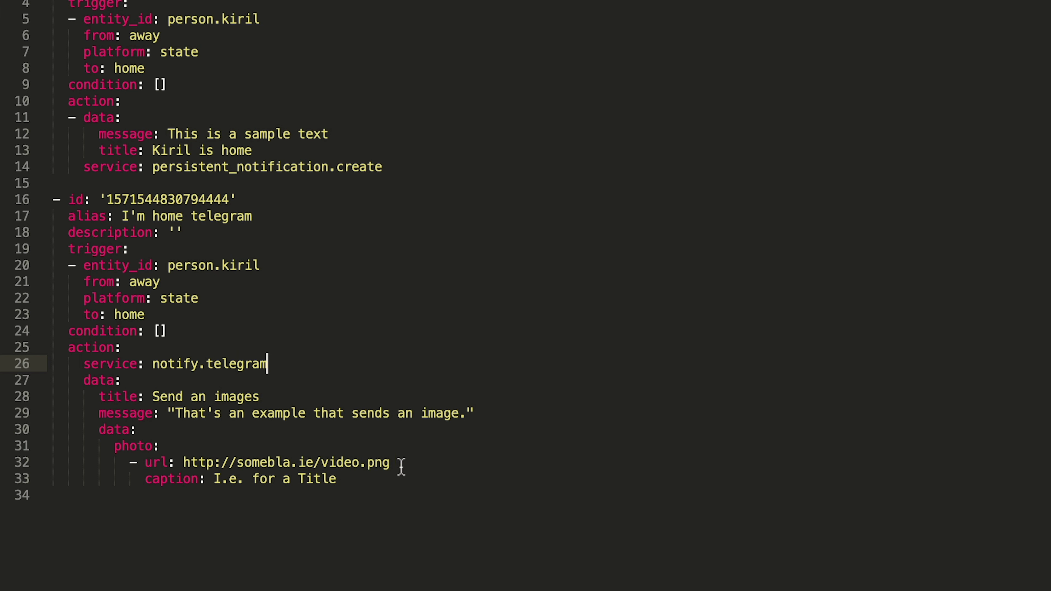
{"action": "left_click_drag", "start_coordinate": [400, 463], "coordinate": [182, 465]}
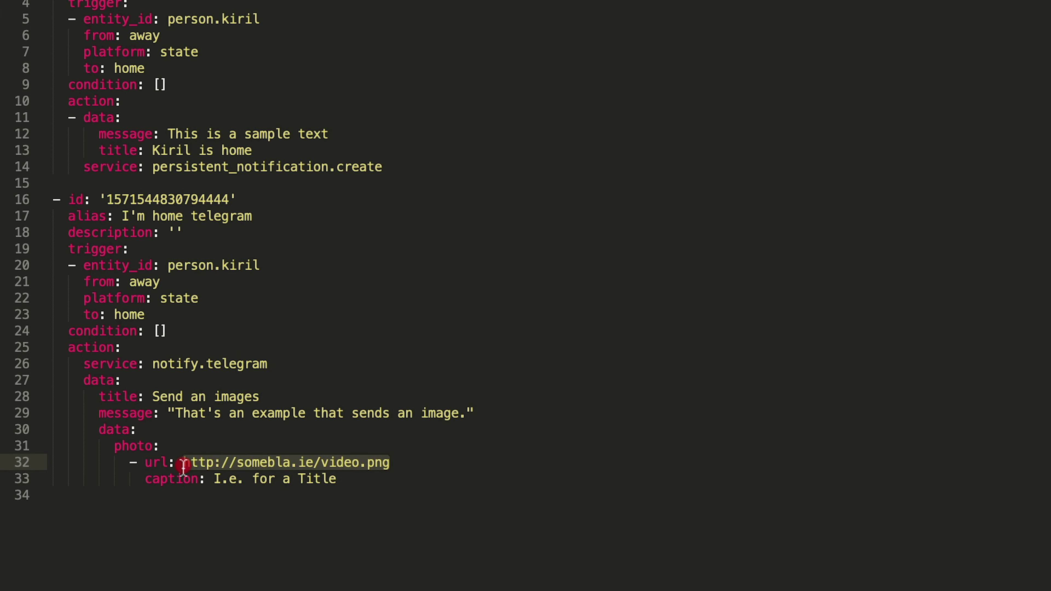
{"action": "type", "text": "https://media.alienwarearena.com/media/tux-r.jpg"}
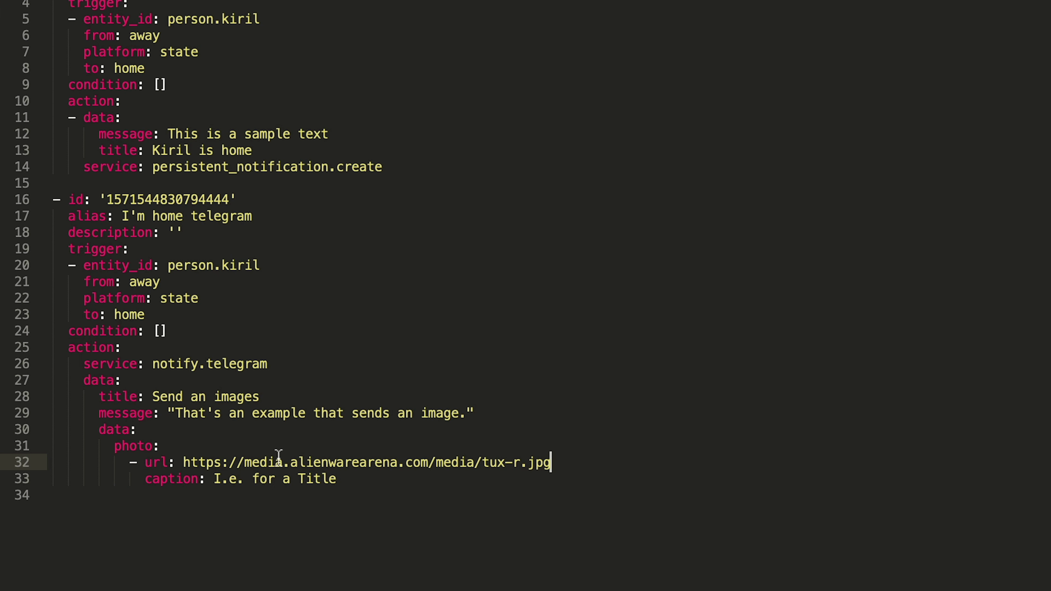
{"action": "left_click_drag", "start_coordinate": [352, 481], "coordinate": [216, 475]}
{"action": "type", "text": "Tux"}
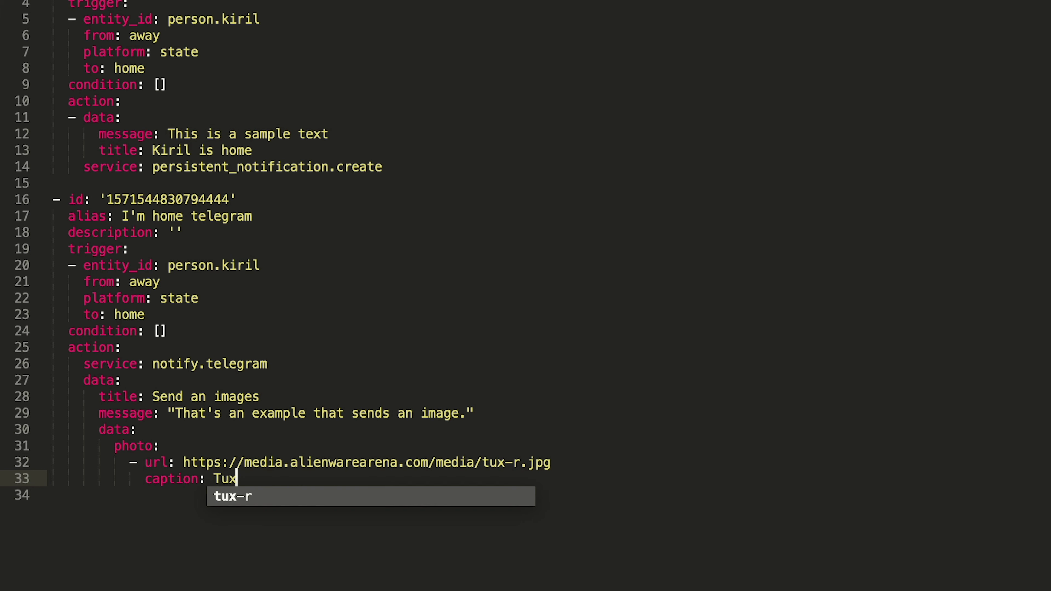
{"action": "left_click", "coordinate": [370, 411]}
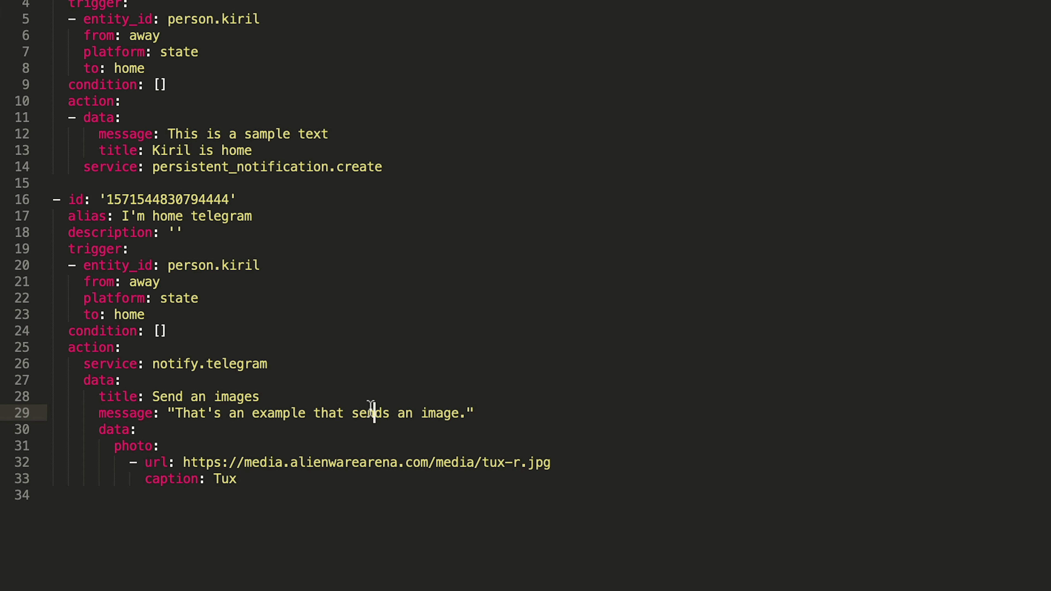
Step: Save automations.yaml, then restart Home Assistant from Configuration > Server Control and confirm
{"action": "left_click", "coordinate": [180, 8]}
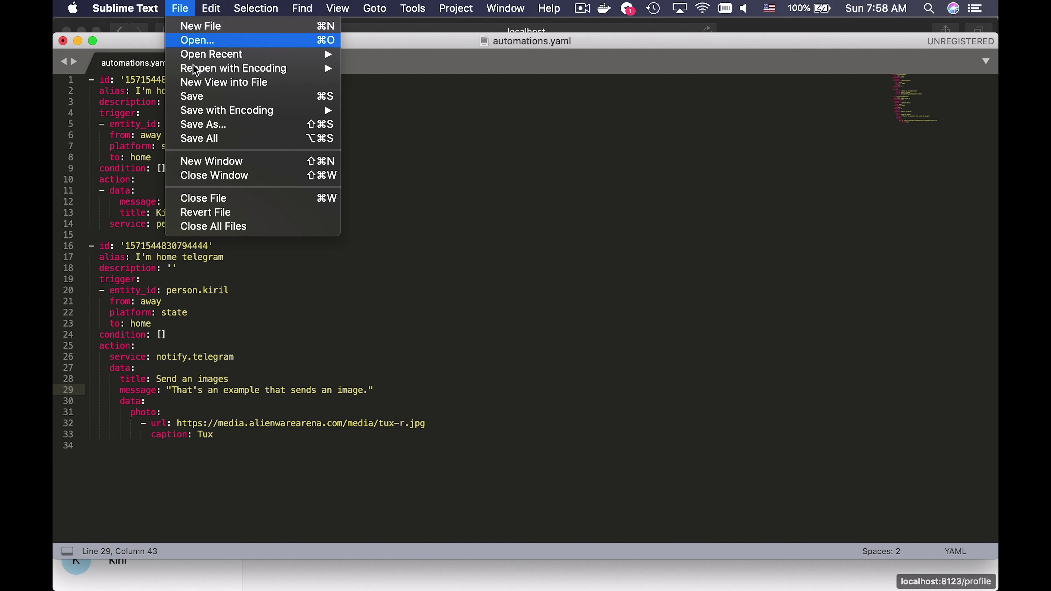
{"action": "left_click", "coordinate": [195, 96]}
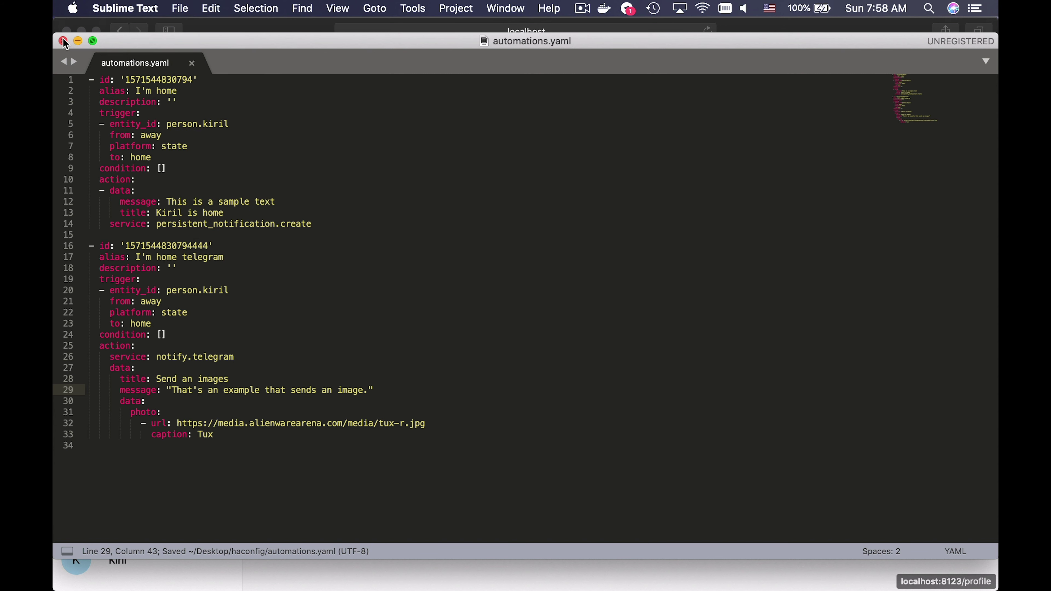
{"action": "key", "text": "super+Tab"}
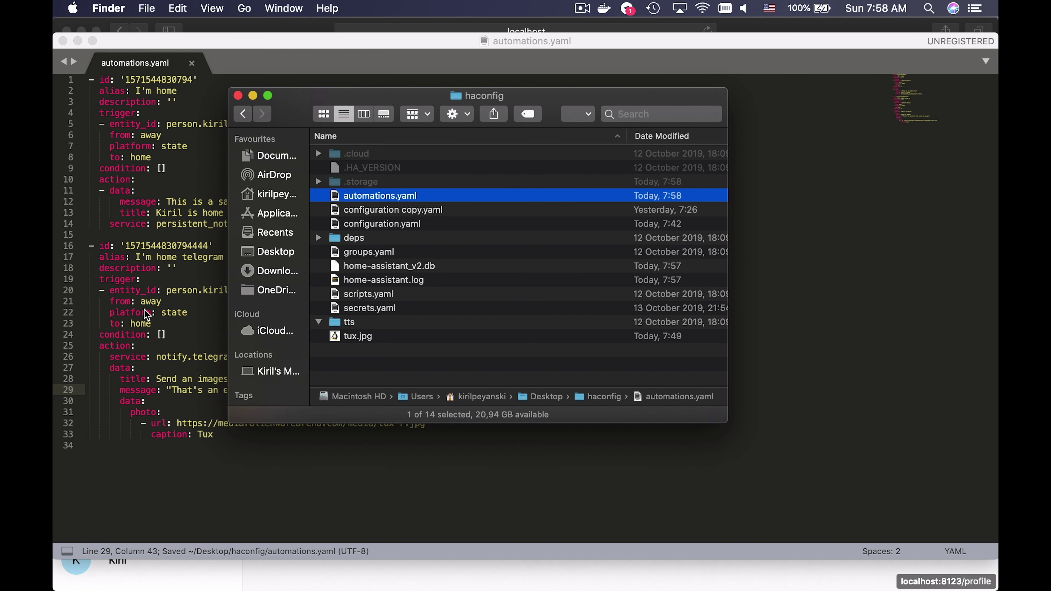
{"action": "key", "text": "super+Tab"}
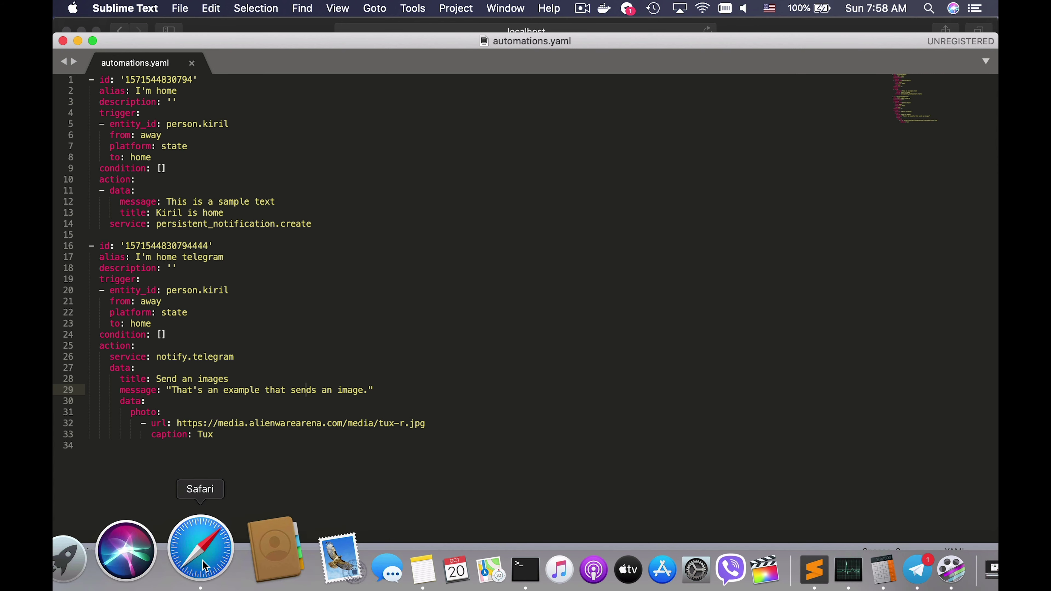
{"action": "left_click", "coordinate": [201, 577]}
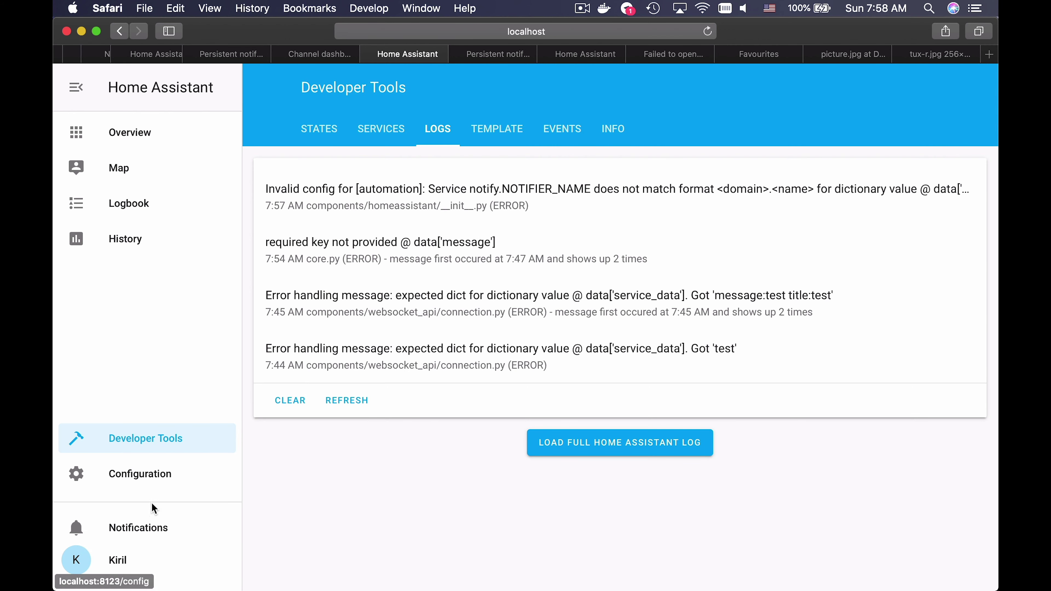
{"action": "left_click", "coordinate": [153, 480]}
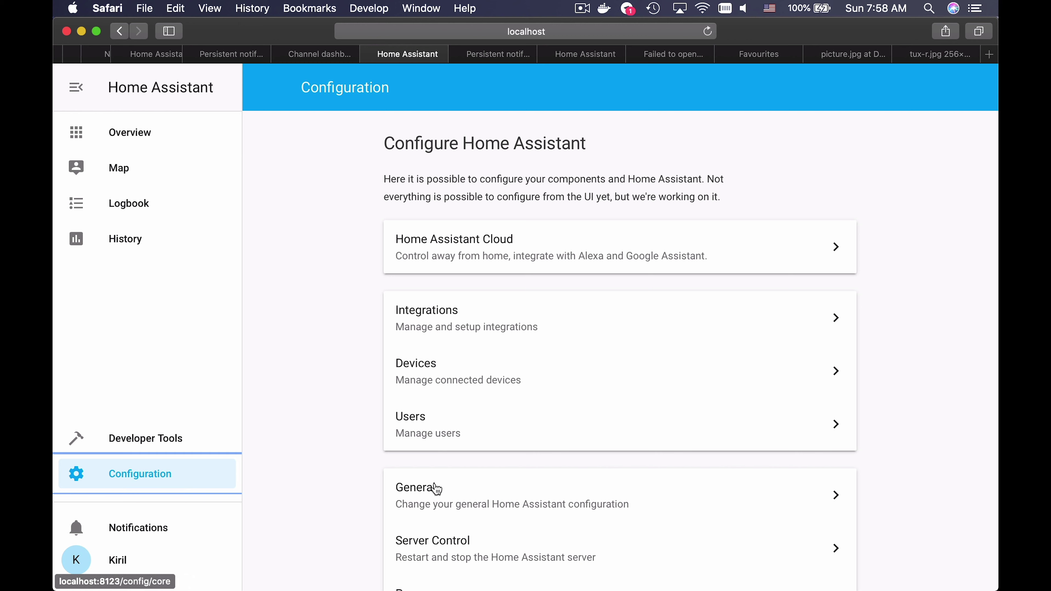
{"action": "left_click", "coordinate": [445, 539]}
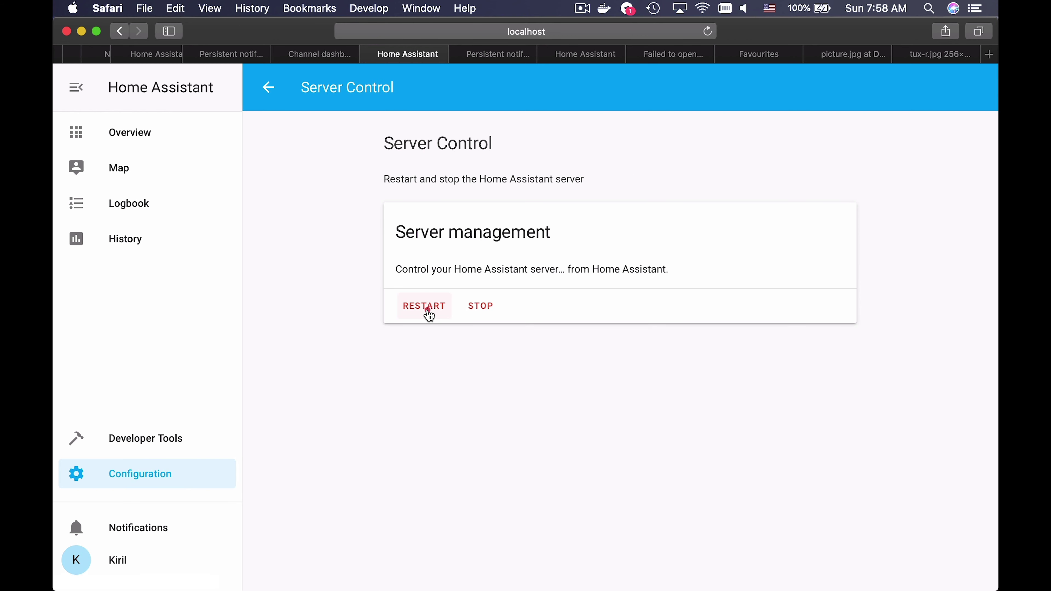
{"action": "left_click", "coordinate": [428, 314]}
{"action": "left_click", "coordinate": [660, 327]}
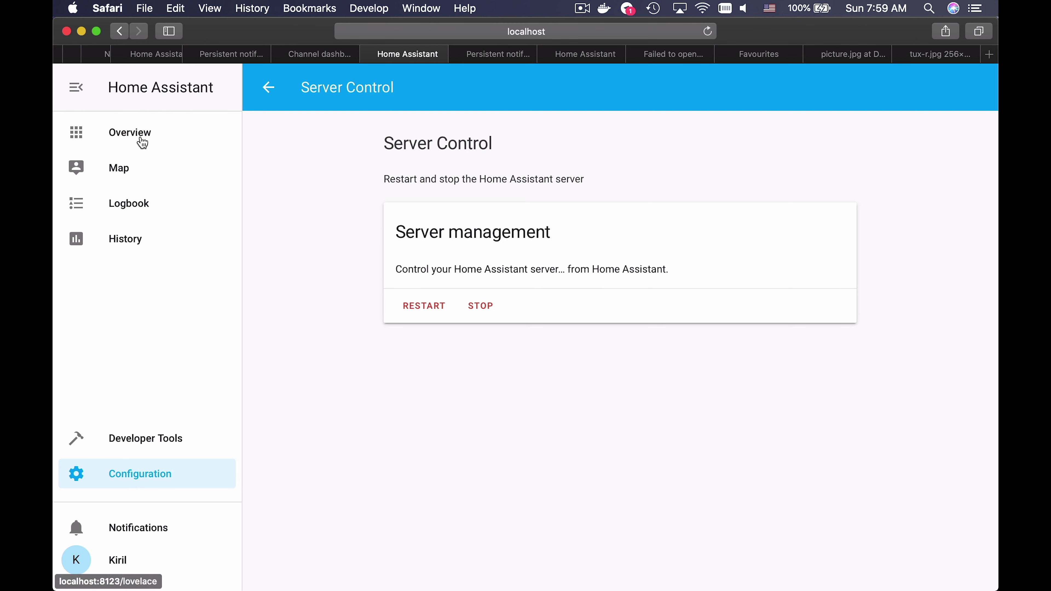
Step: In Developer Tools > States, set person.kiril's state to away
{"action": "left_click", "coordinate": [140, 141]}
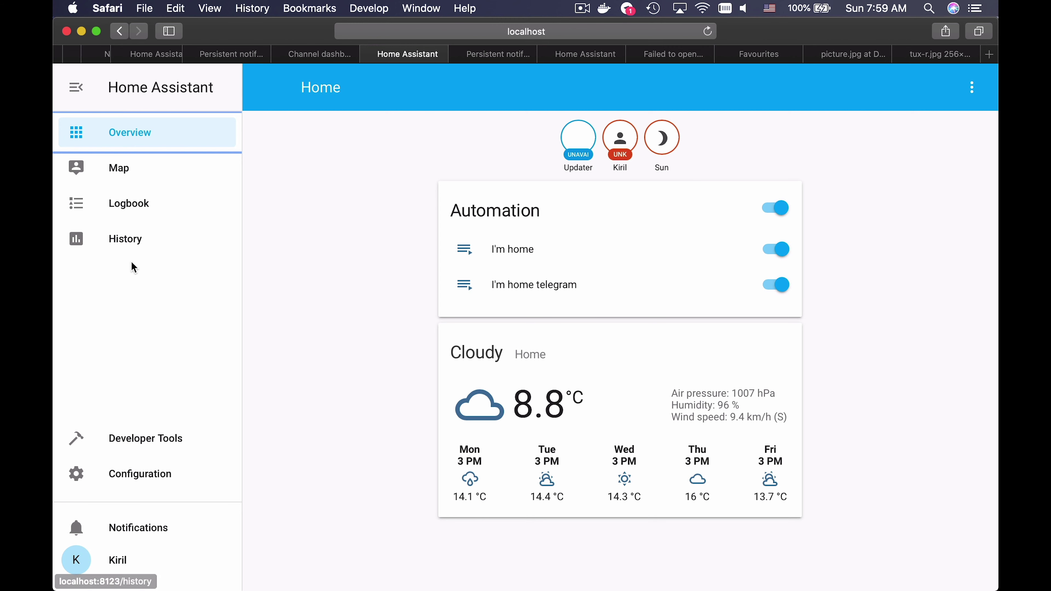
{"action": "left_click", "coordinate": [147, 441]}
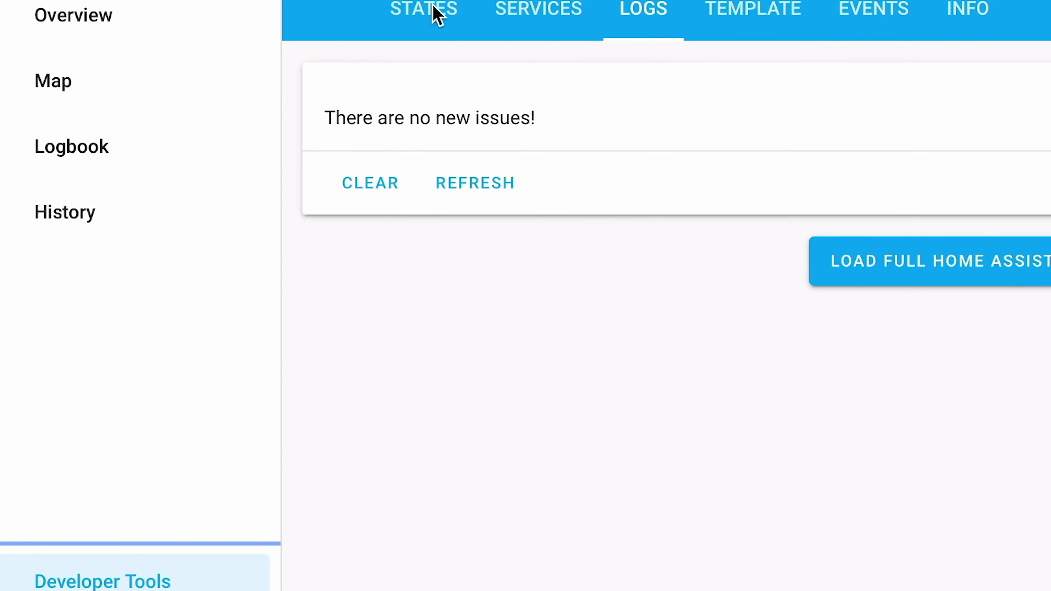
{"action": "left_click", "coordinate": [323, 129]}
{"action": "left_click", "coordinate": [445, 298]}
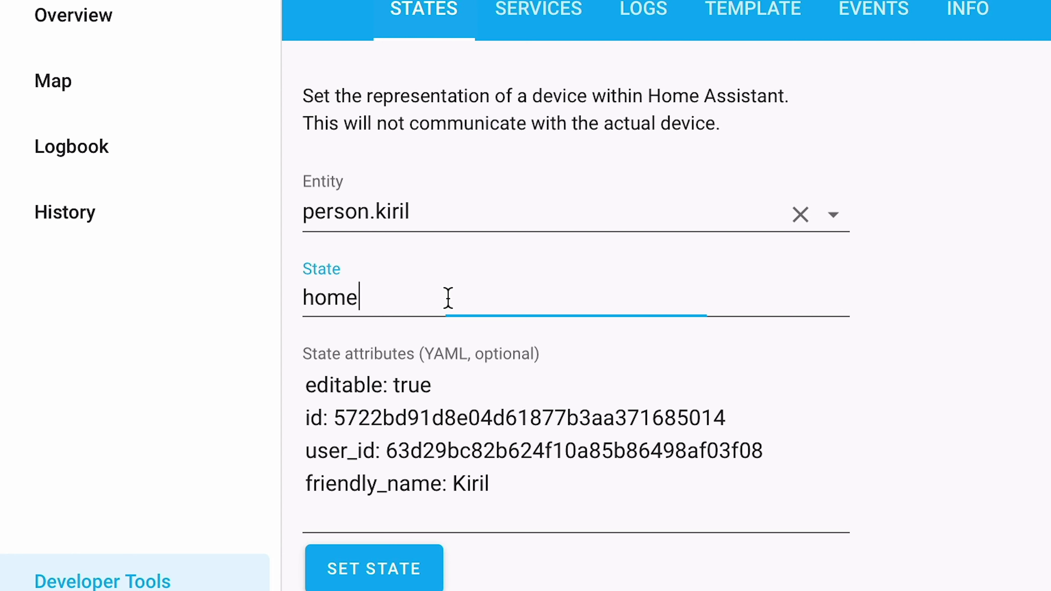
{"action": "key", "text": "ctrl+a"}
{"action": "type", "text": "awa"}
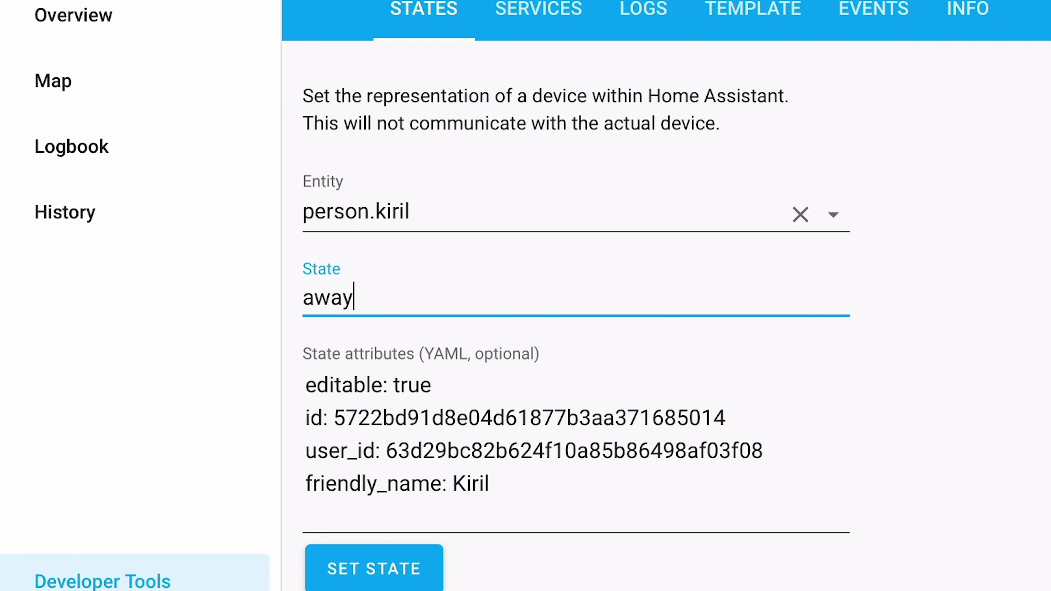
{"action": "type", "text": "y"}
{"action": "left_click", "coordinate": [387, 578]}
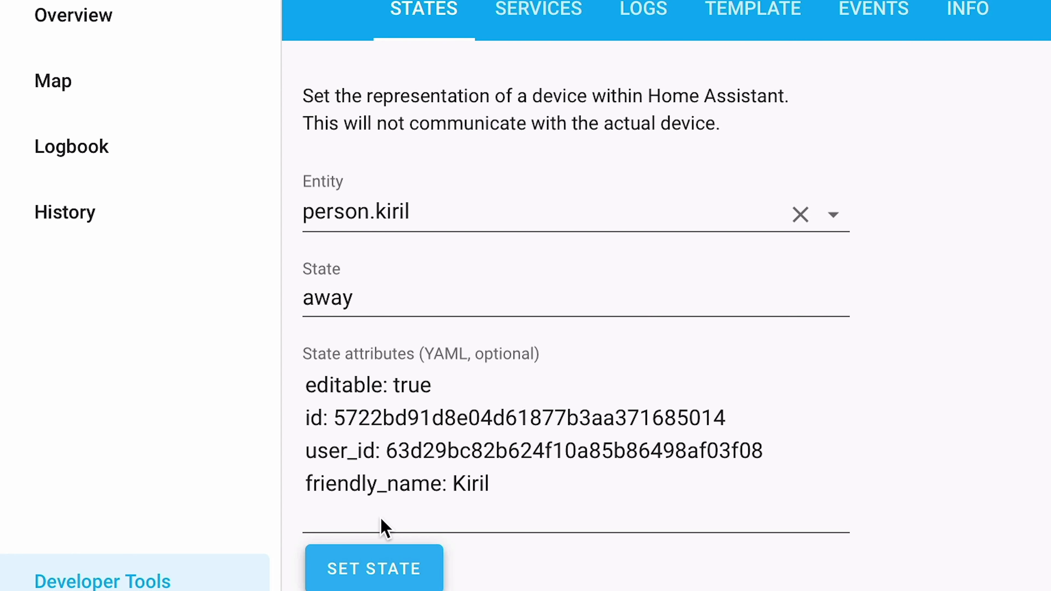
Step: Set person.kiril back to home to trigger the arrival automation
{"action": "double_click", "coordinate": [390, 305]}
{"action": "type", "text": "home"}
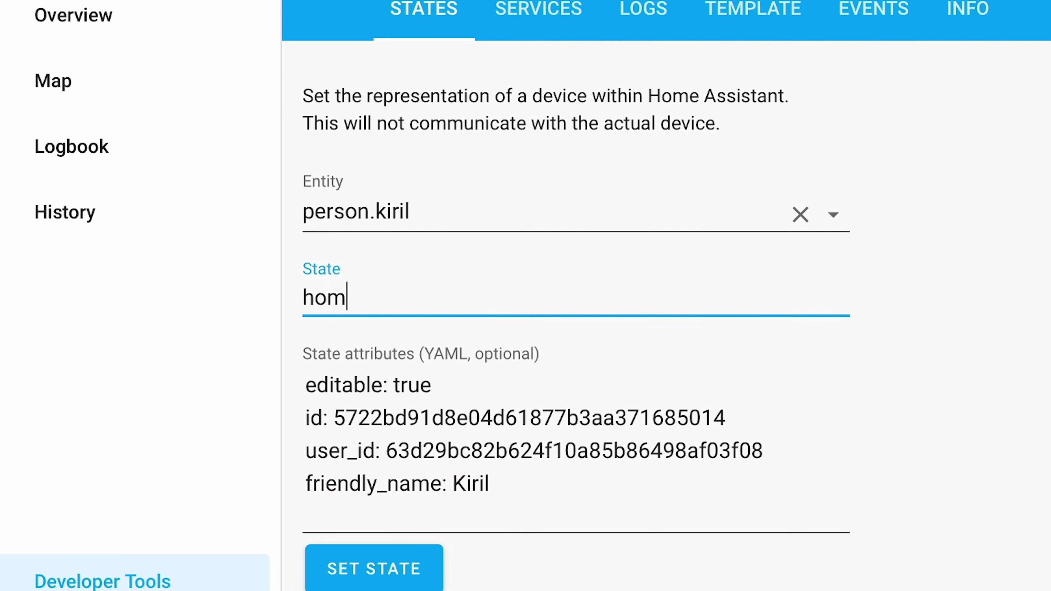
{"action": "left_click", "coordinate": [296, 431]}
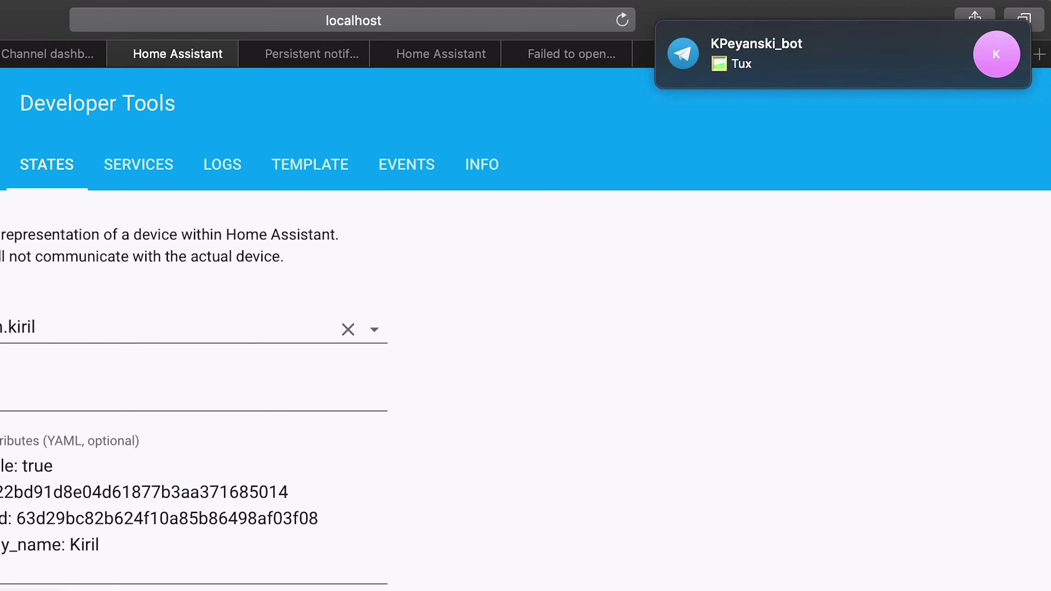
Step: Open the bot's Telegram chat from the notification to view the Tux photo with its 'Tux' caption
{"action": "left_click", "coordinate": [798, 65]}
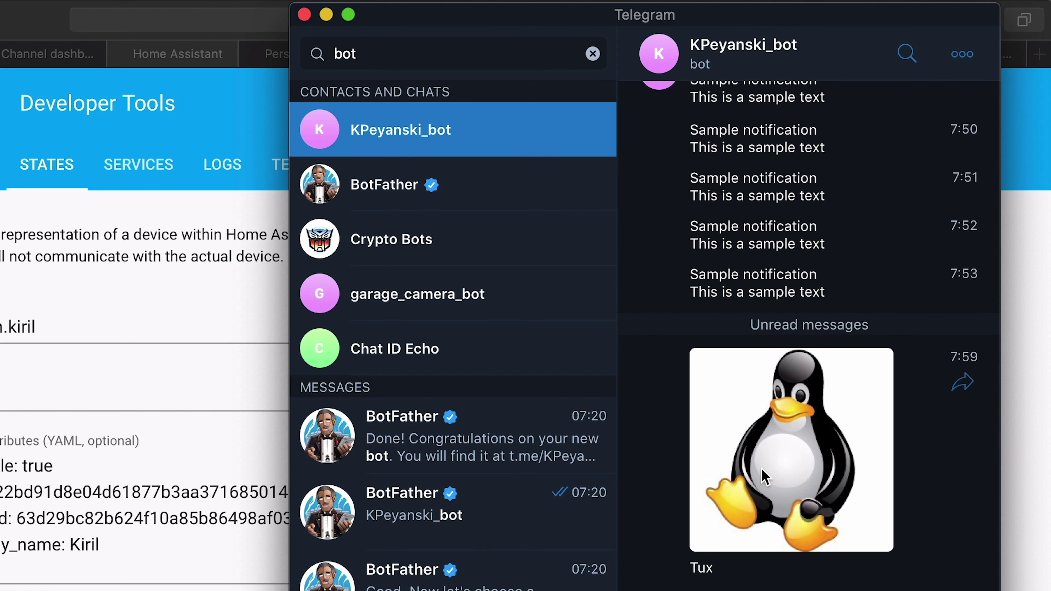